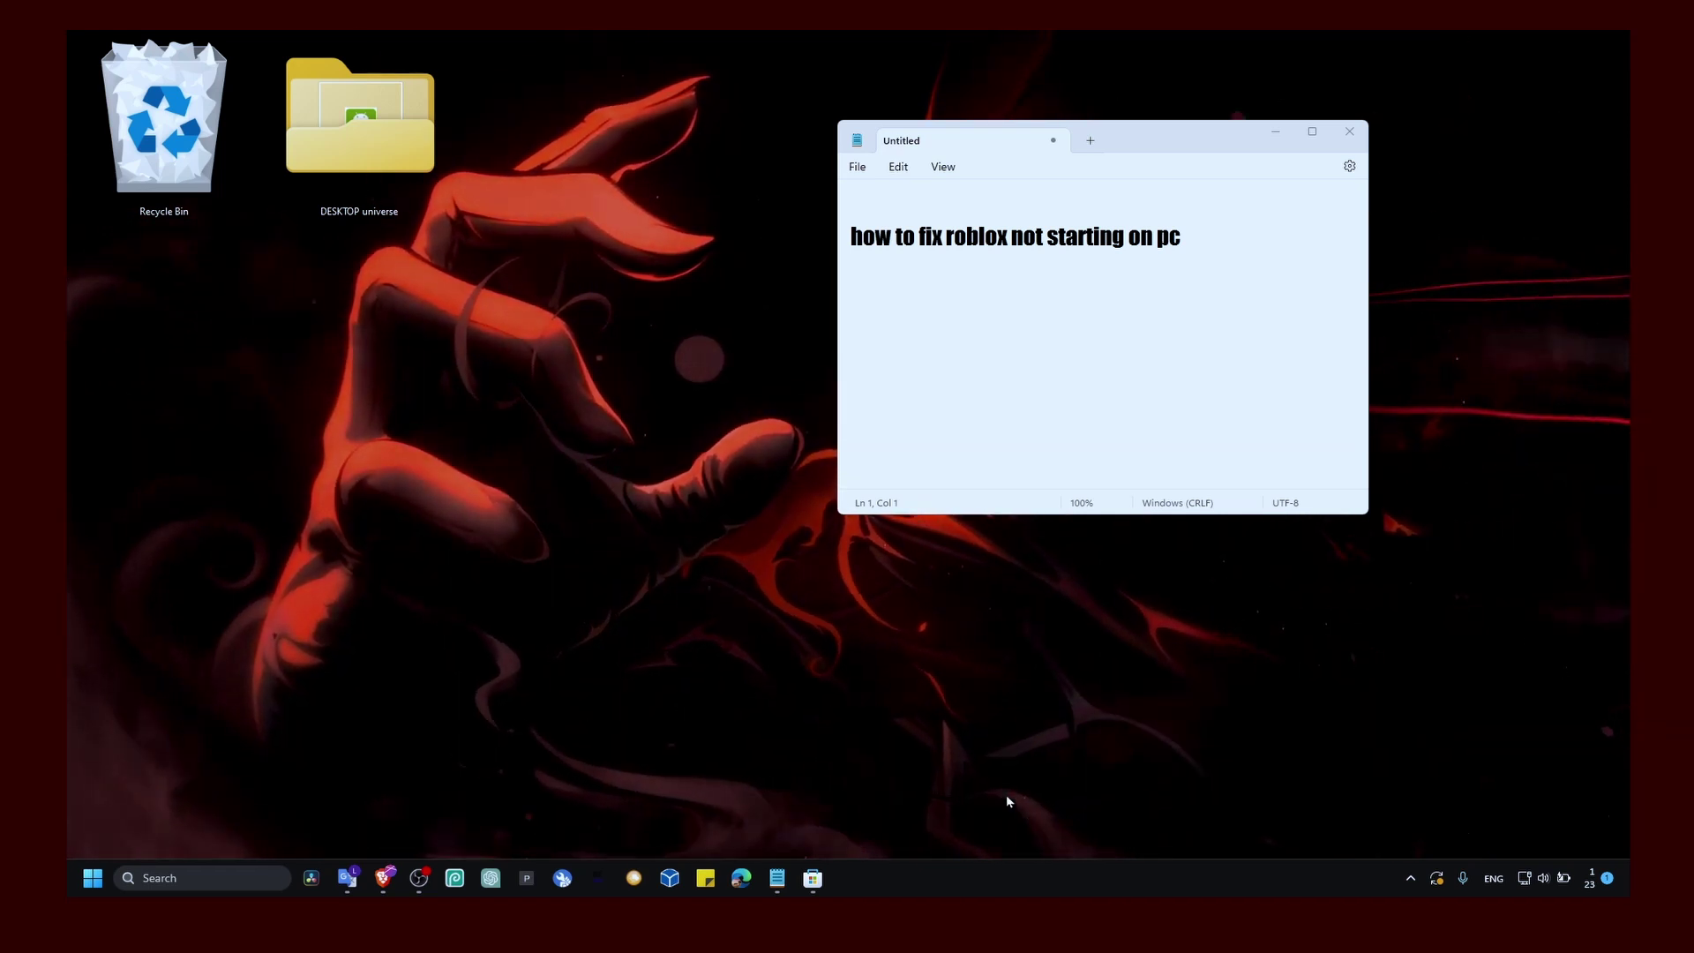
# Check Roblox's permissions in the firewall's allowed apps list, then close the list
pyautogui.press('super+s')
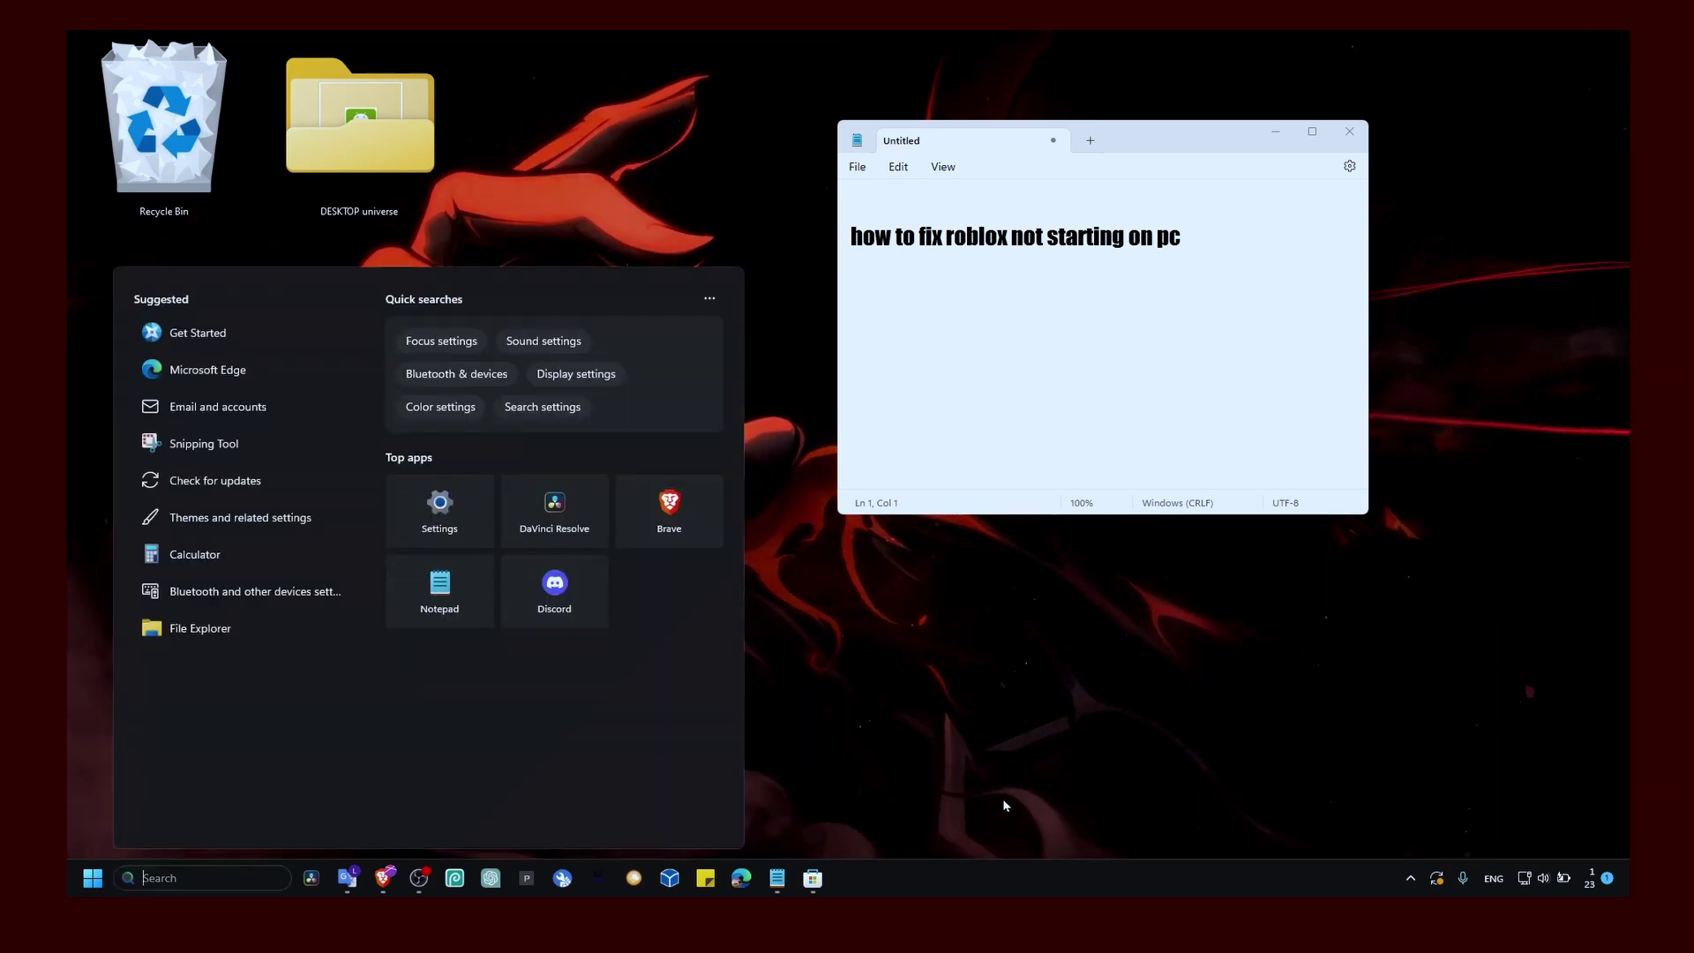
pyautogui.write('allo')
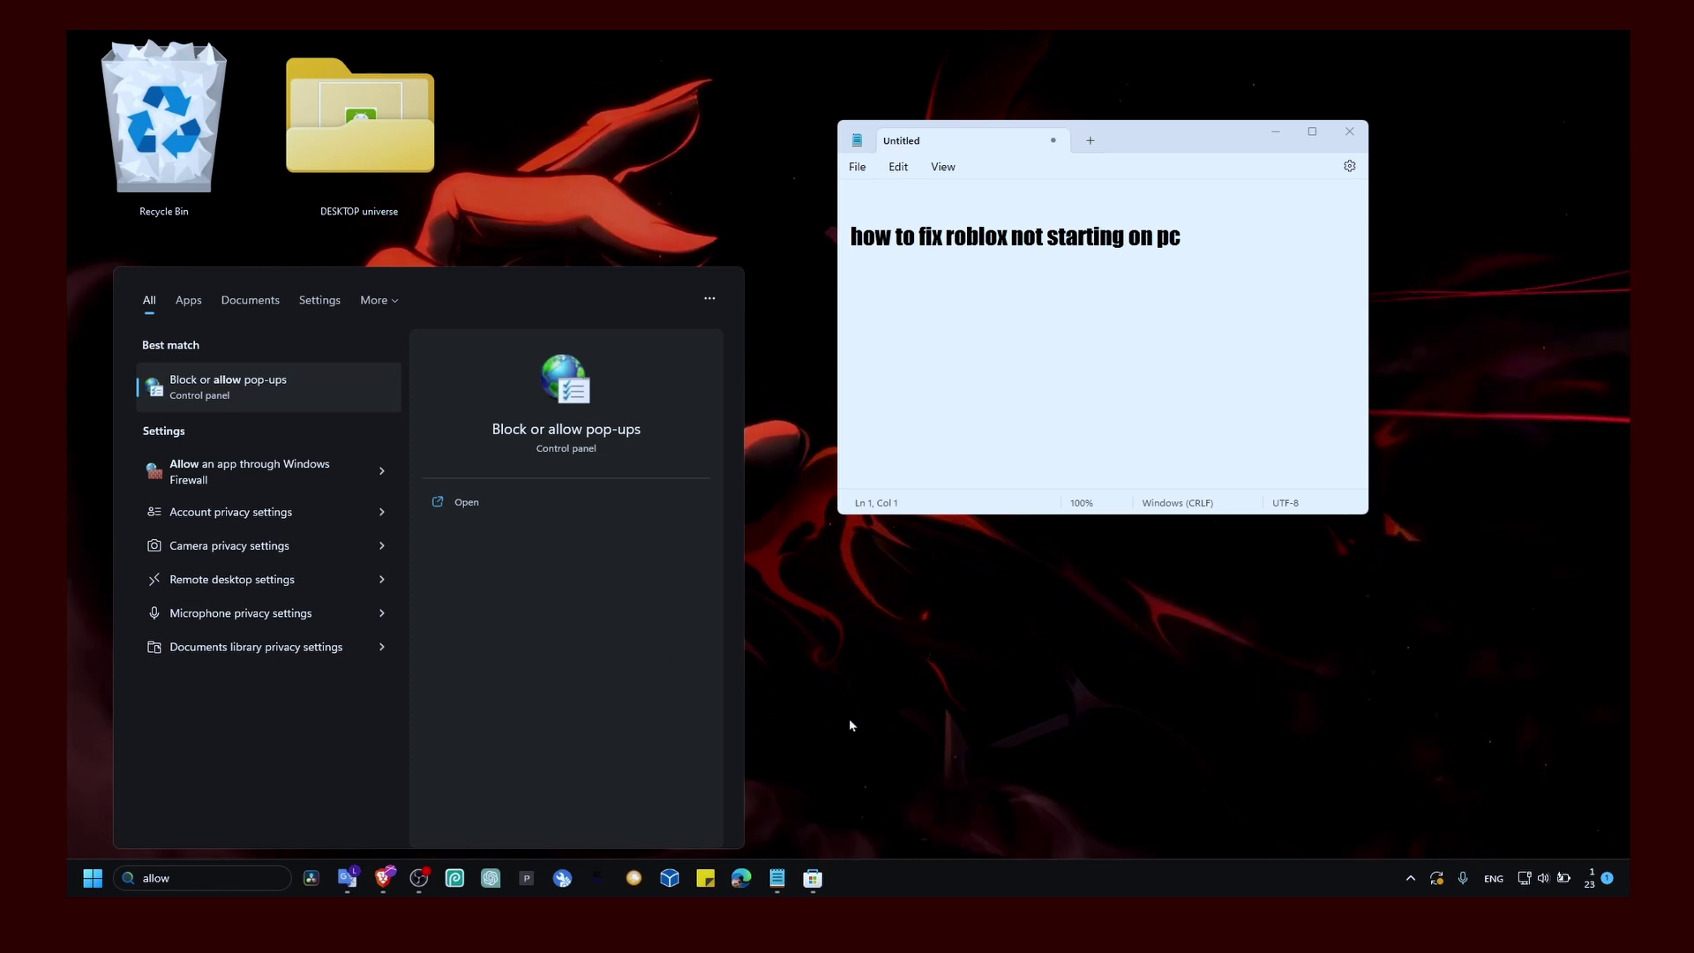
pyautogui.write('w')
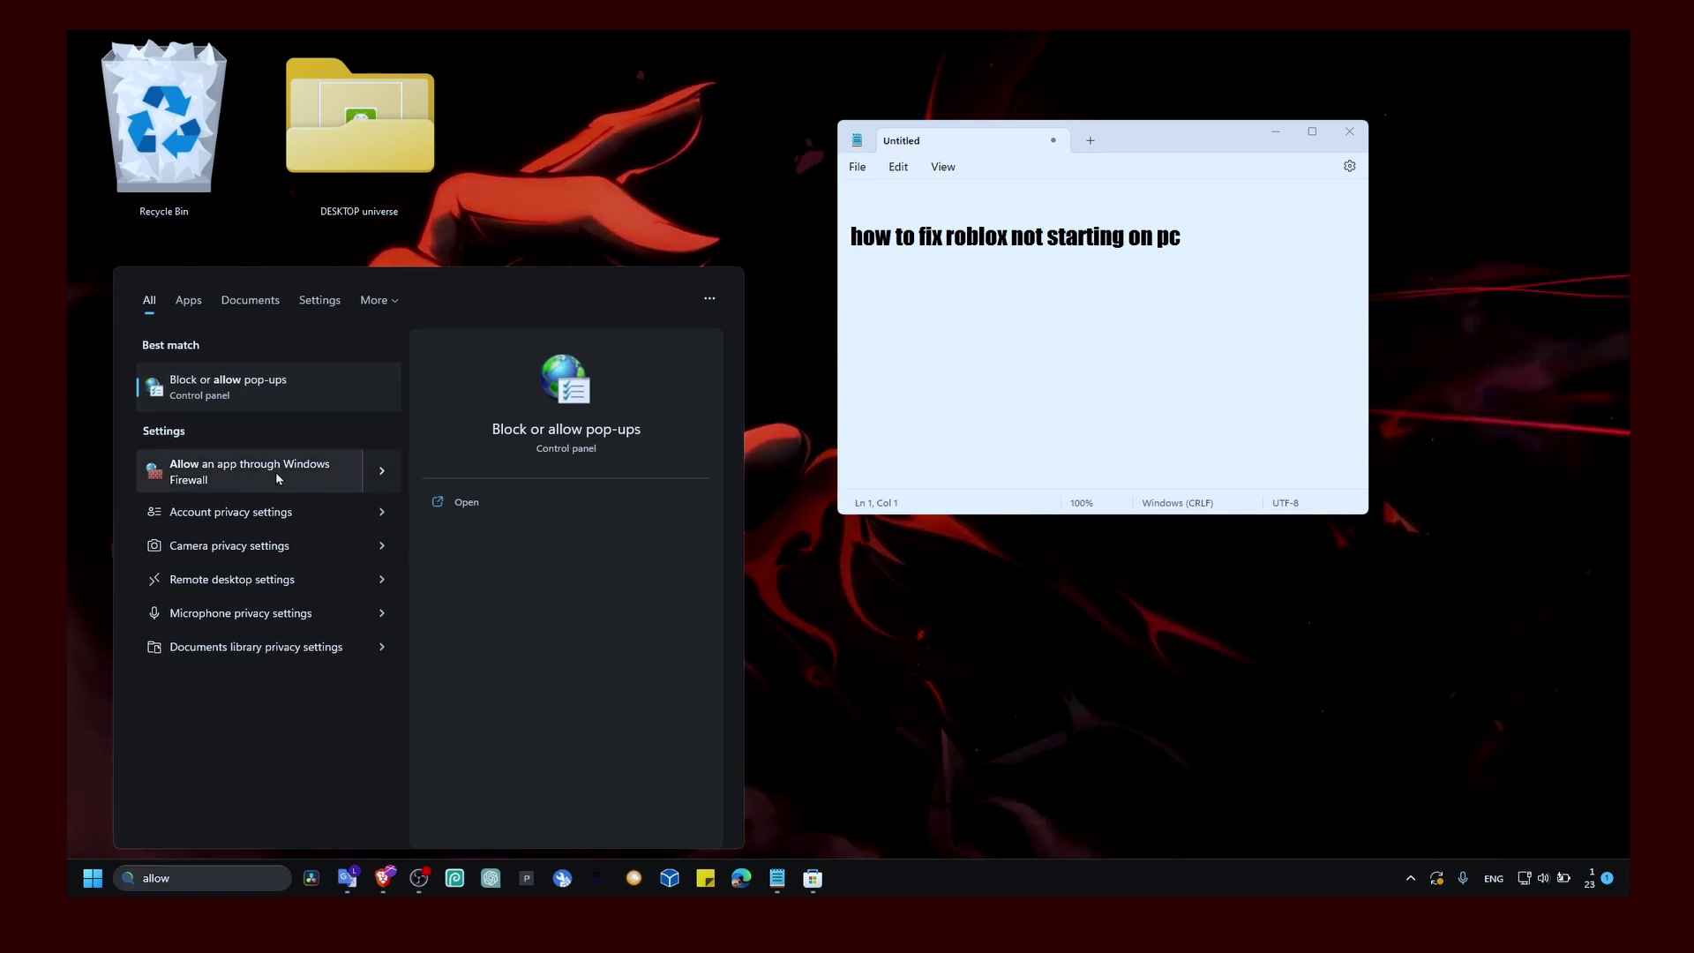
pyautogui.click(275, 473)
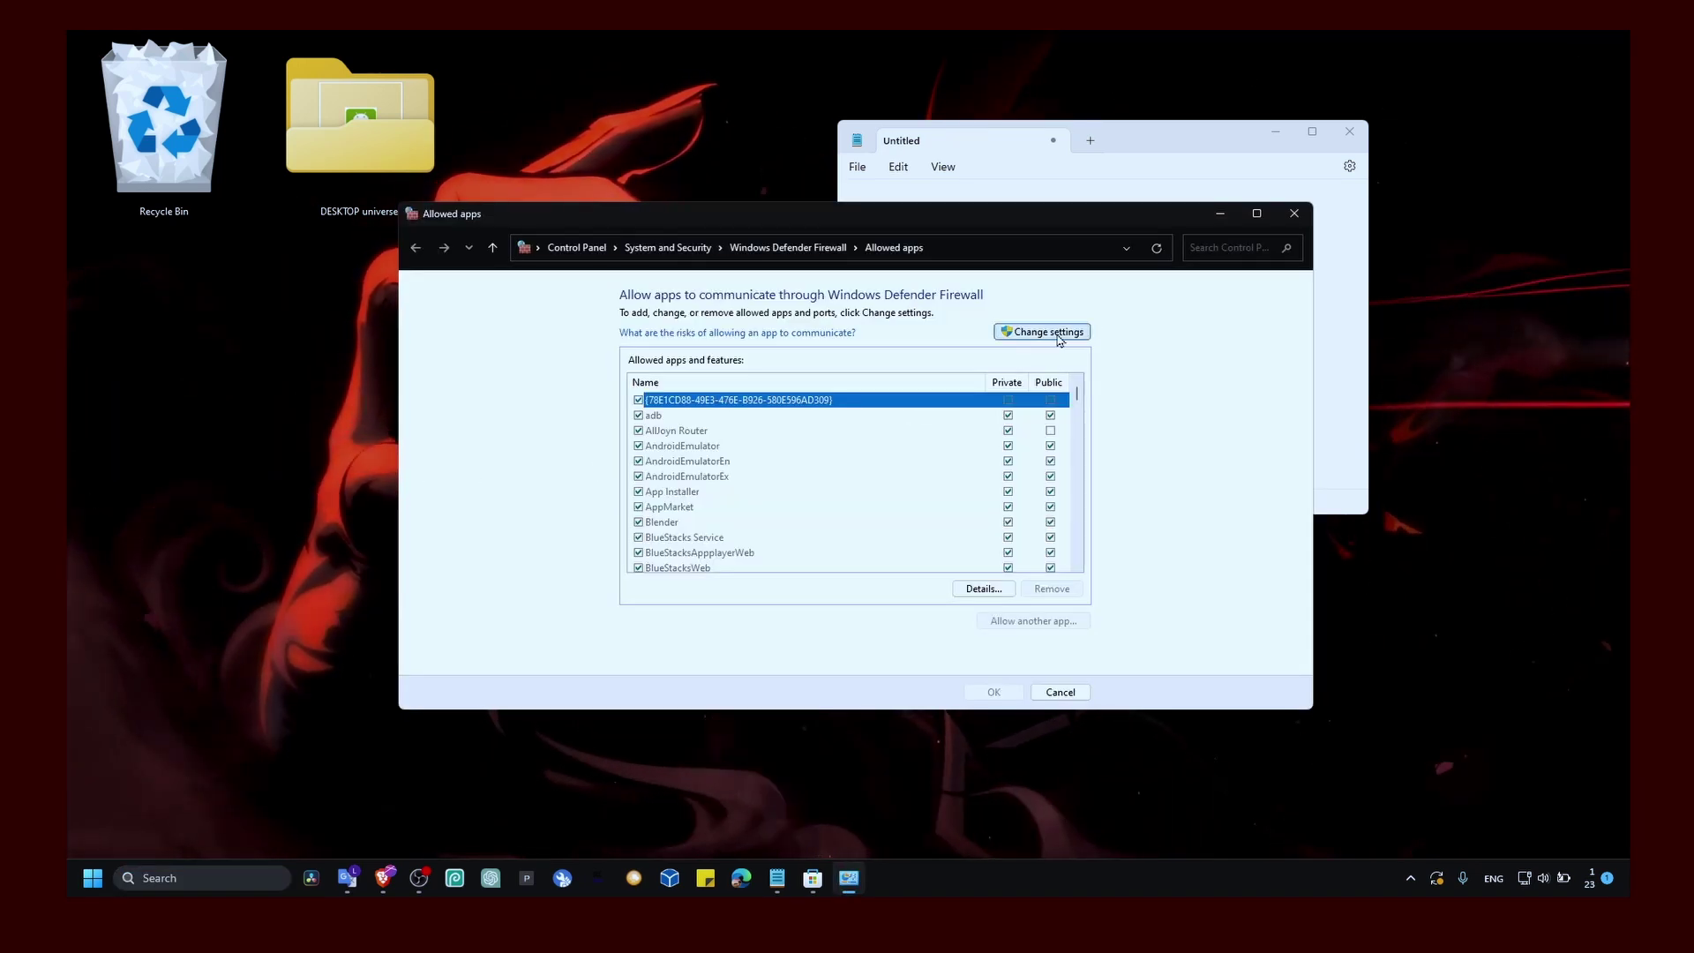
pyautogui.click(1056, 332)
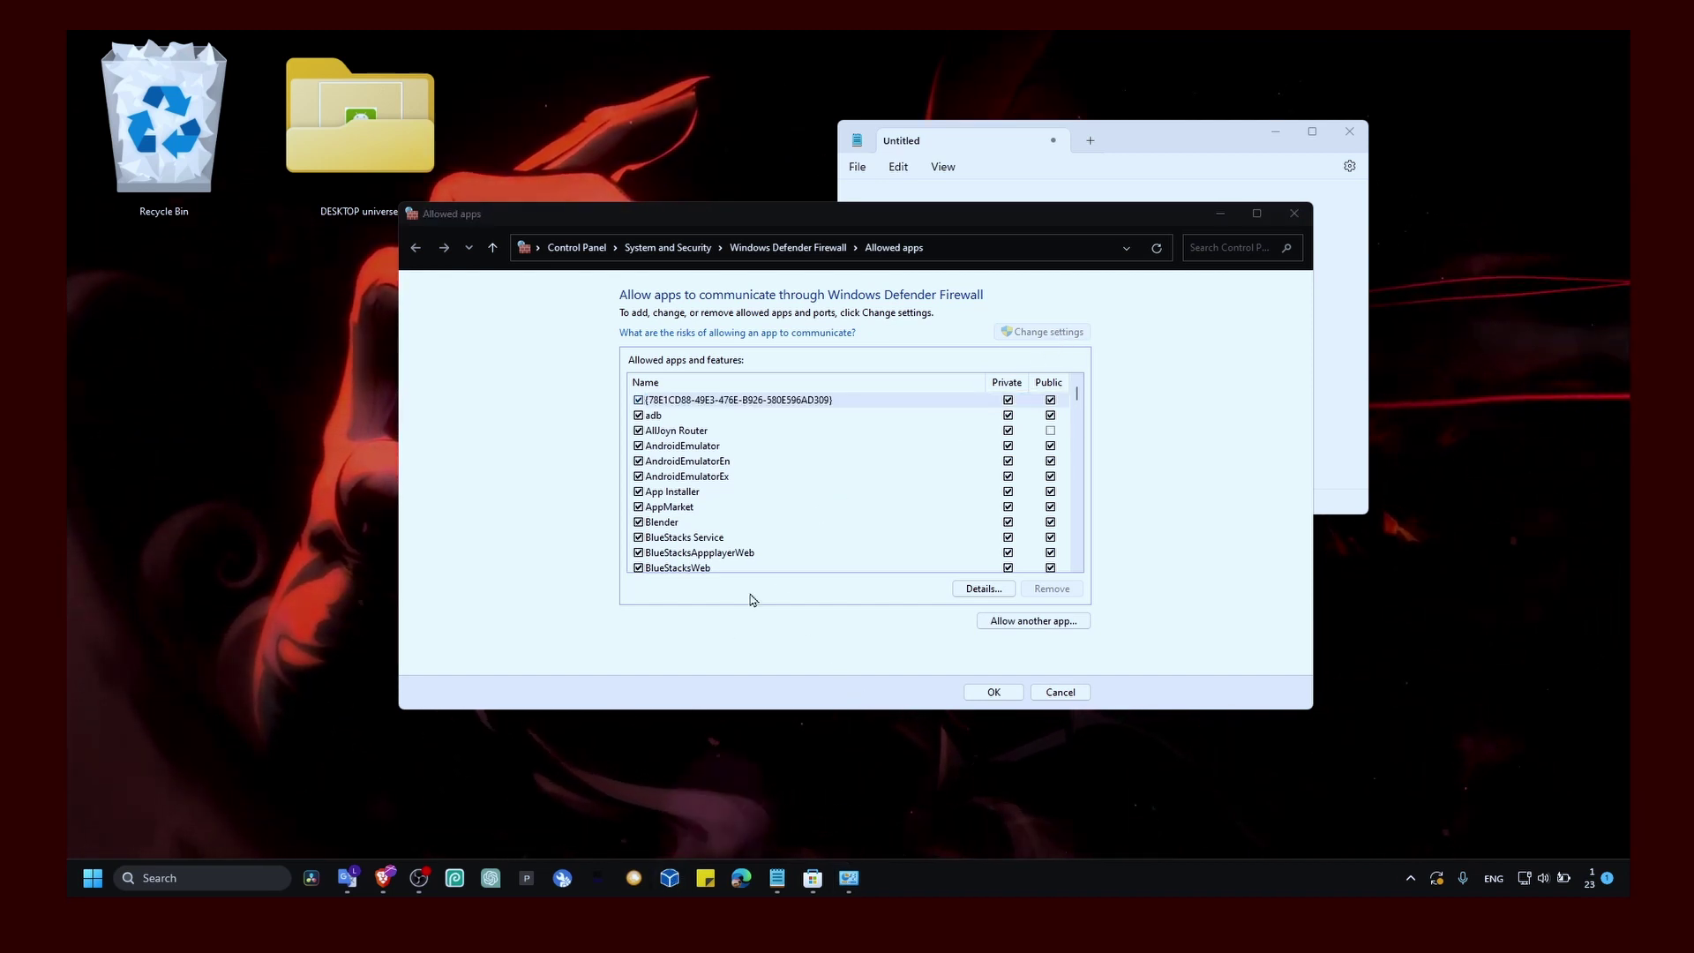
pyautogui.scroll(-5, 761, 510)
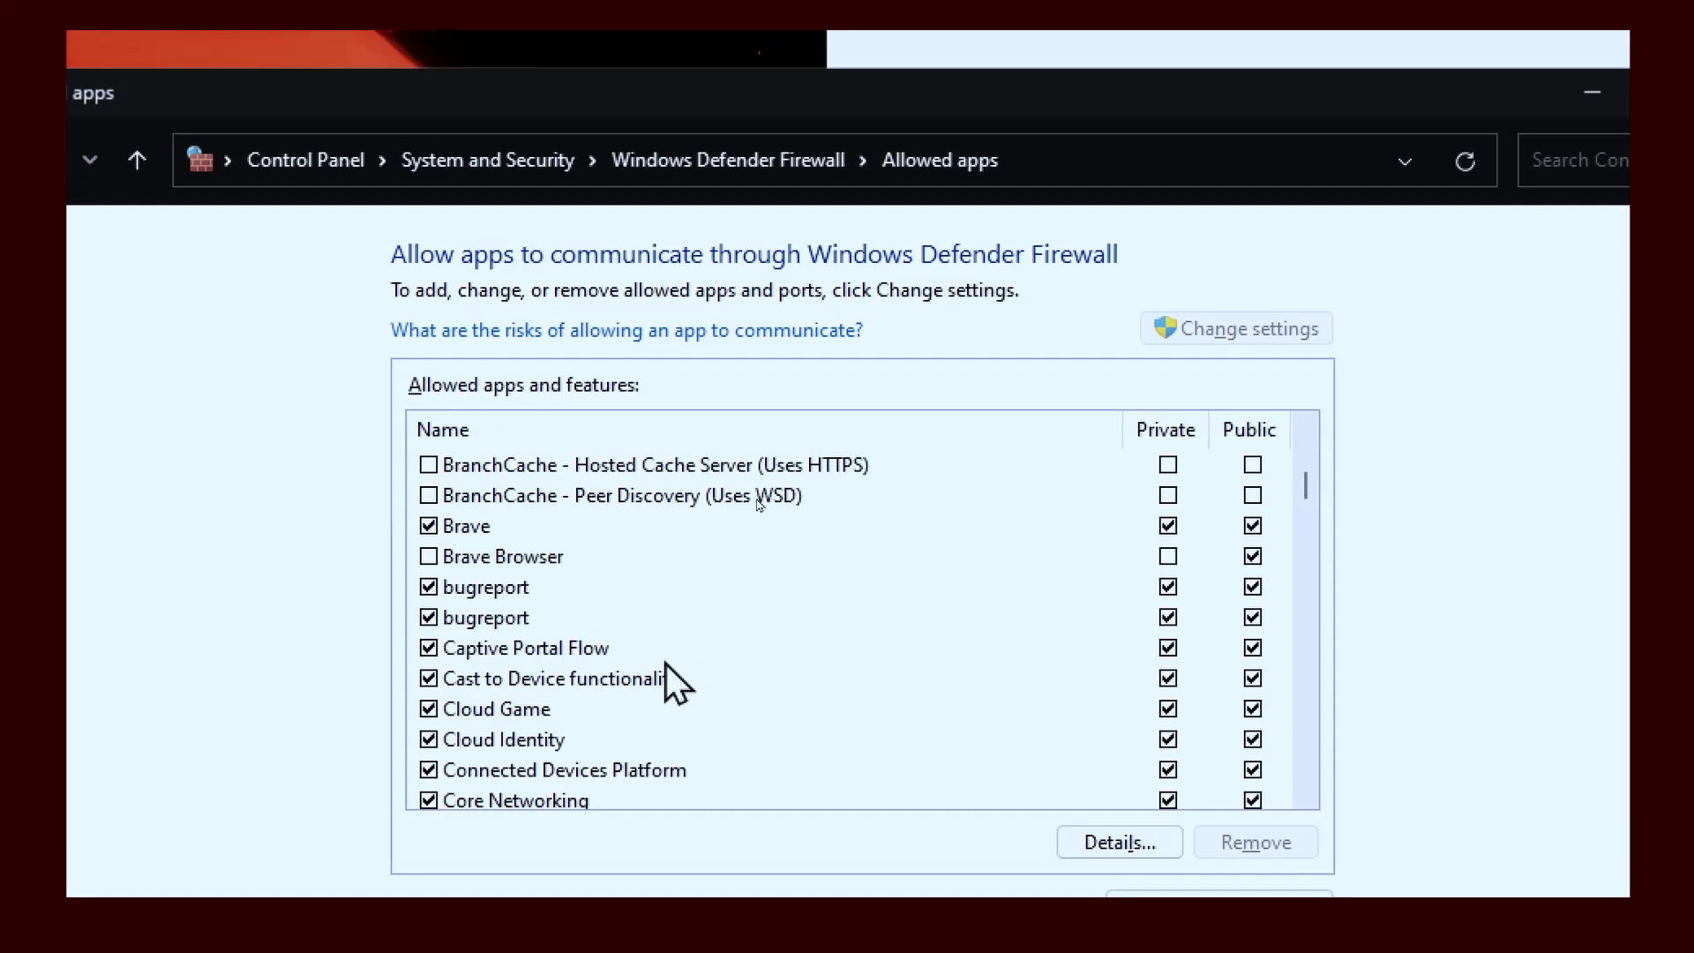
pyautogui.scroll(-1, 759, 517)
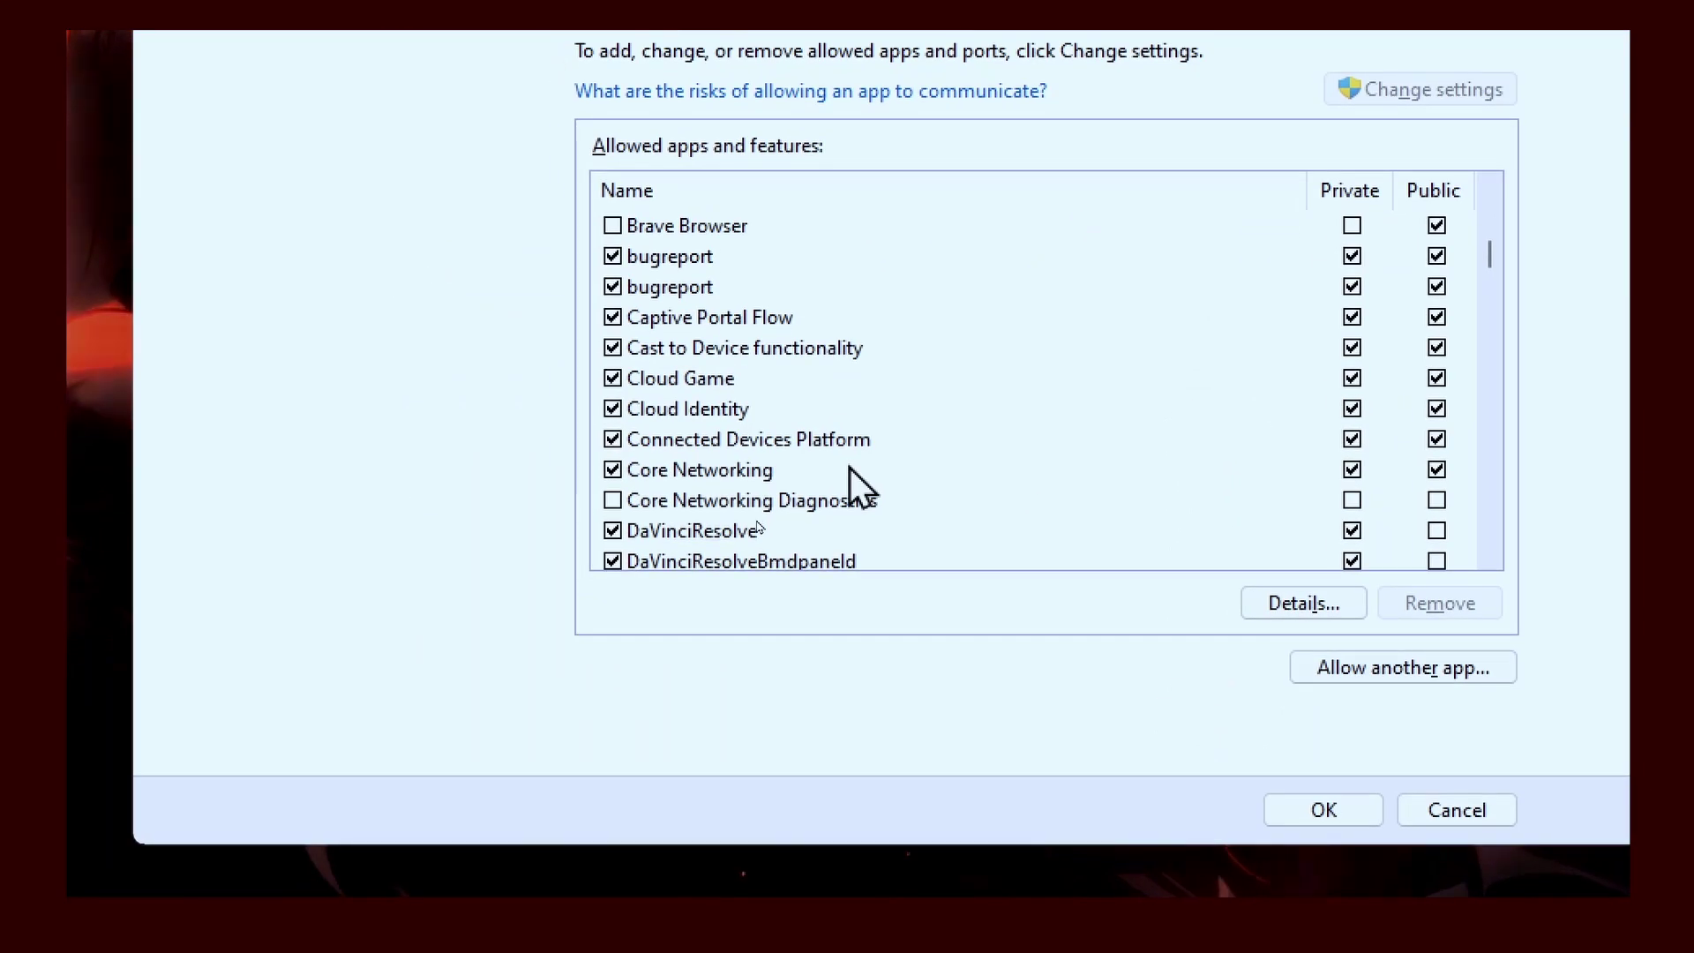
pyautogui.scroll(-2, 759, 519)
pyautogui.scroll(-2, 759, 527)
pyautogui.scroll(-8, 759, 527)
pyautogui.scroll(-10, 759, 526)
pyautogui.scroll(-1, 759, 527)
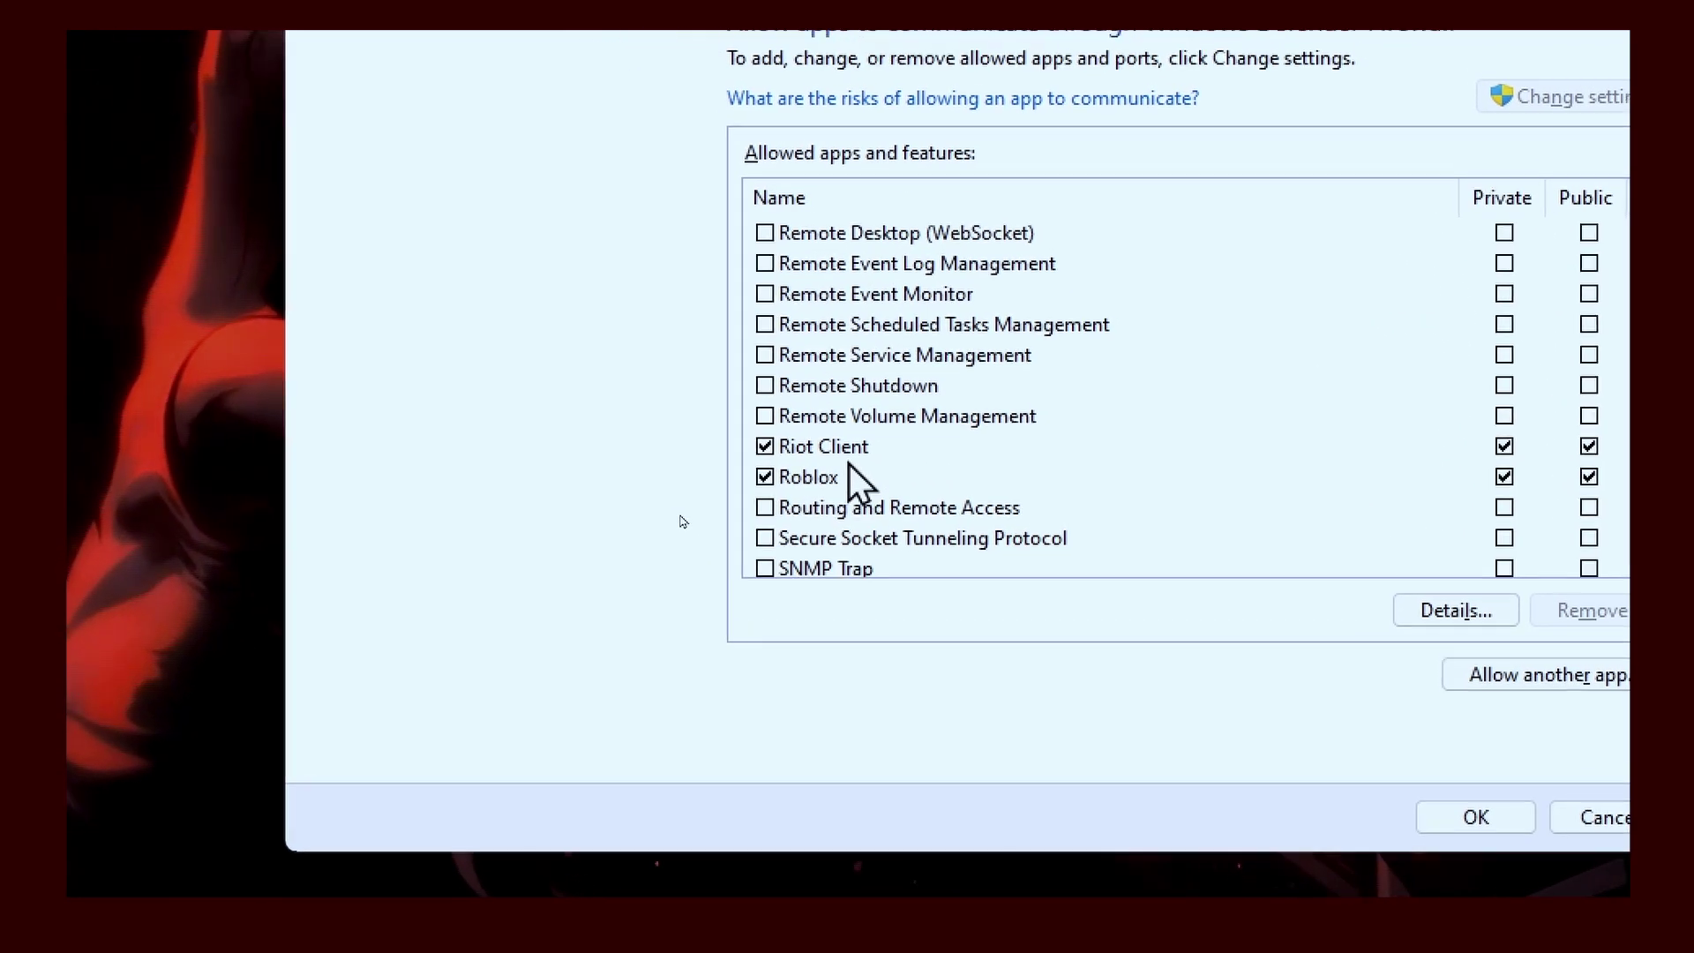
pyautogui.click(852, 481)
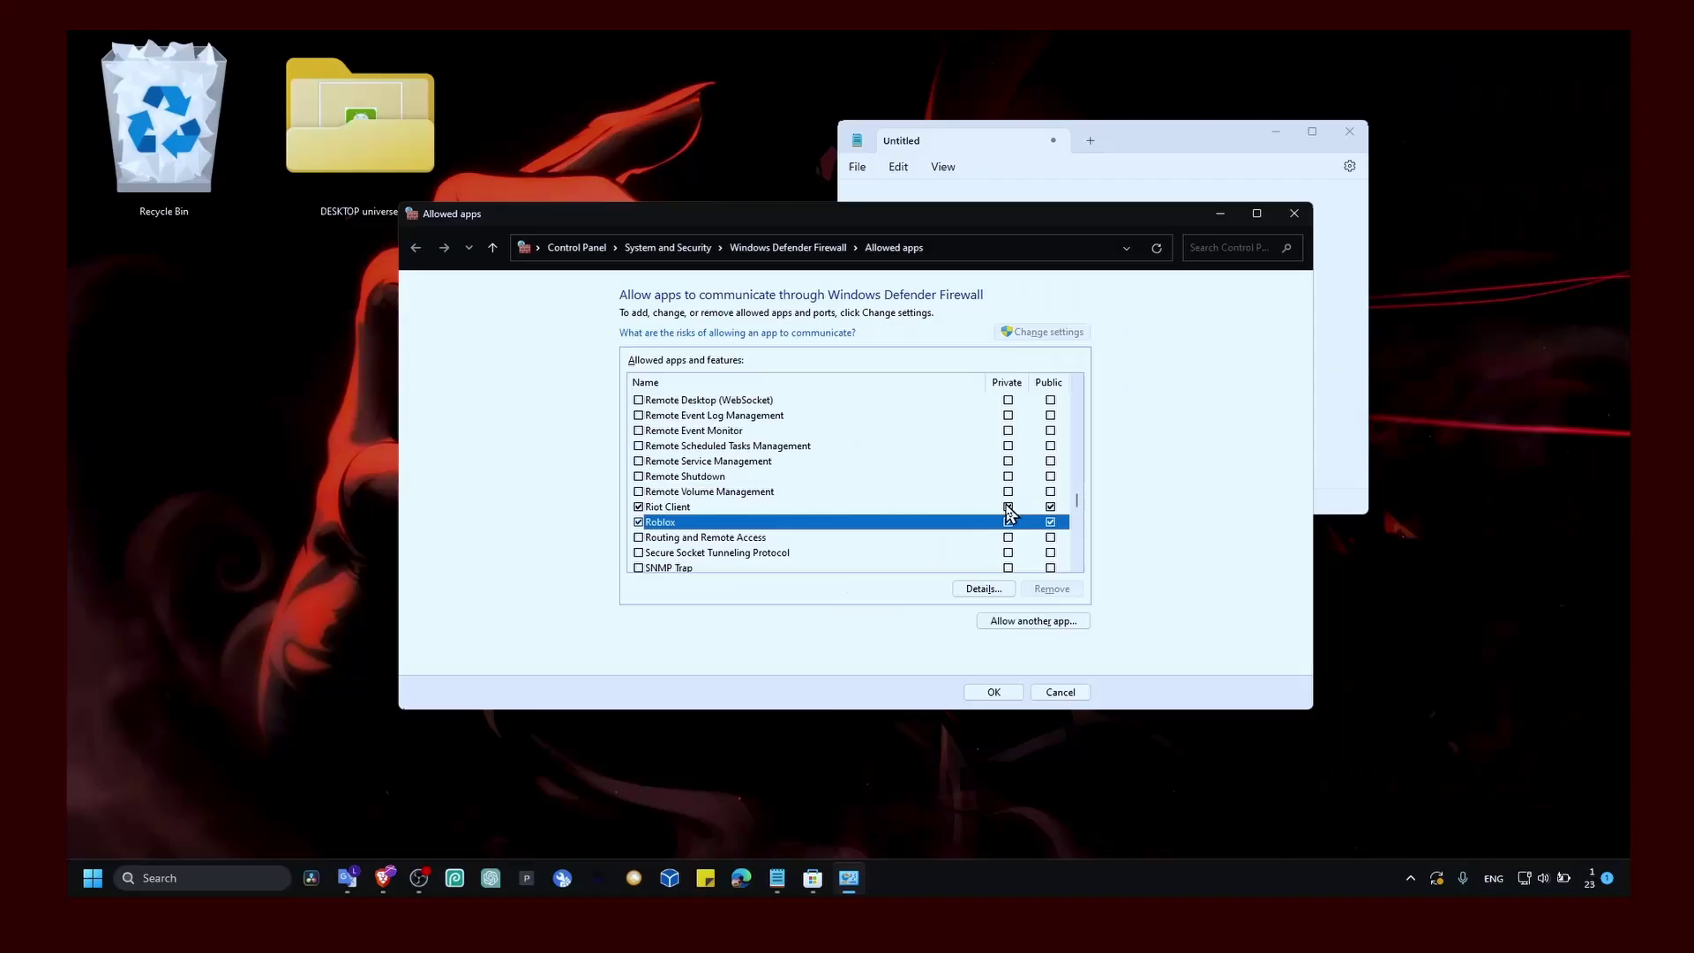
pyautogui.click(1294, 212)
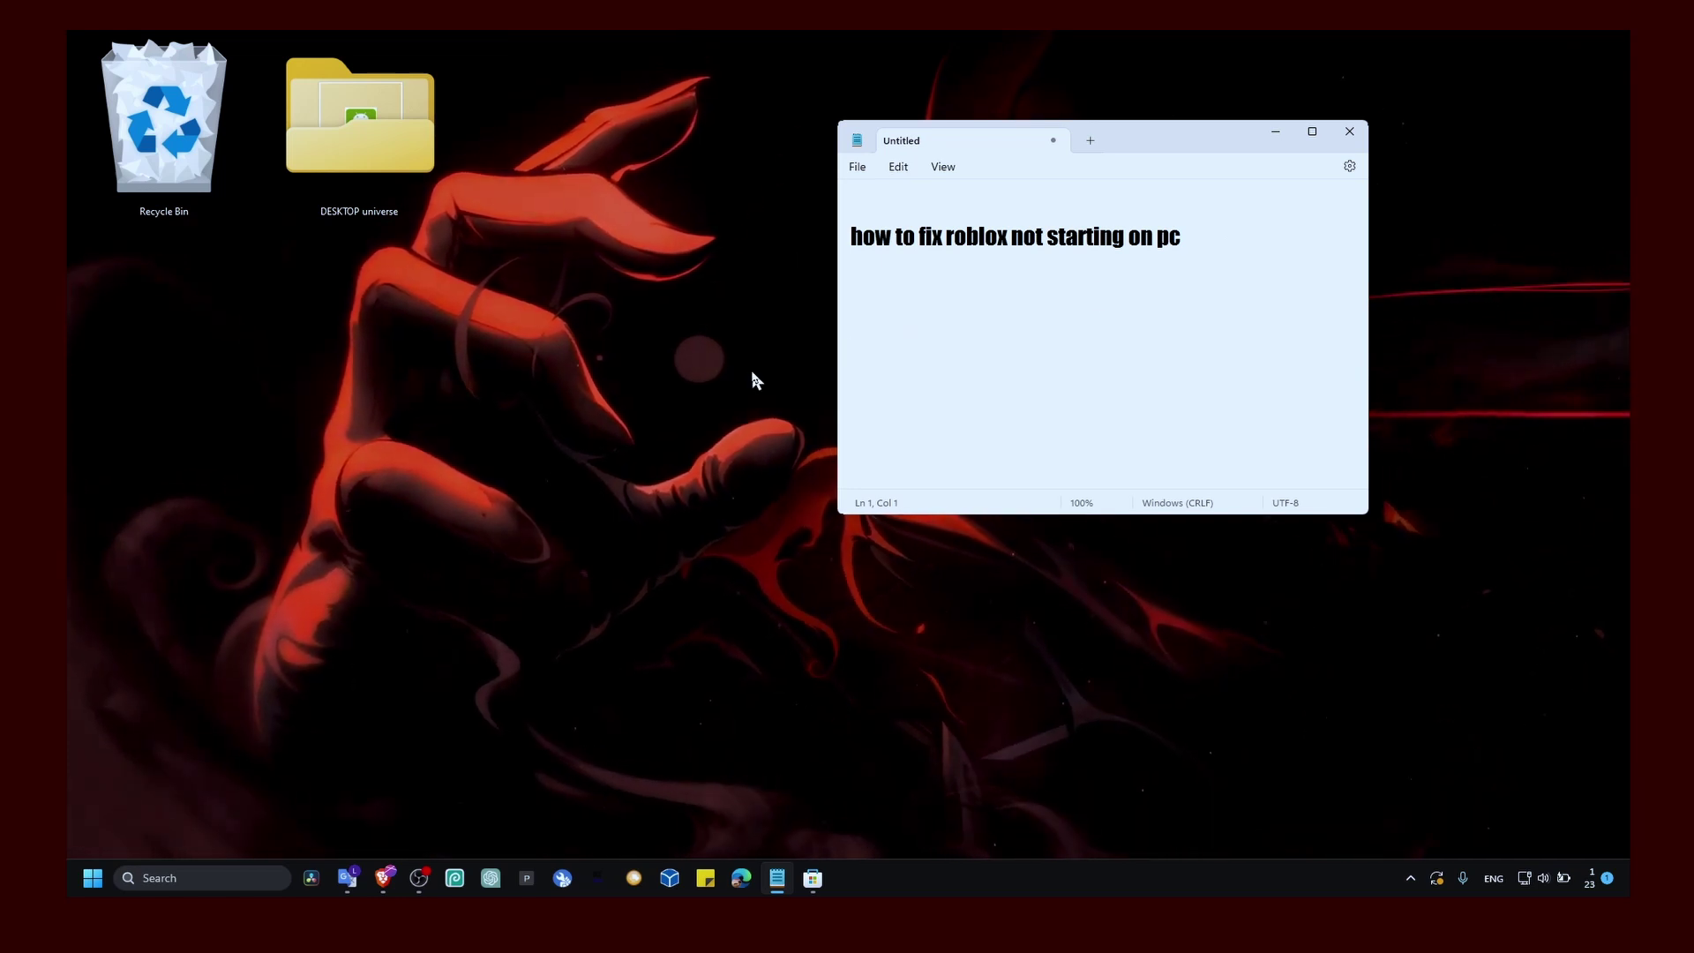
# Set Roblox's graphics preference to High performance in Graphics settings and save it
pyautogui.press('super+s')
pyautogui.write('graphi')
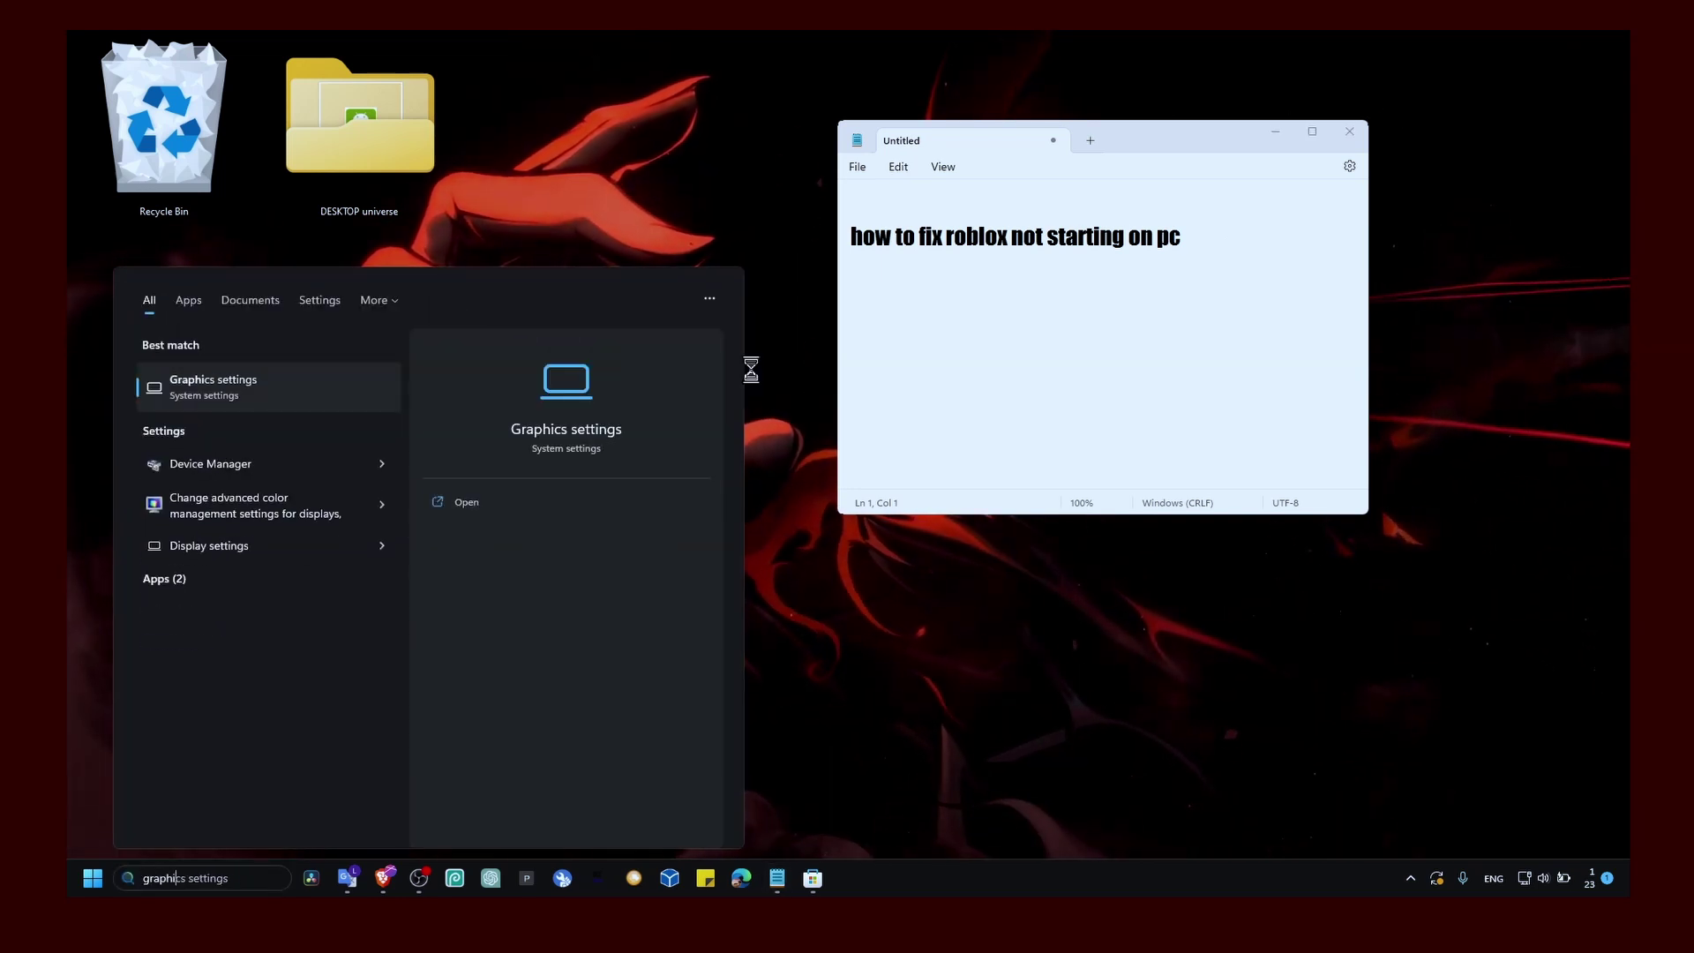
pyautogui.press('Return')
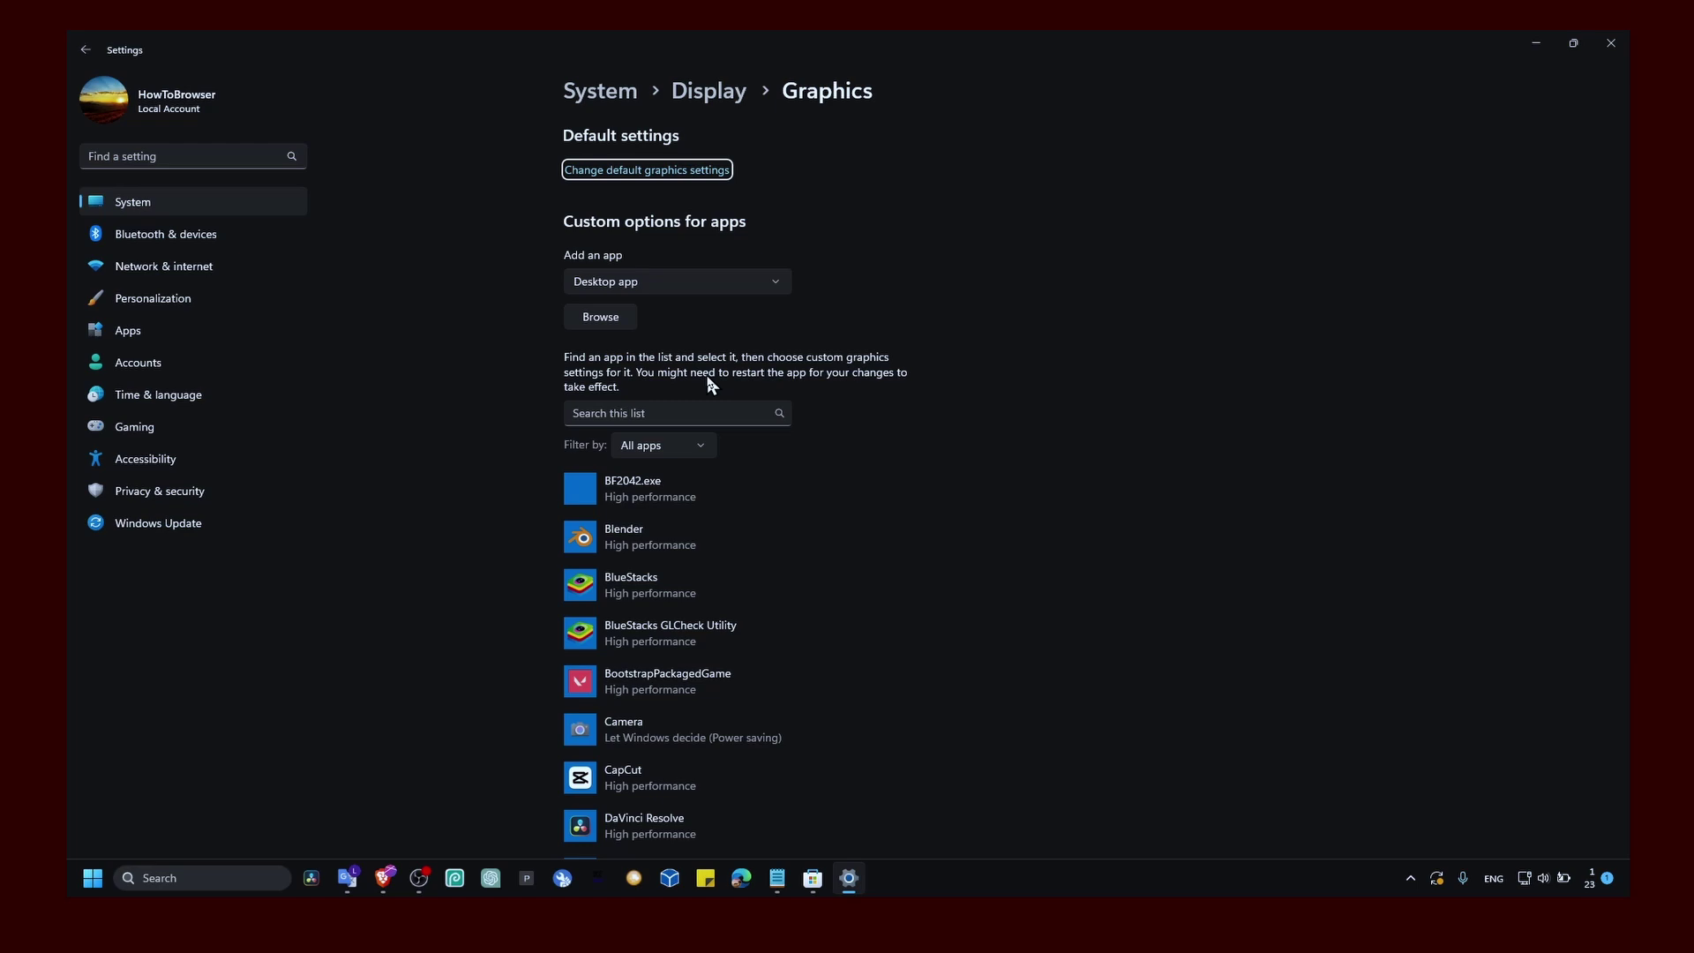
pyautogui.scroll(-10, 702, 434)
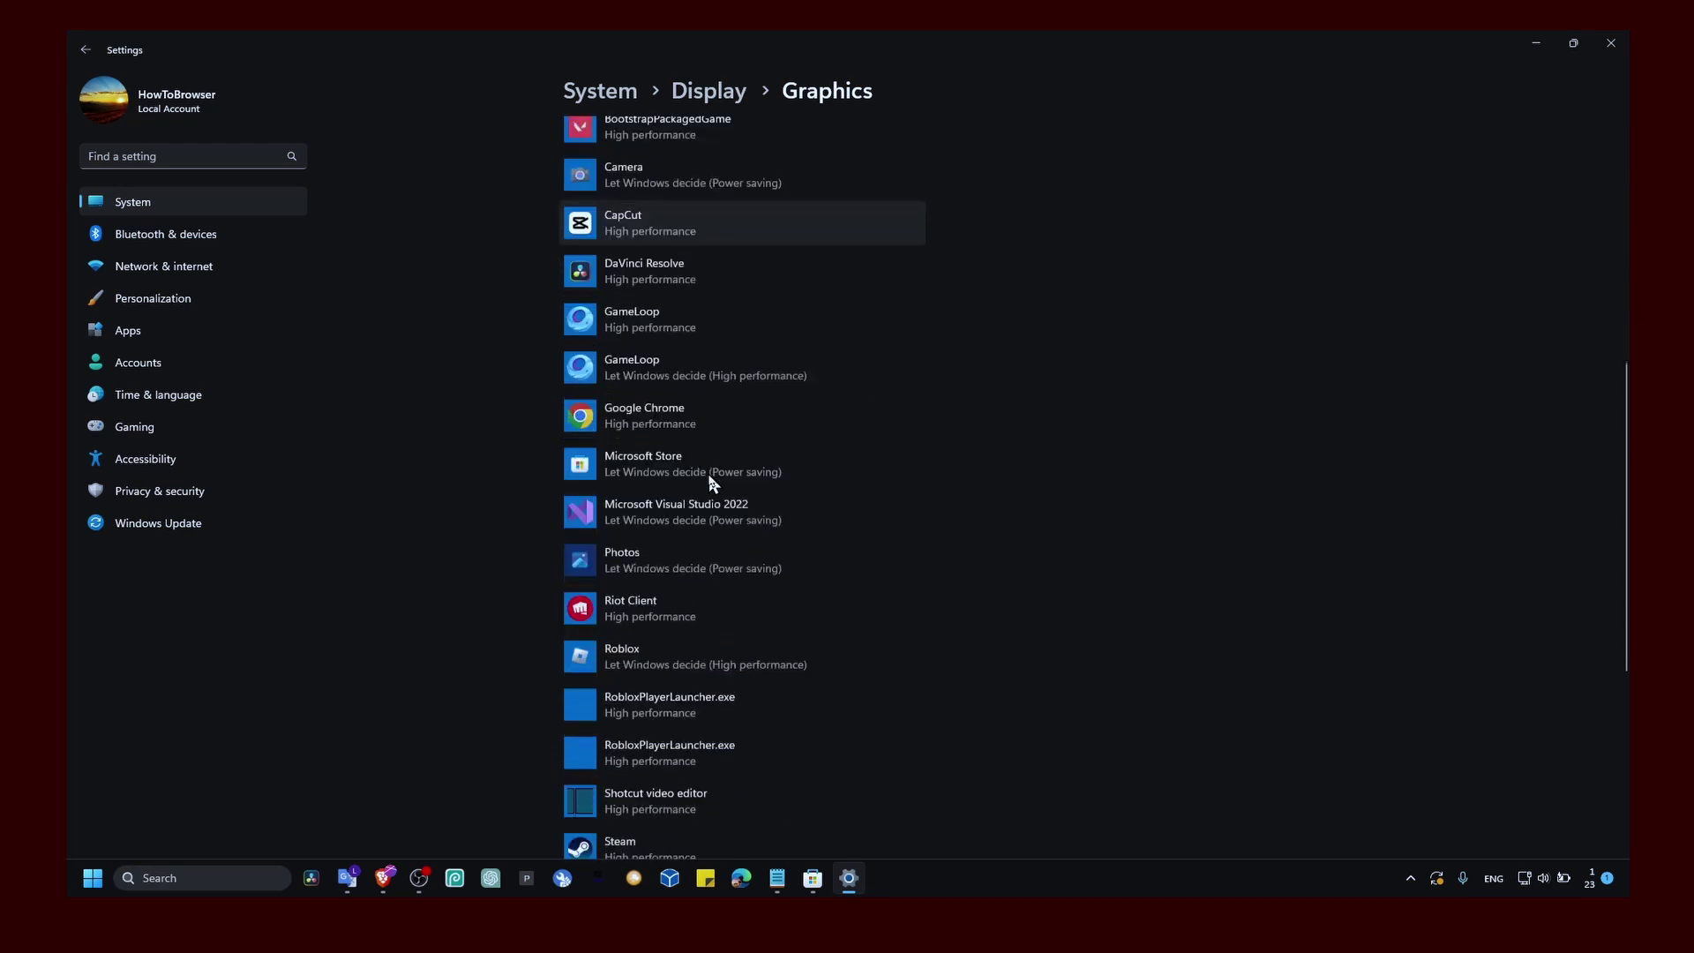
pyautogui.scroll(-1, 713, 483)
pyautogui.click(691, 441)
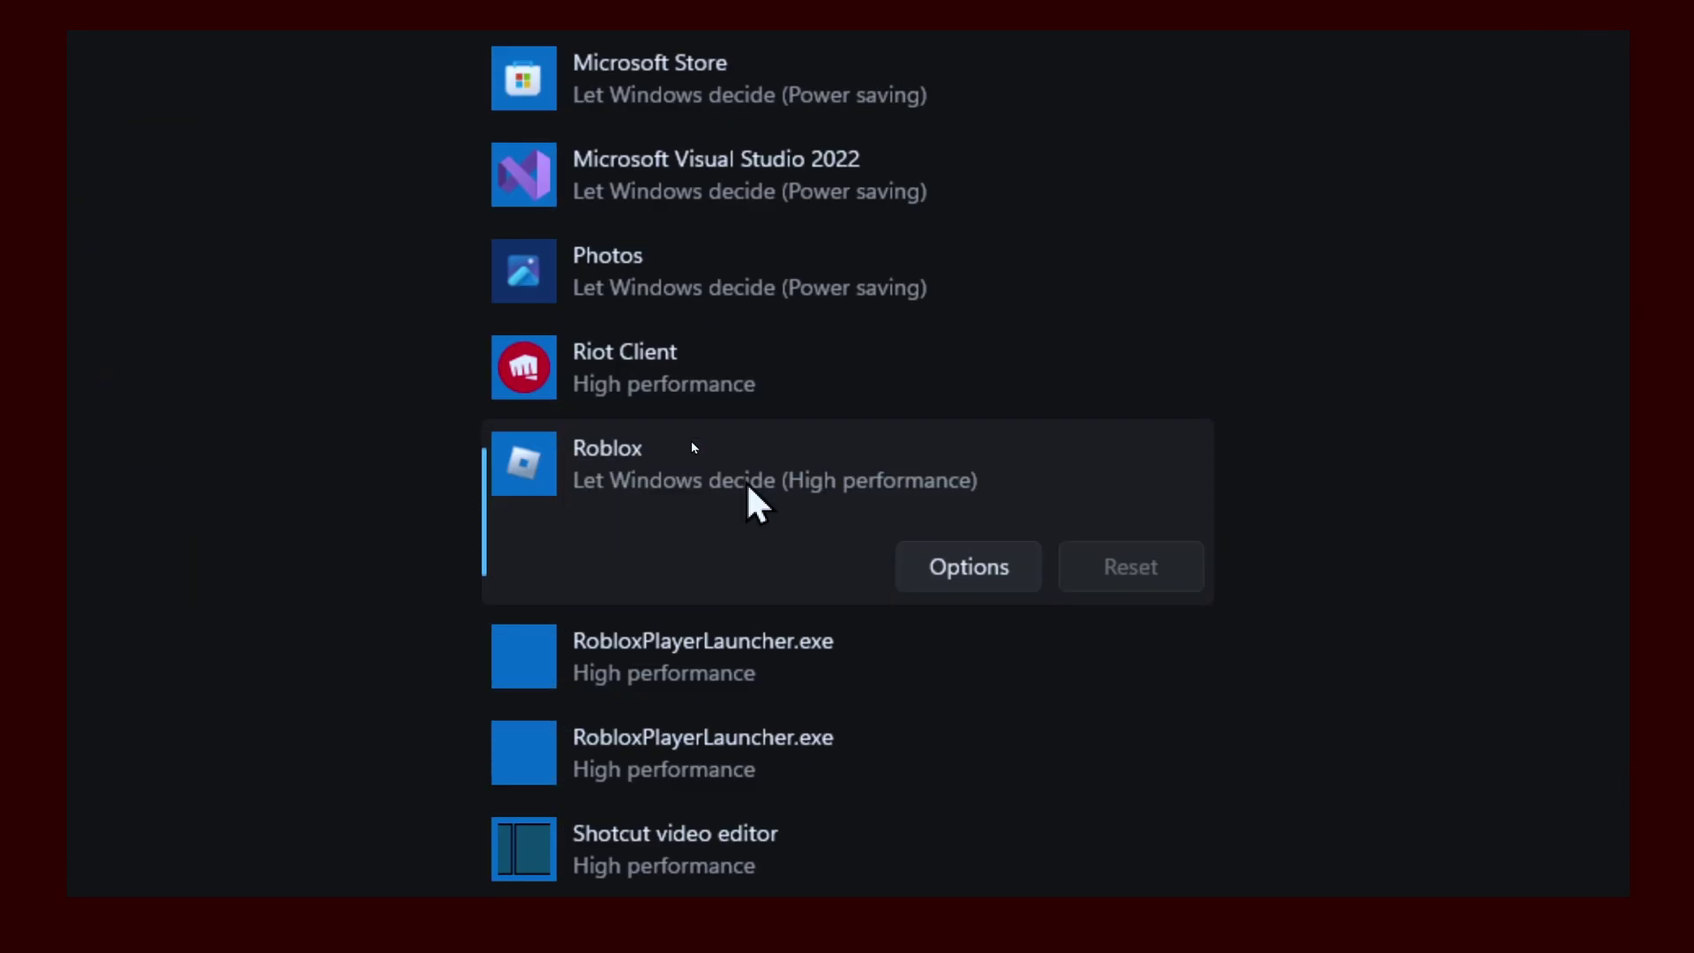
pyautogui.click(860, 475)
pyautogui.click(830, 408)
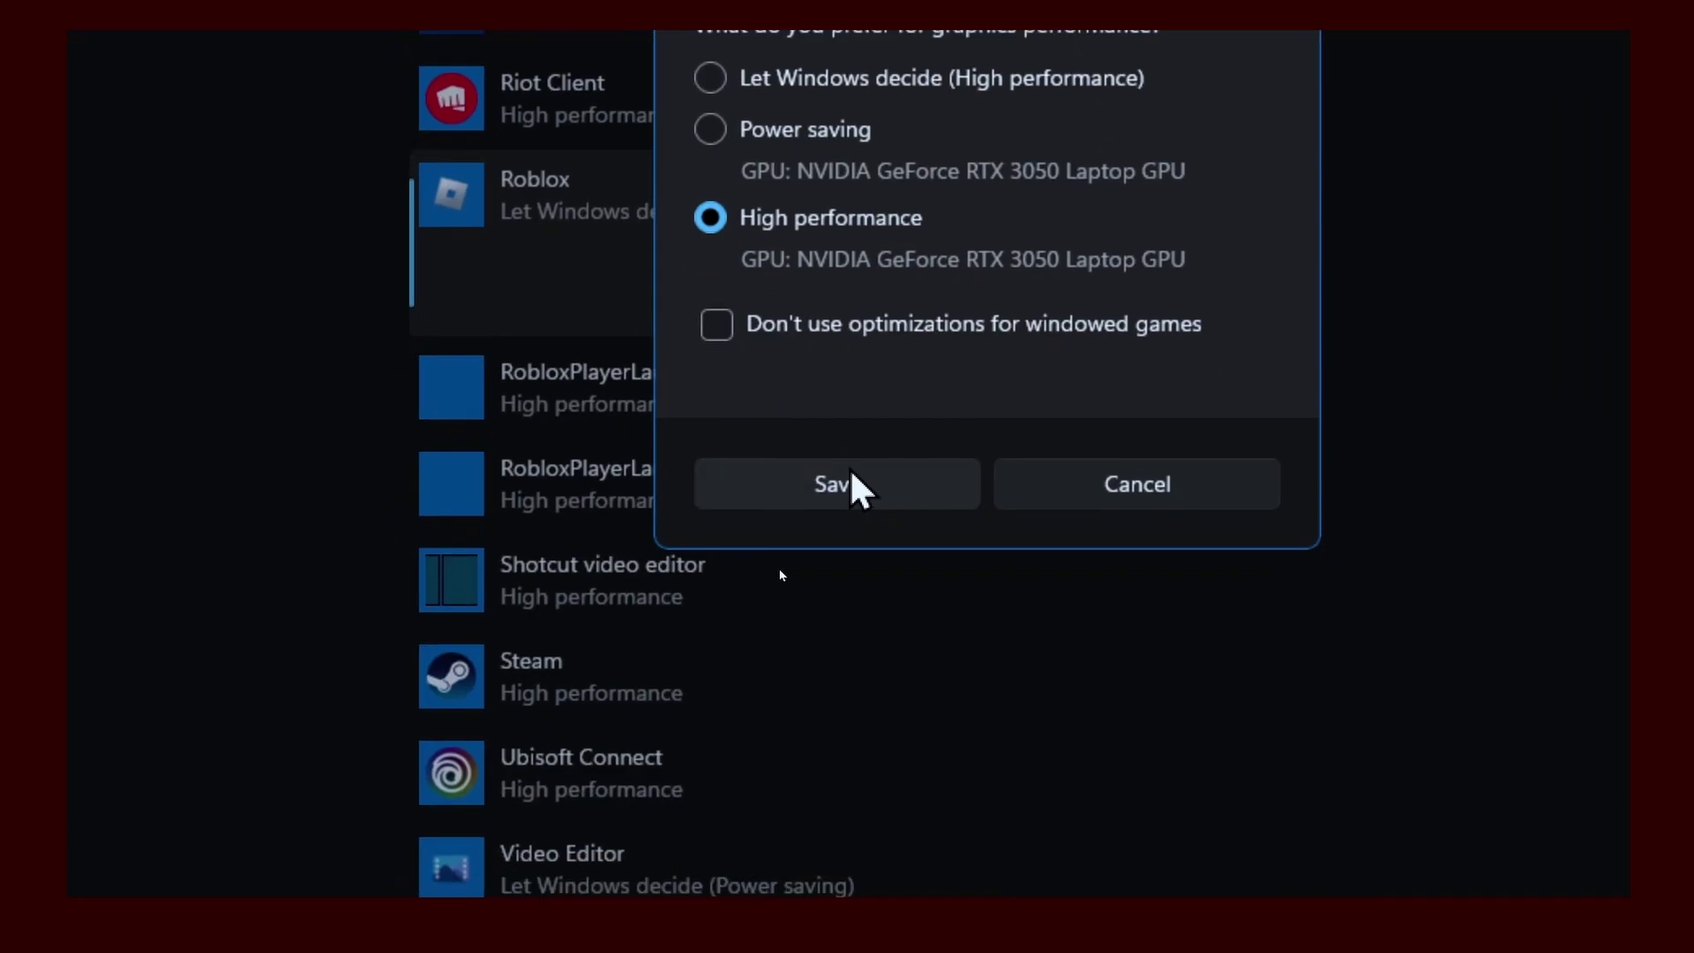
pyautogui.click(852, 476)
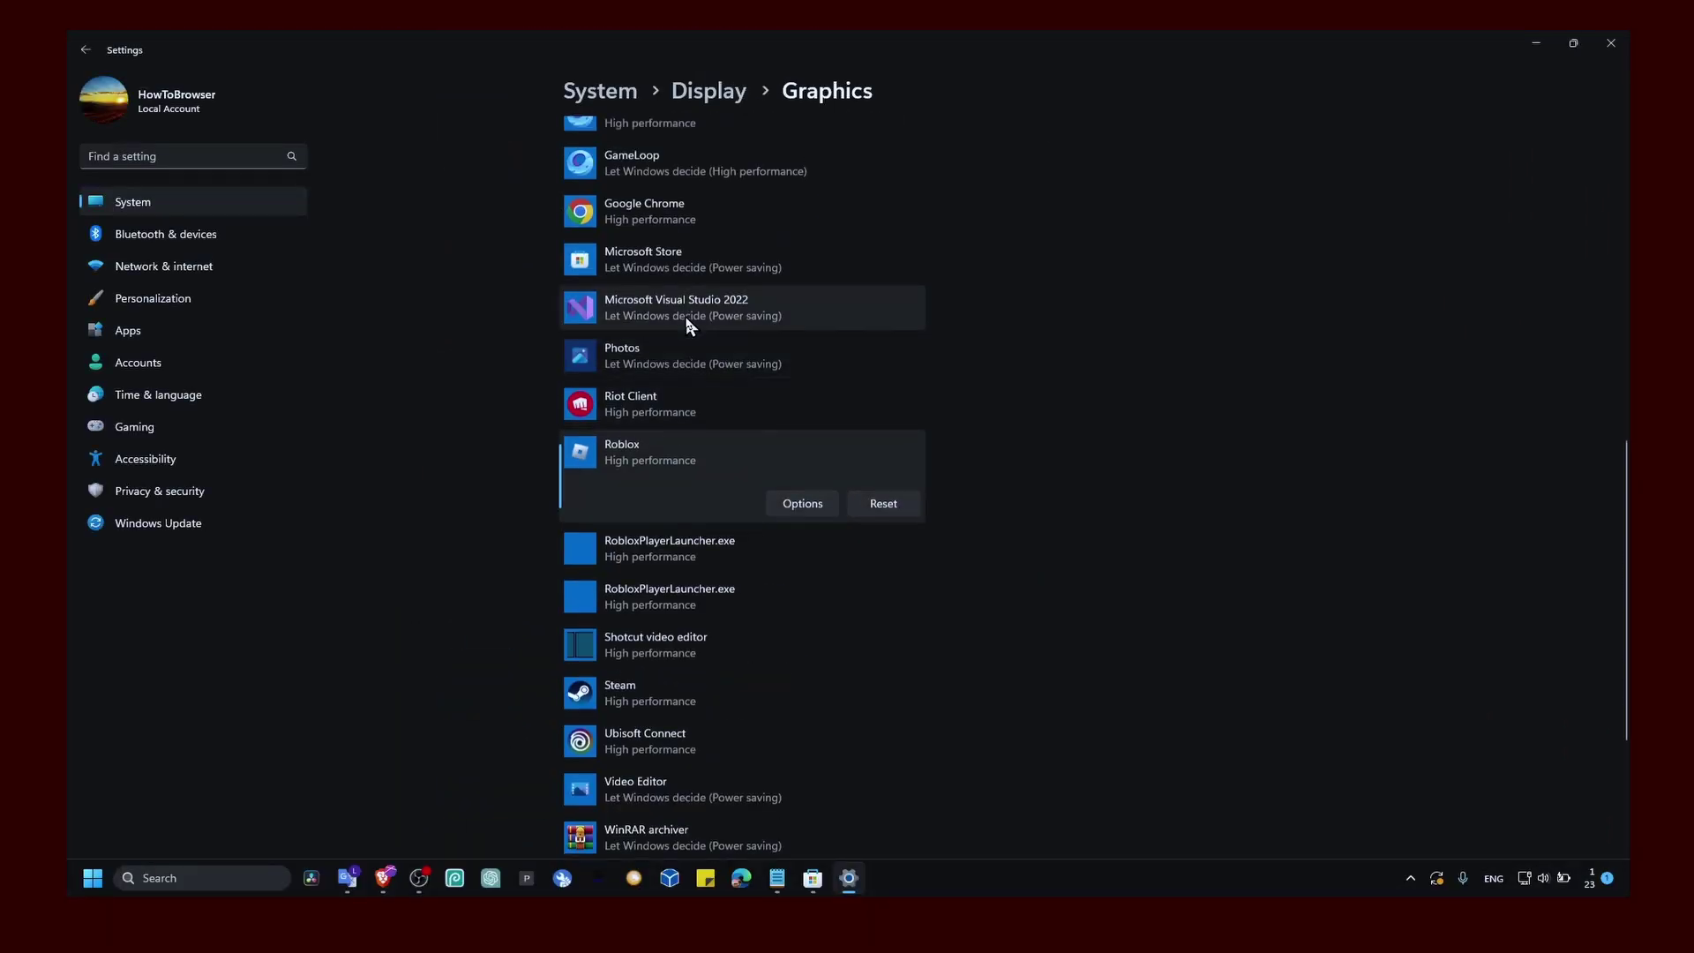
# Review the default graphics settings, then minimize Settings to reveal the desktop
pyautogui.scroll(10, 689, 326)
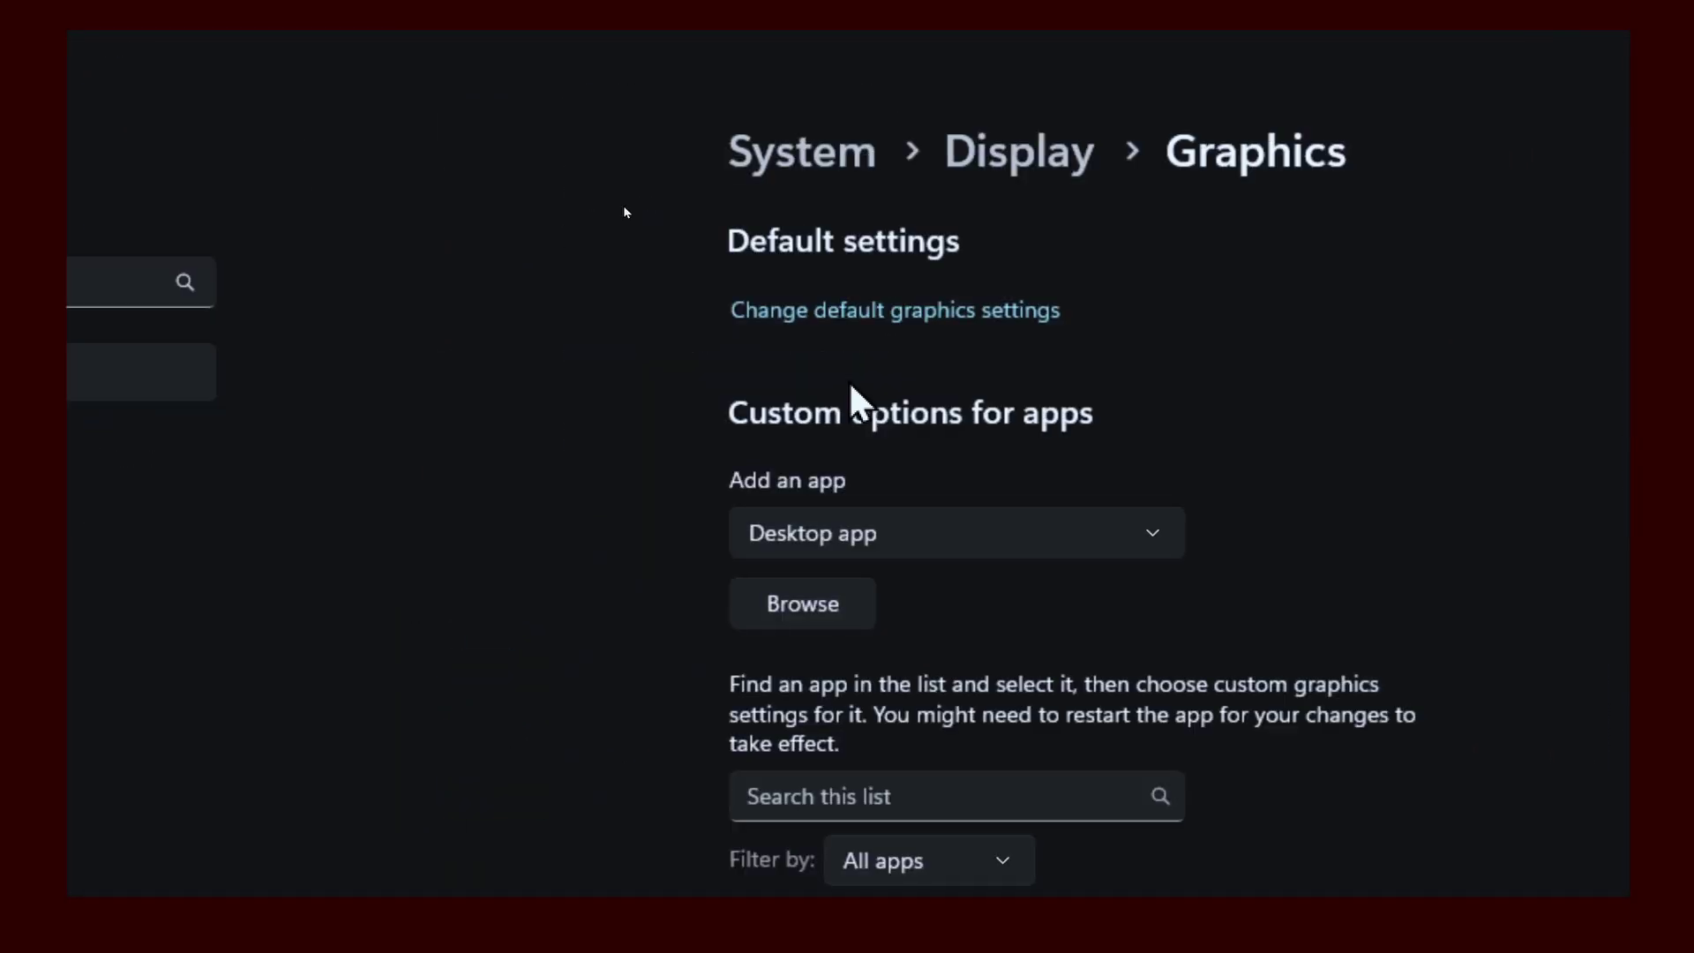
pyautogui.click(852, 313)
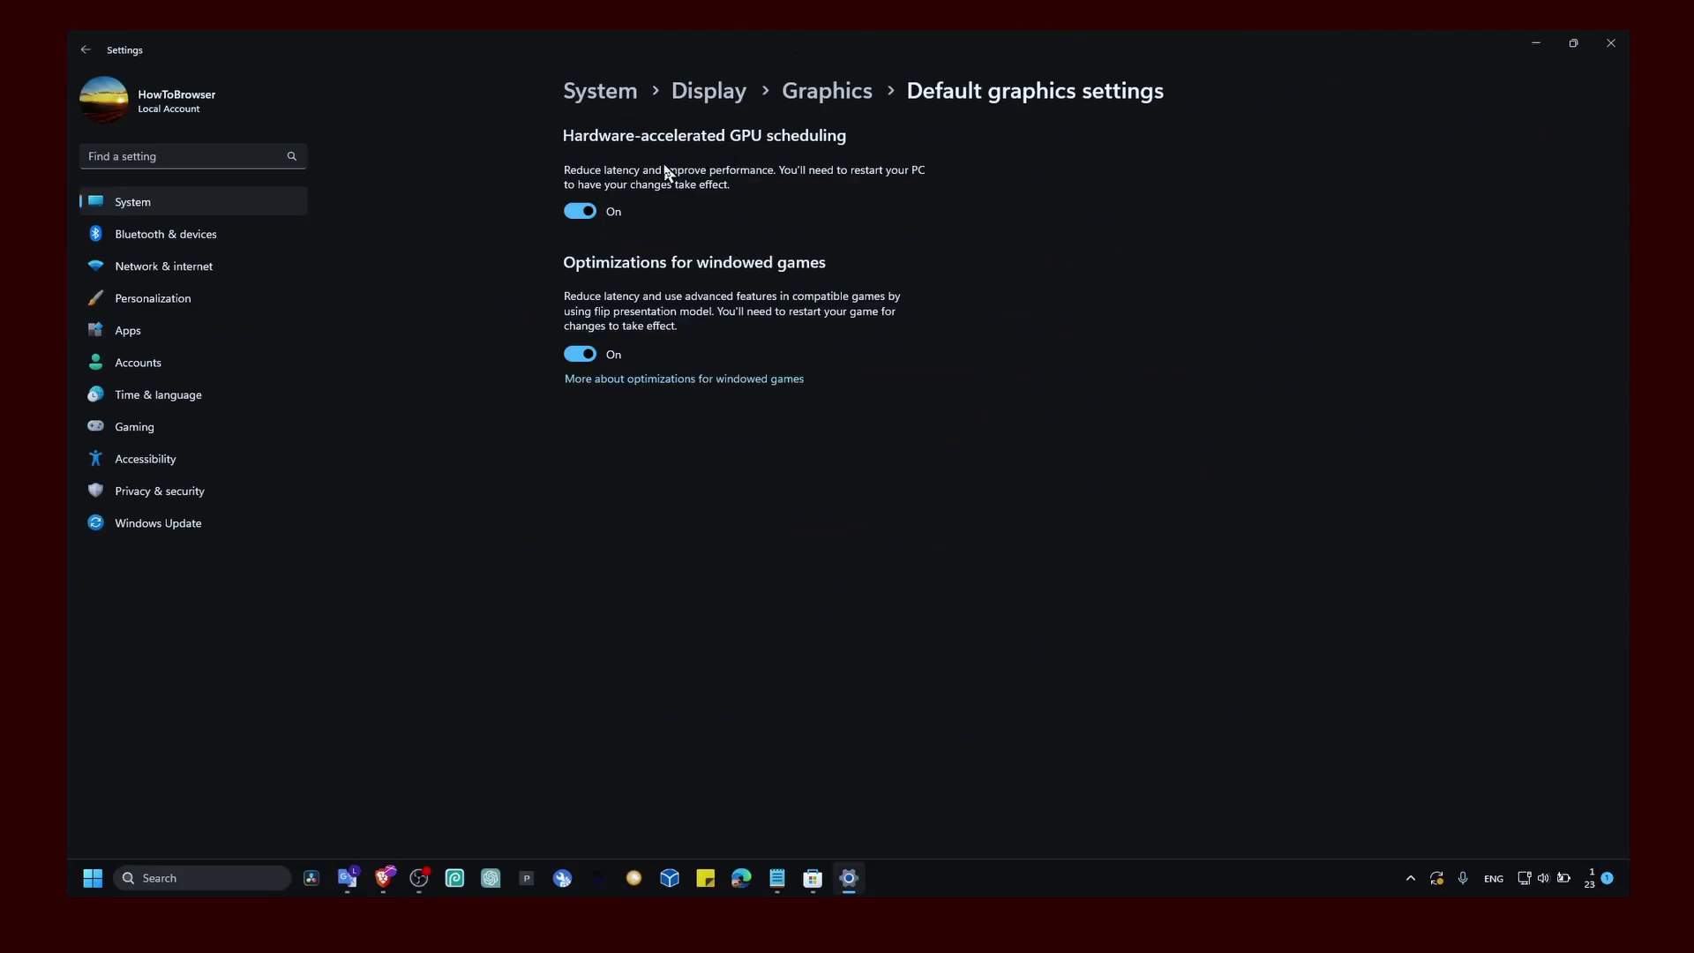
pyautogui.click(1536, 44)
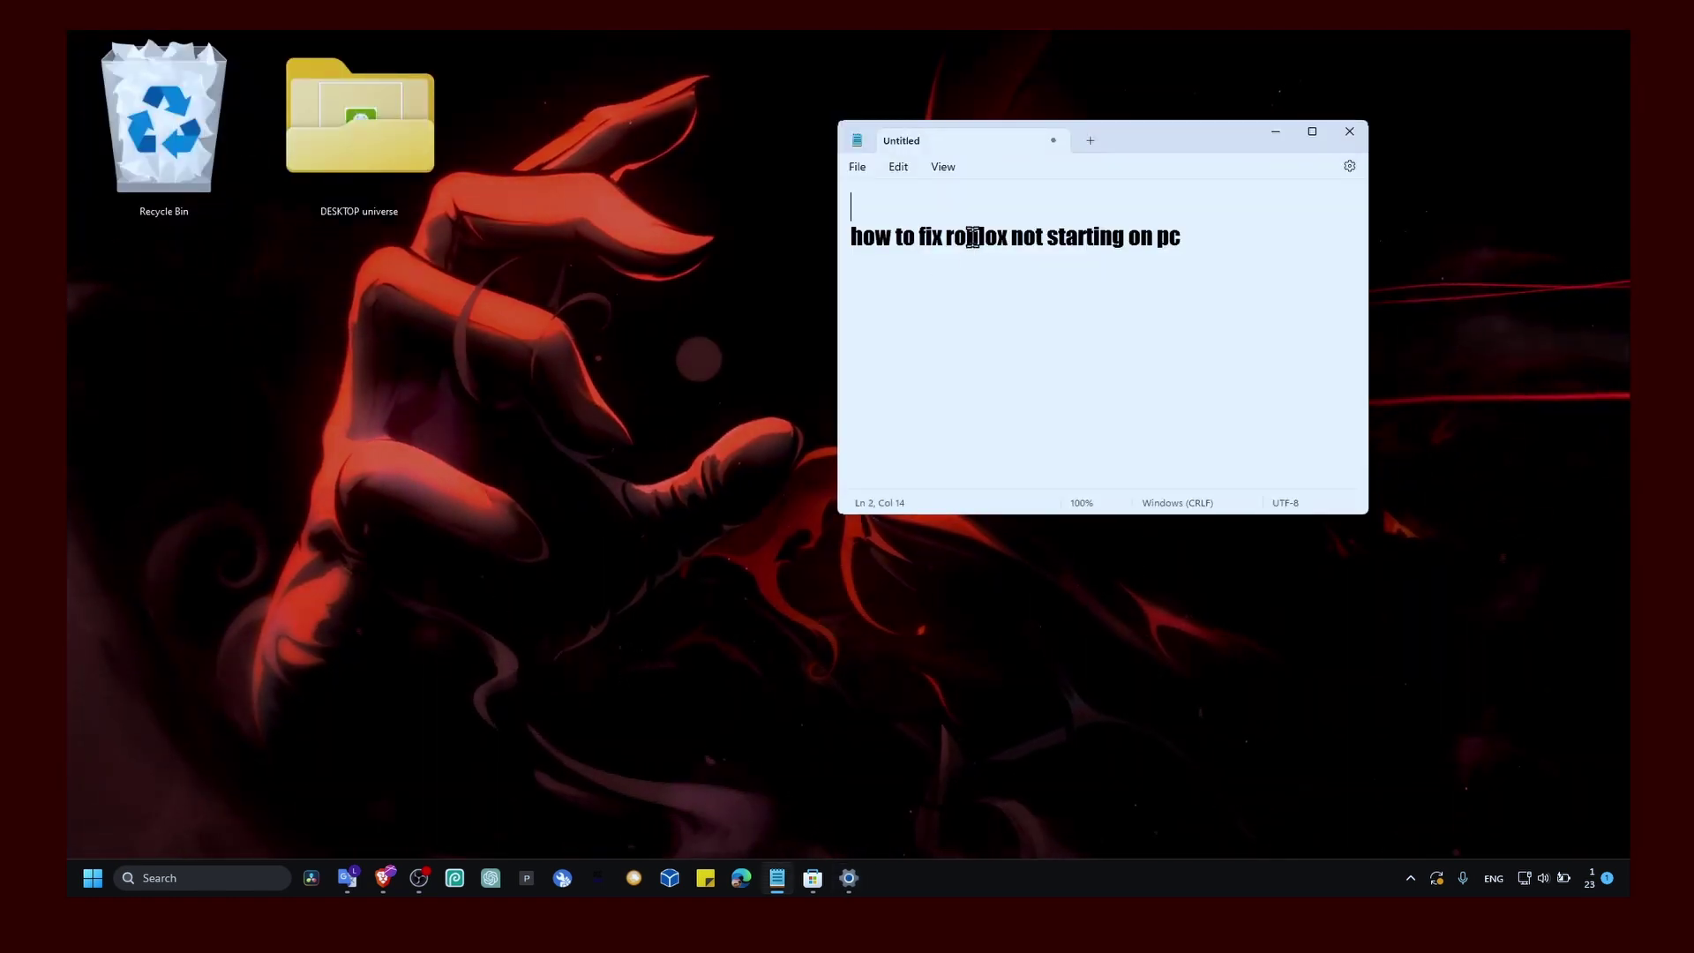
# Check Windows Update's optional updates, showing one .NET Framework preview, then close Settings
pyautogui.press('super+d')
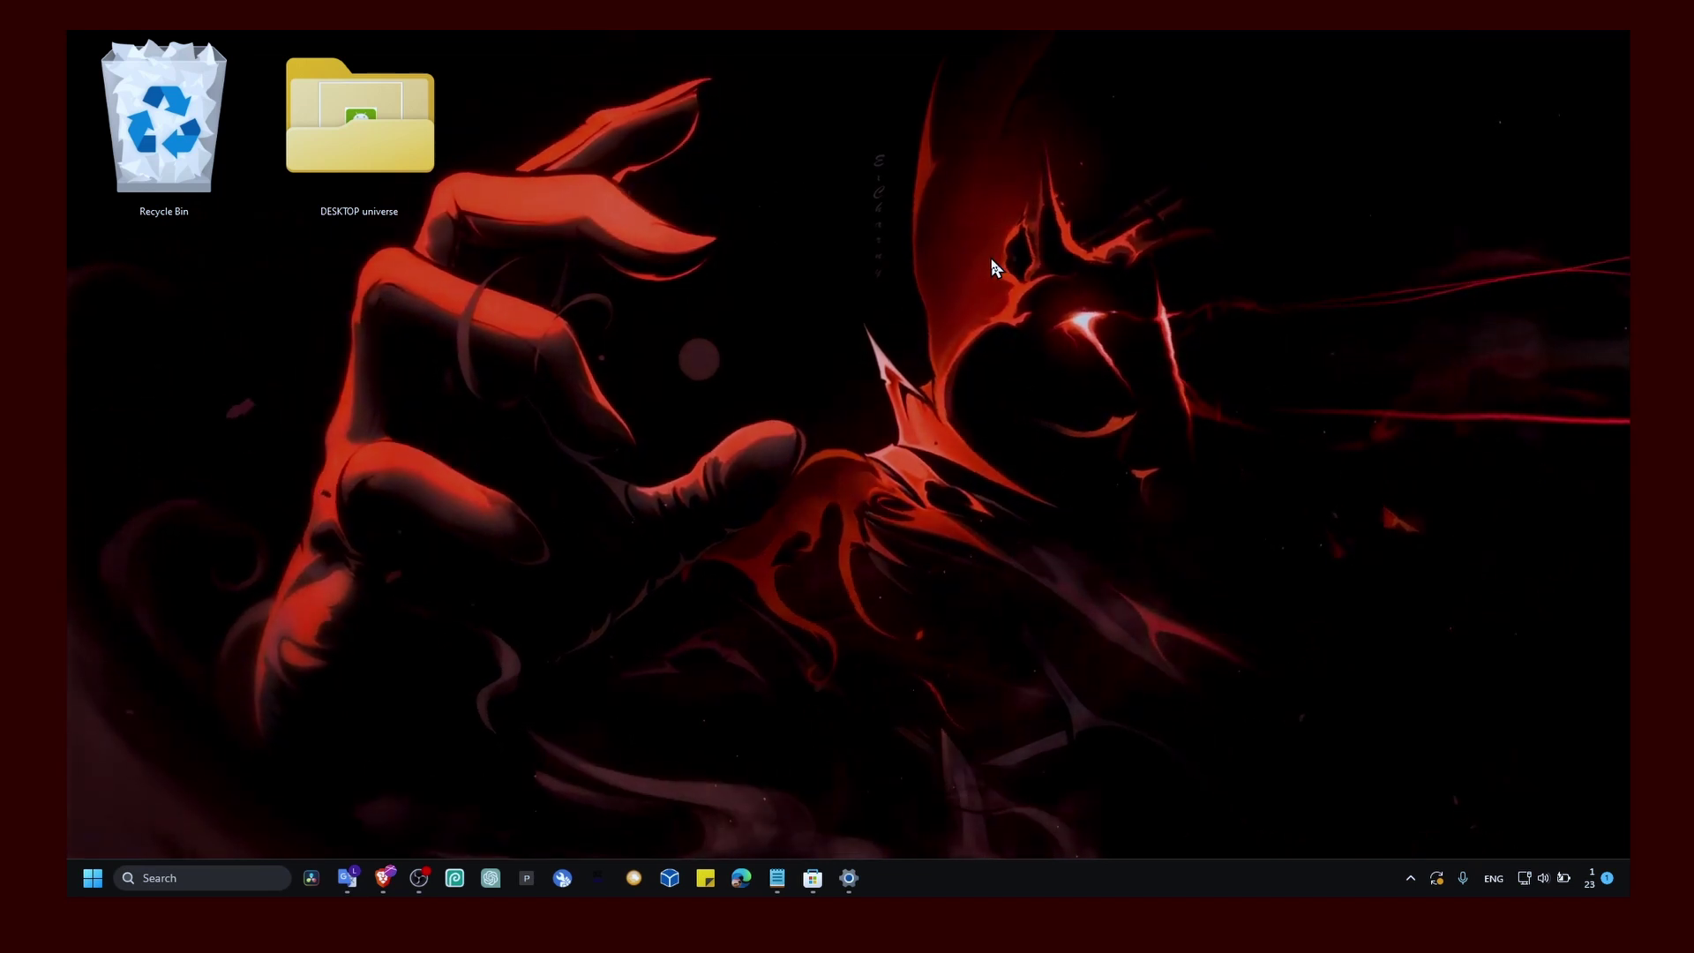
pyautogui.press('super+s')
pyautogui.write('windows update settings')
pyautogui.press('Return')
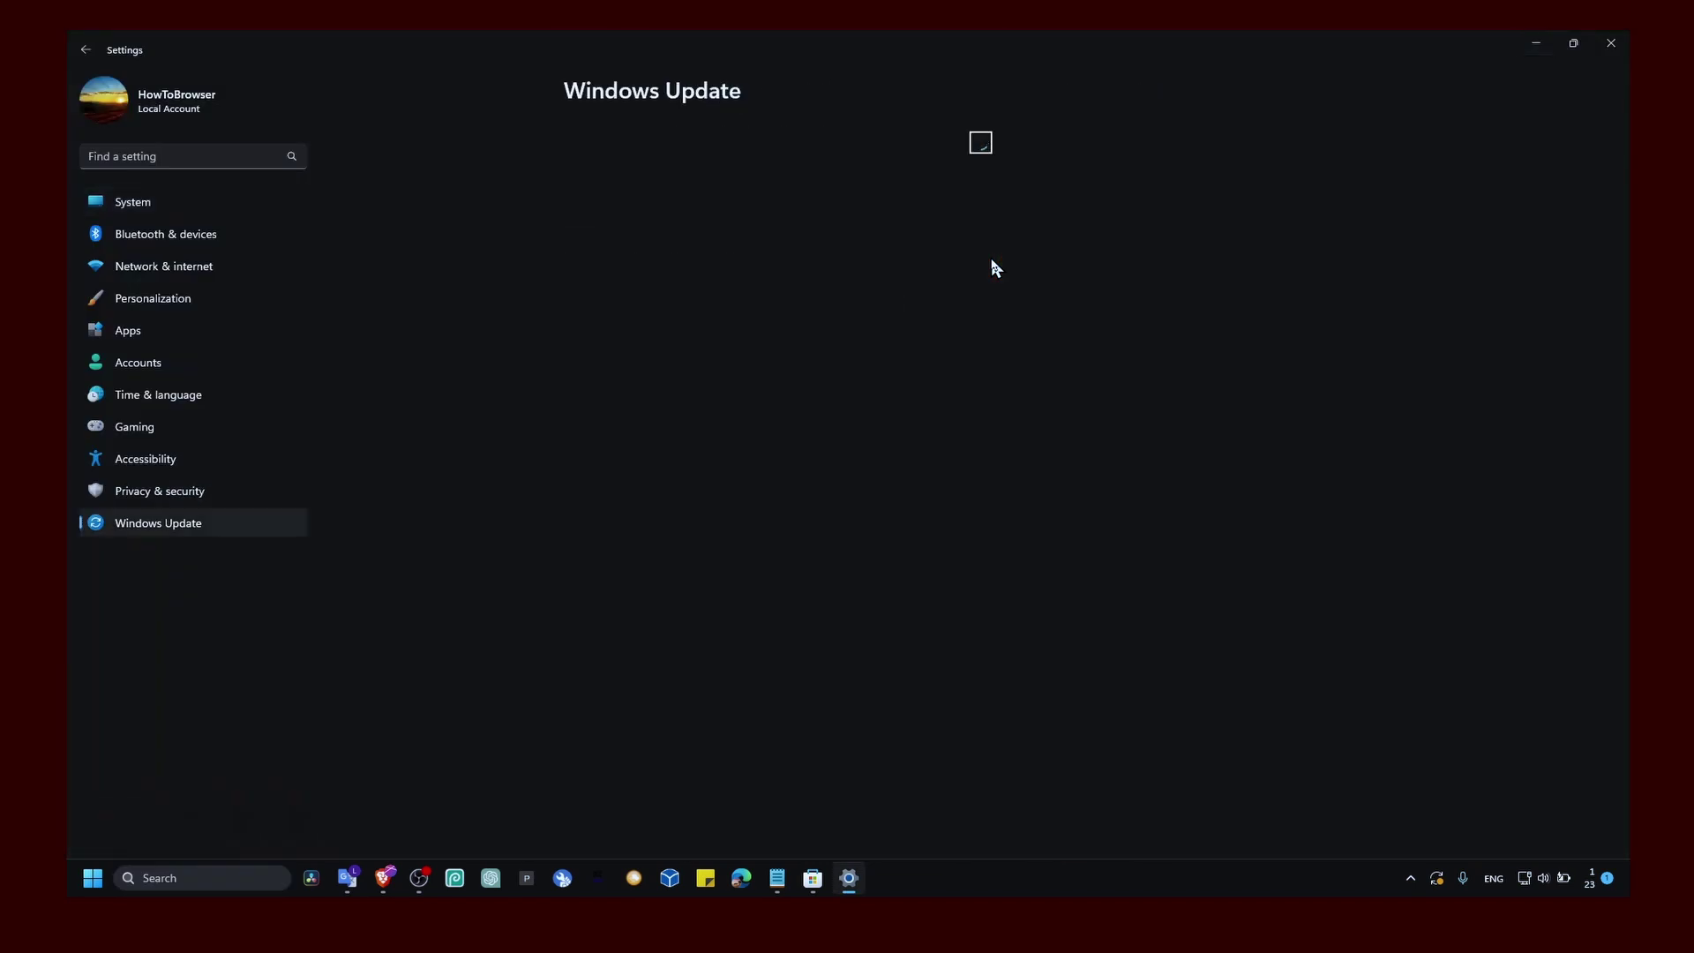
pyautogui.click(748, 454)
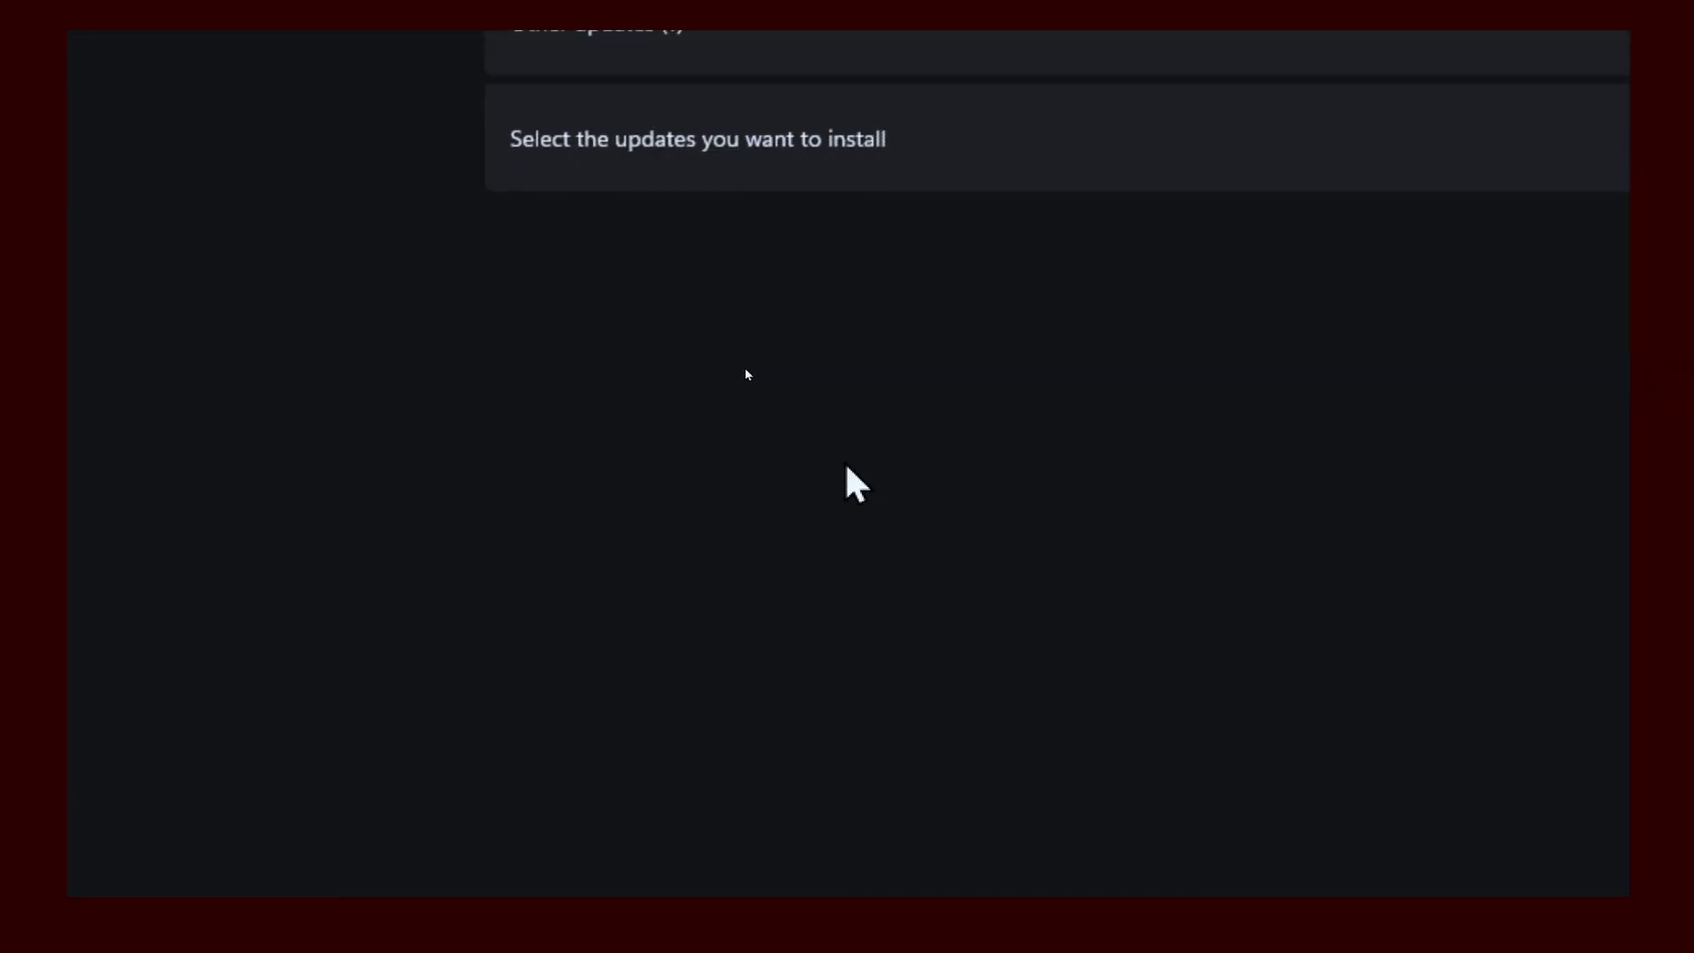
pyautogui.click(716, 263)
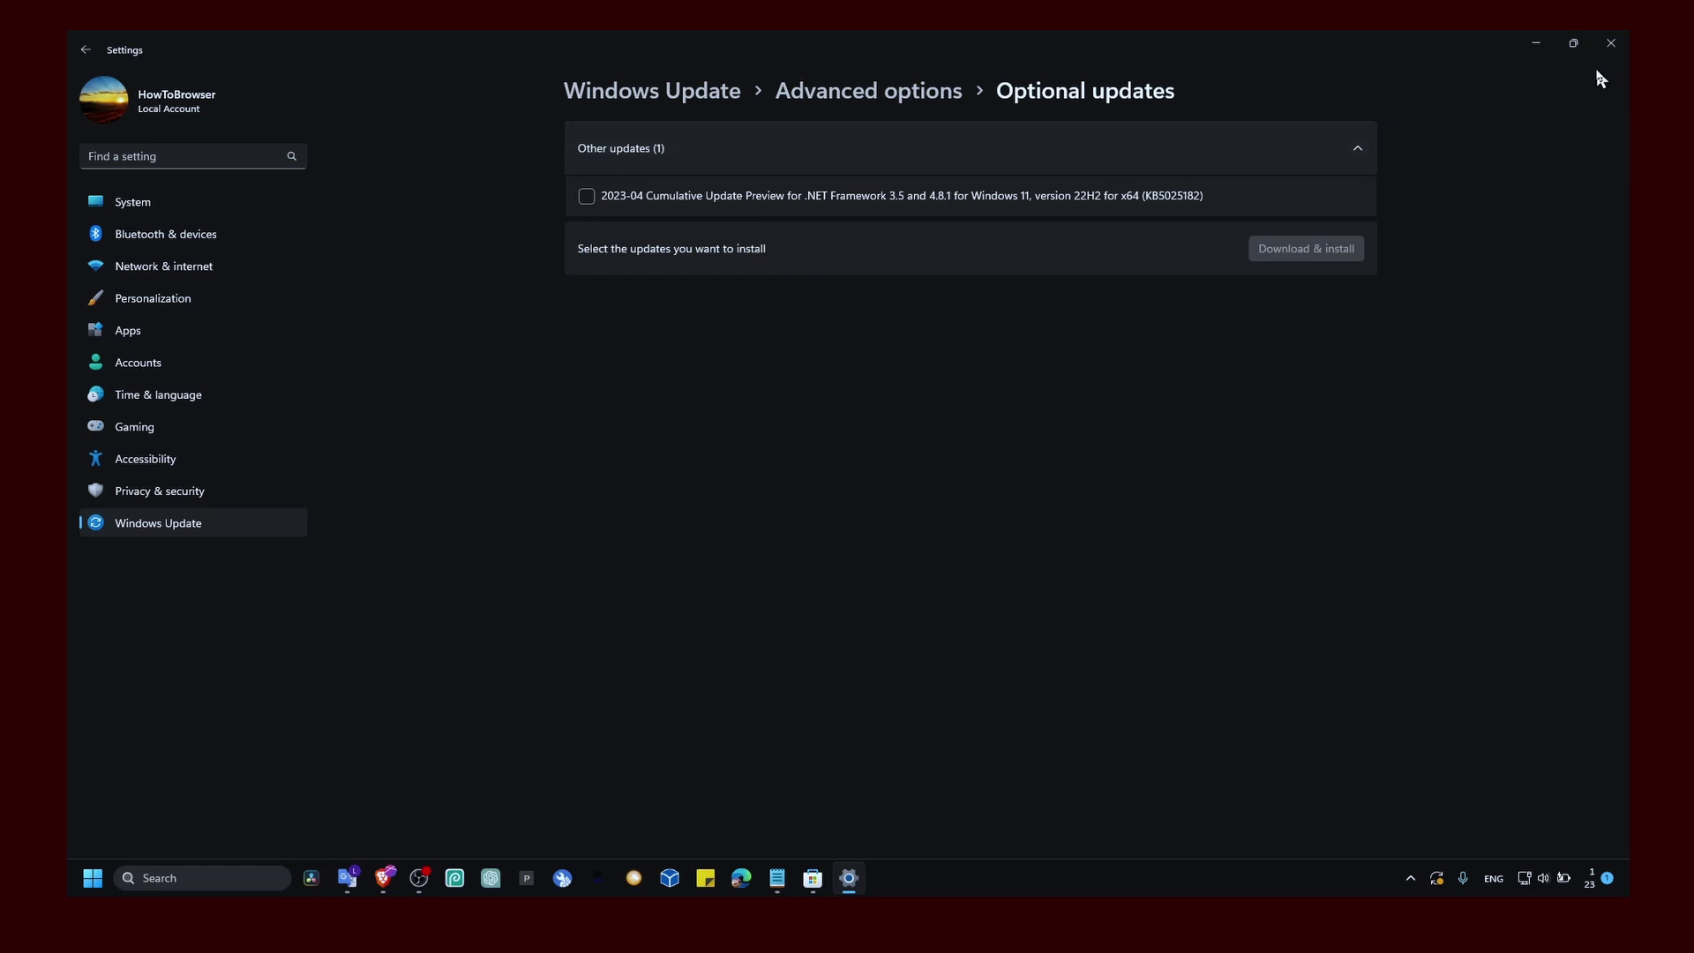
pyautogui.click(1608, 46)
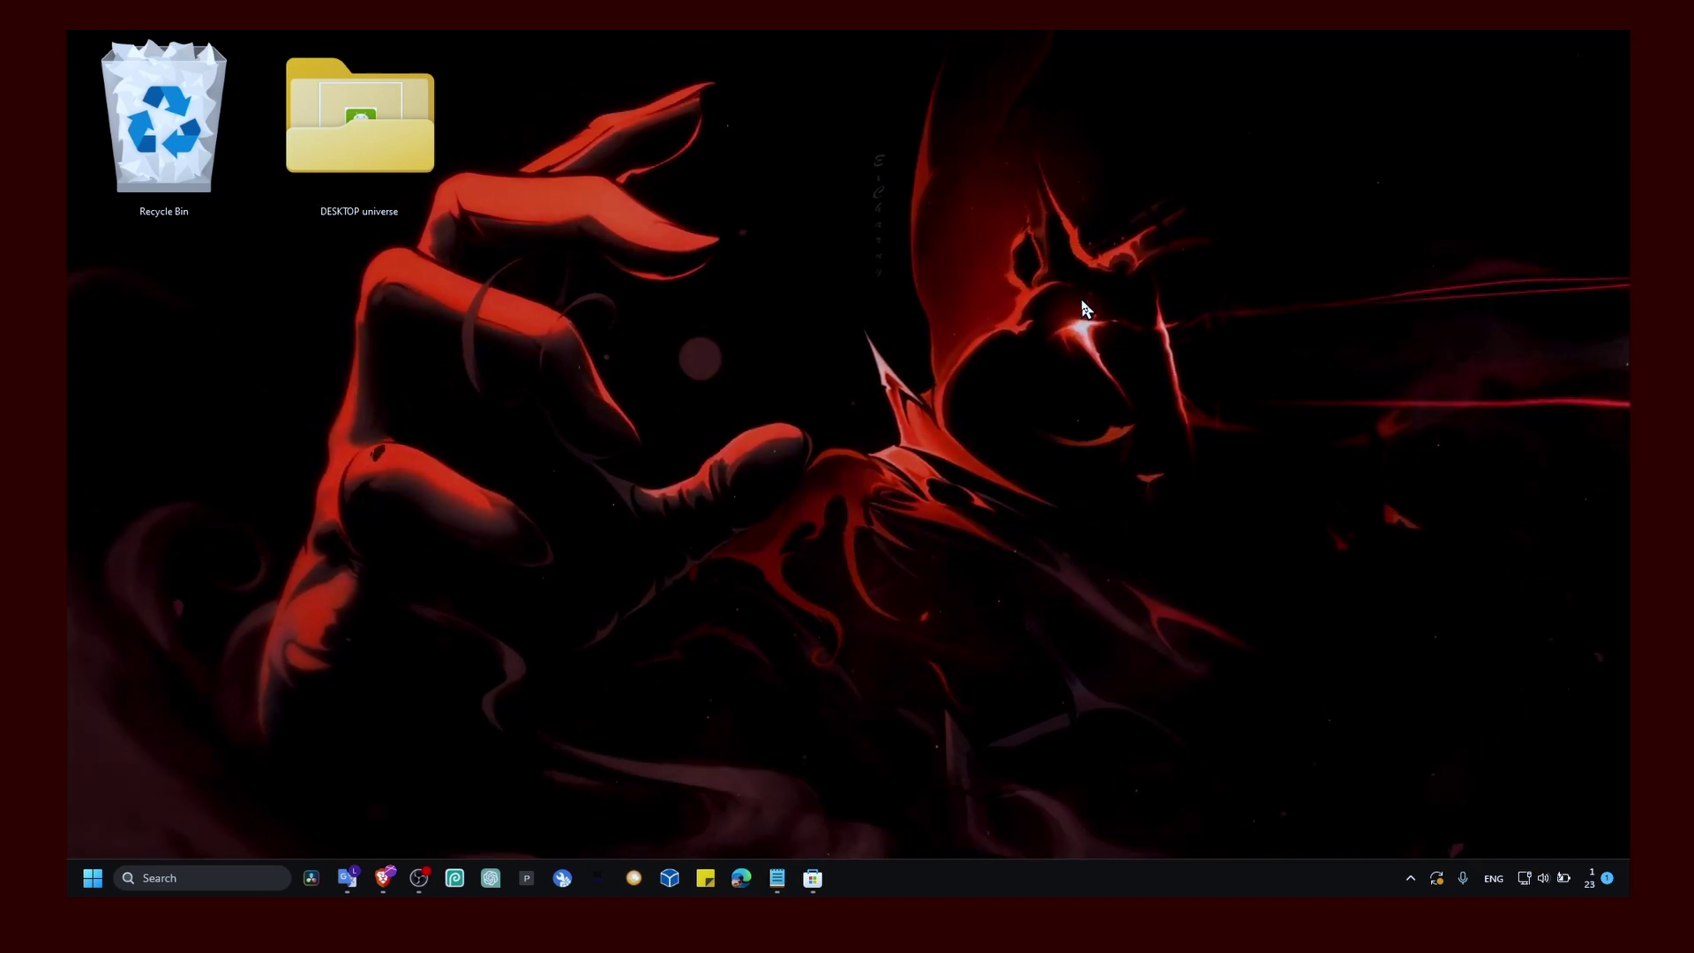
# Set the Roblox Studio shortcut to Windows 8 compatibility mode with Application high-DPI scaling override
pyautogui.press('super+s')
pyautogui.write('windows')
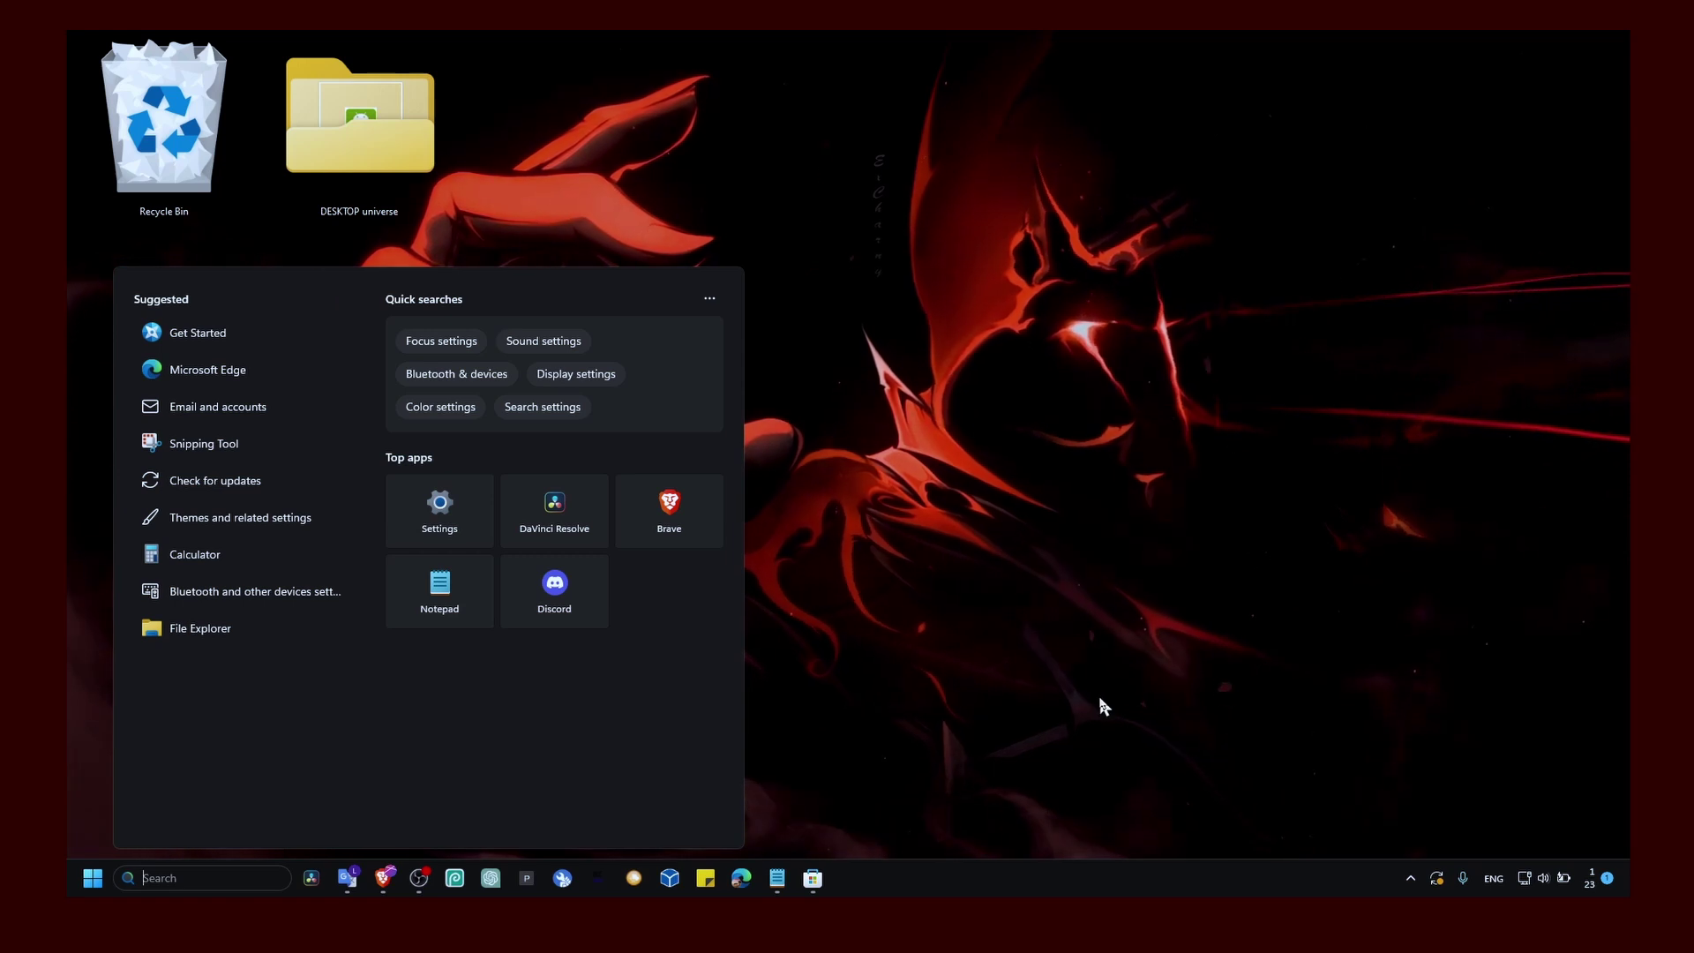
pyautogui.click(978, 816)
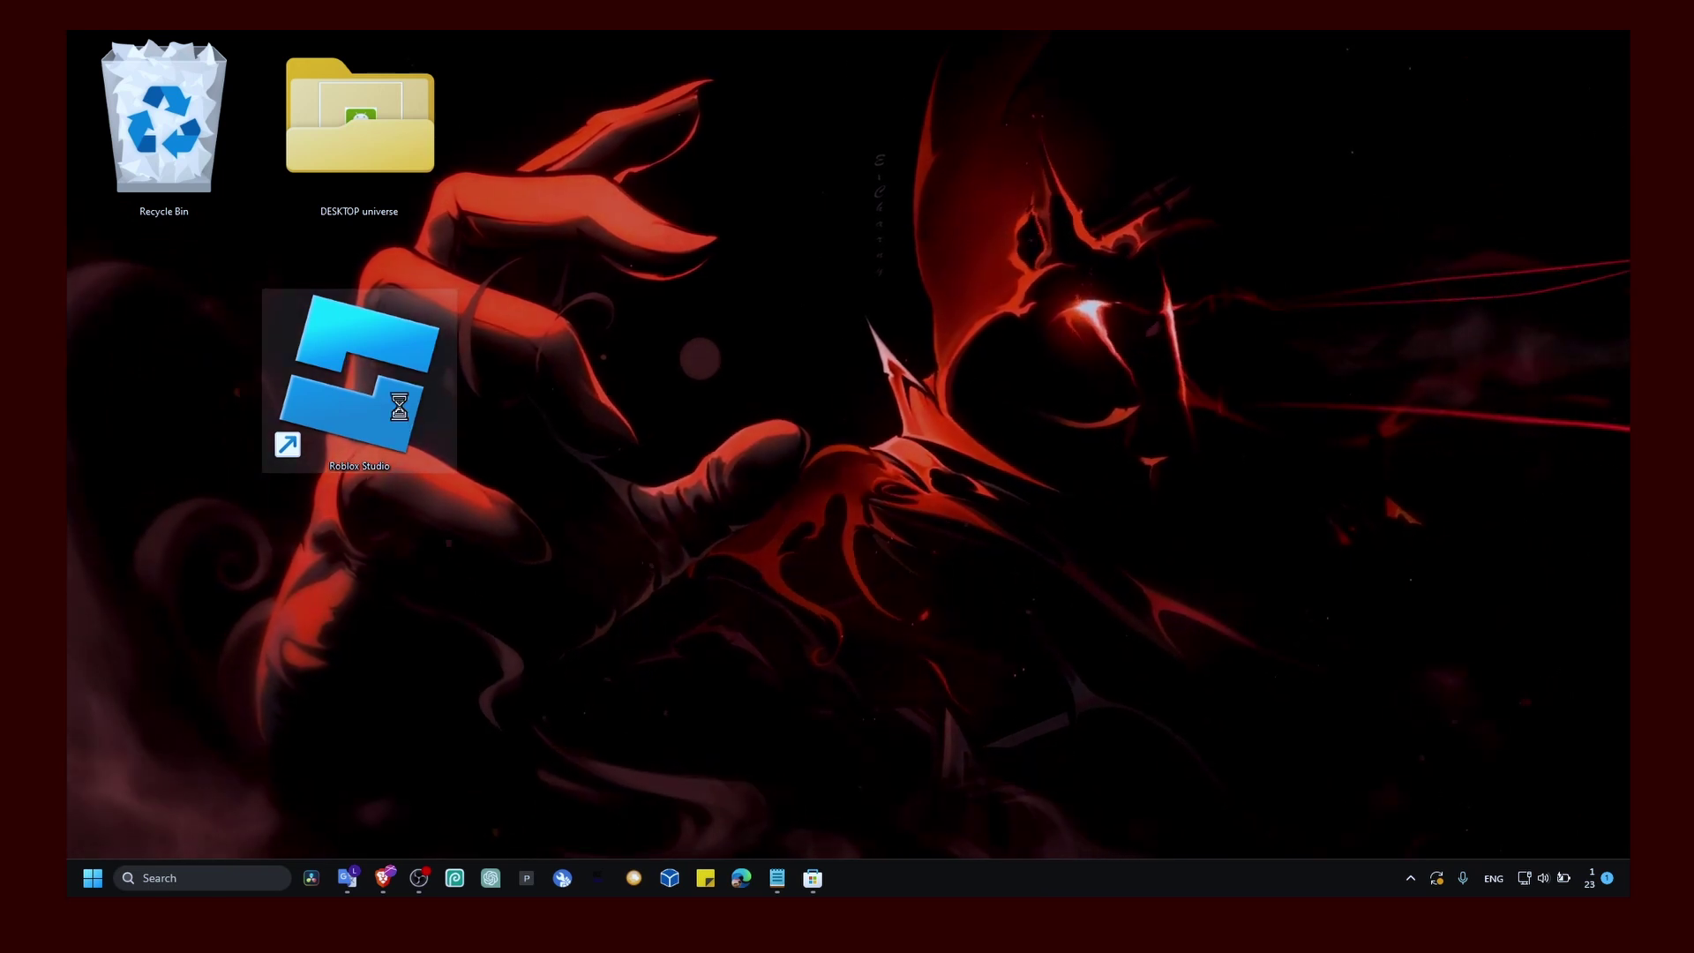
pyautogui.rightClick(402, 414)
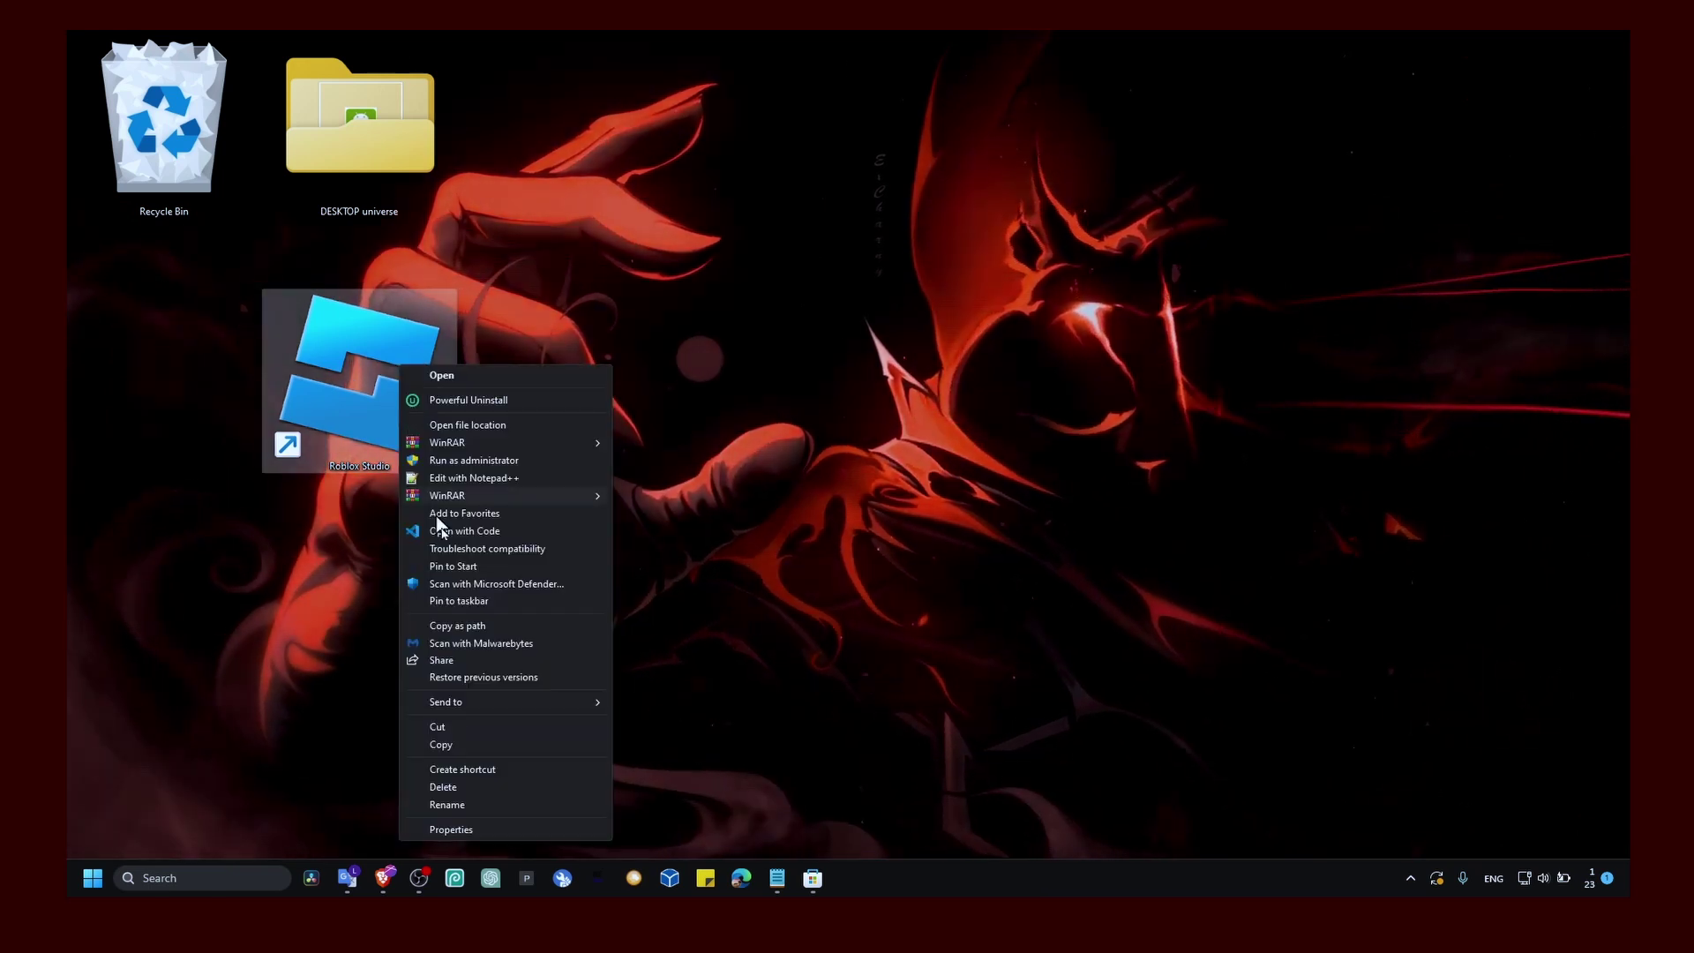
pyautogui.click(539, 830)
pyautogui.moveTo(607, 417); pyautogui.dragTo(663, 373)
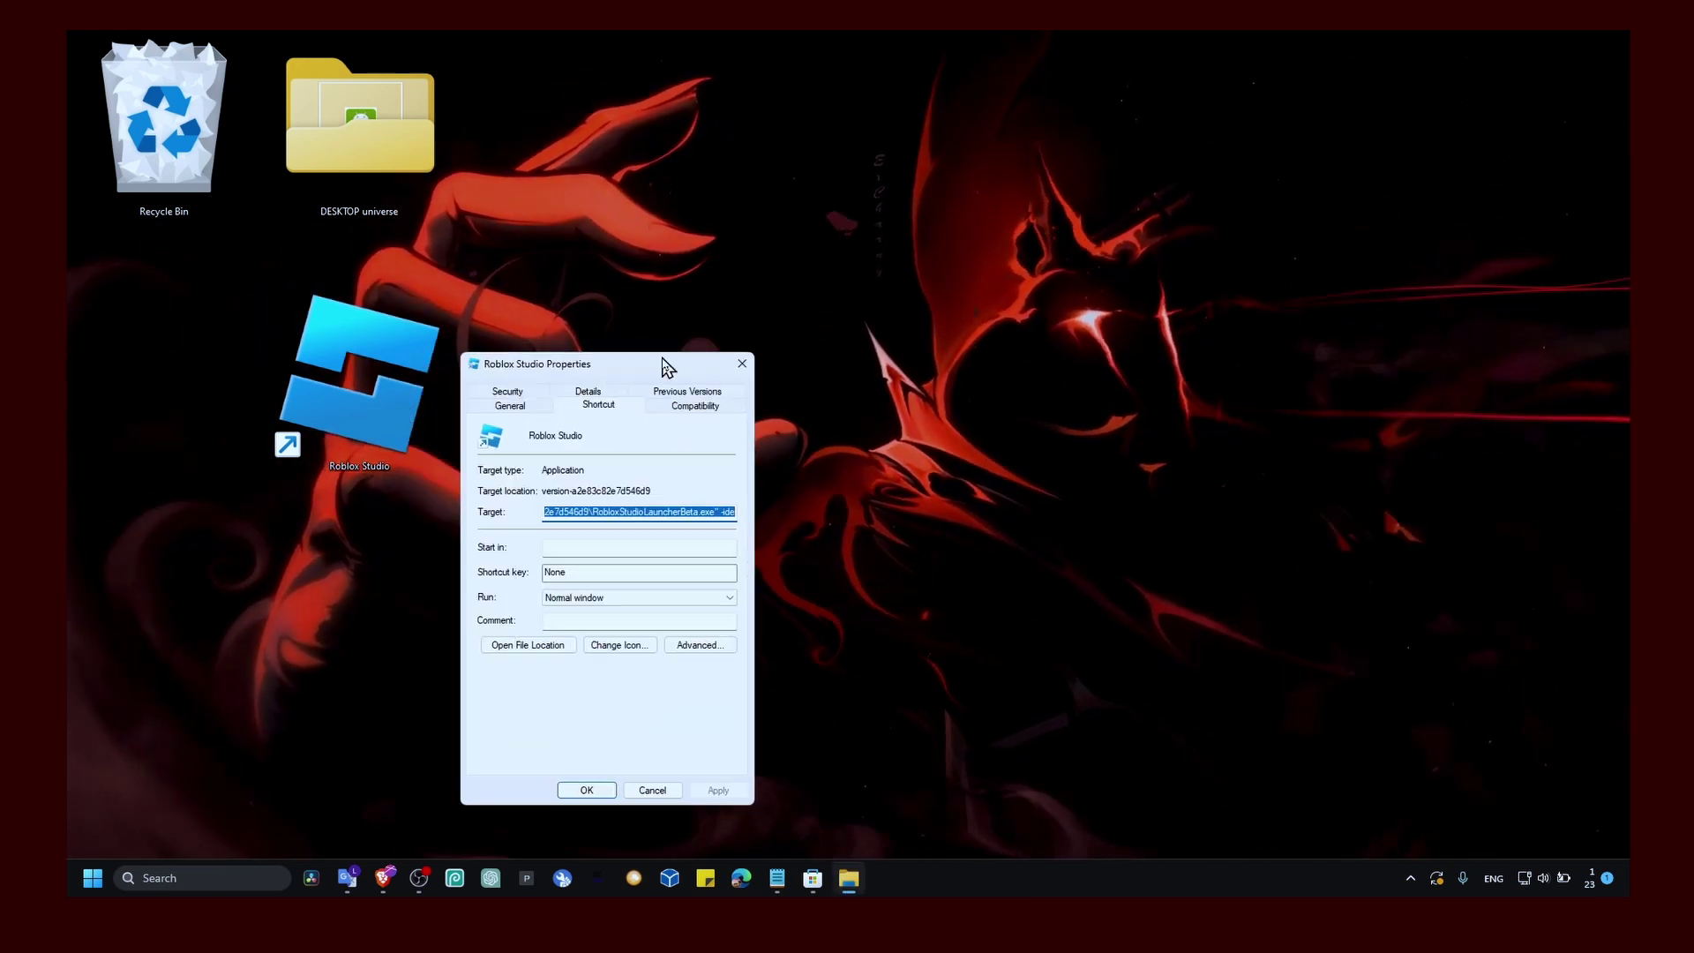
pyautogui.click(696, 407)
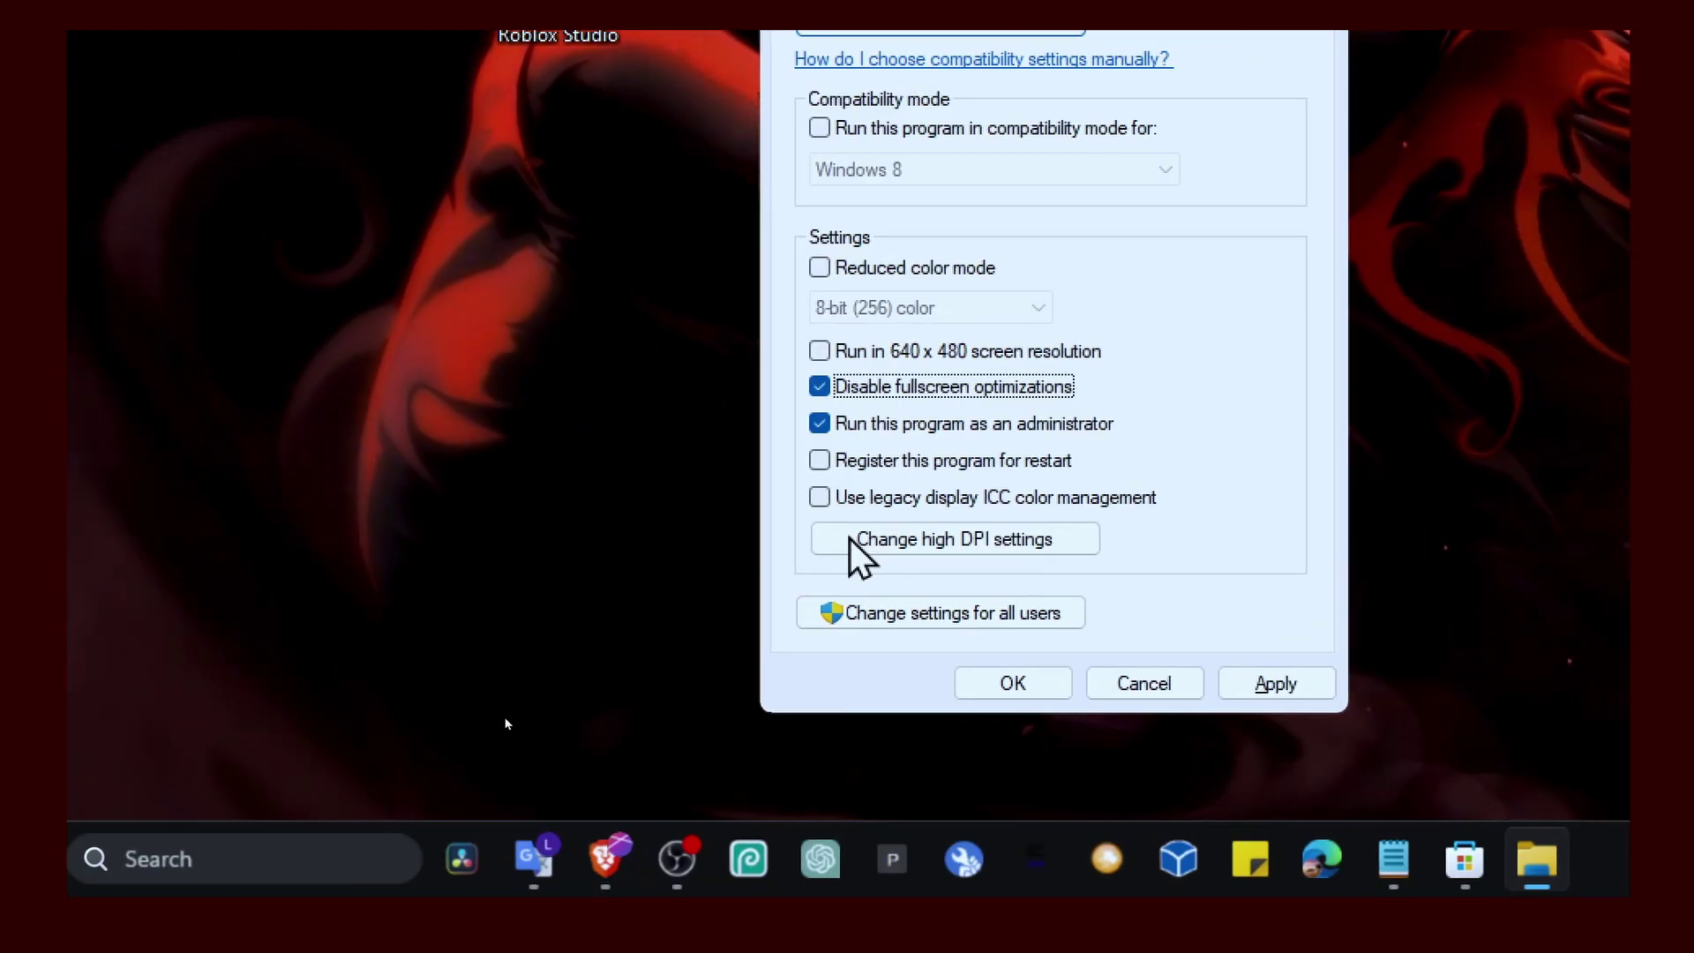
pyautogui.click(850, 538)
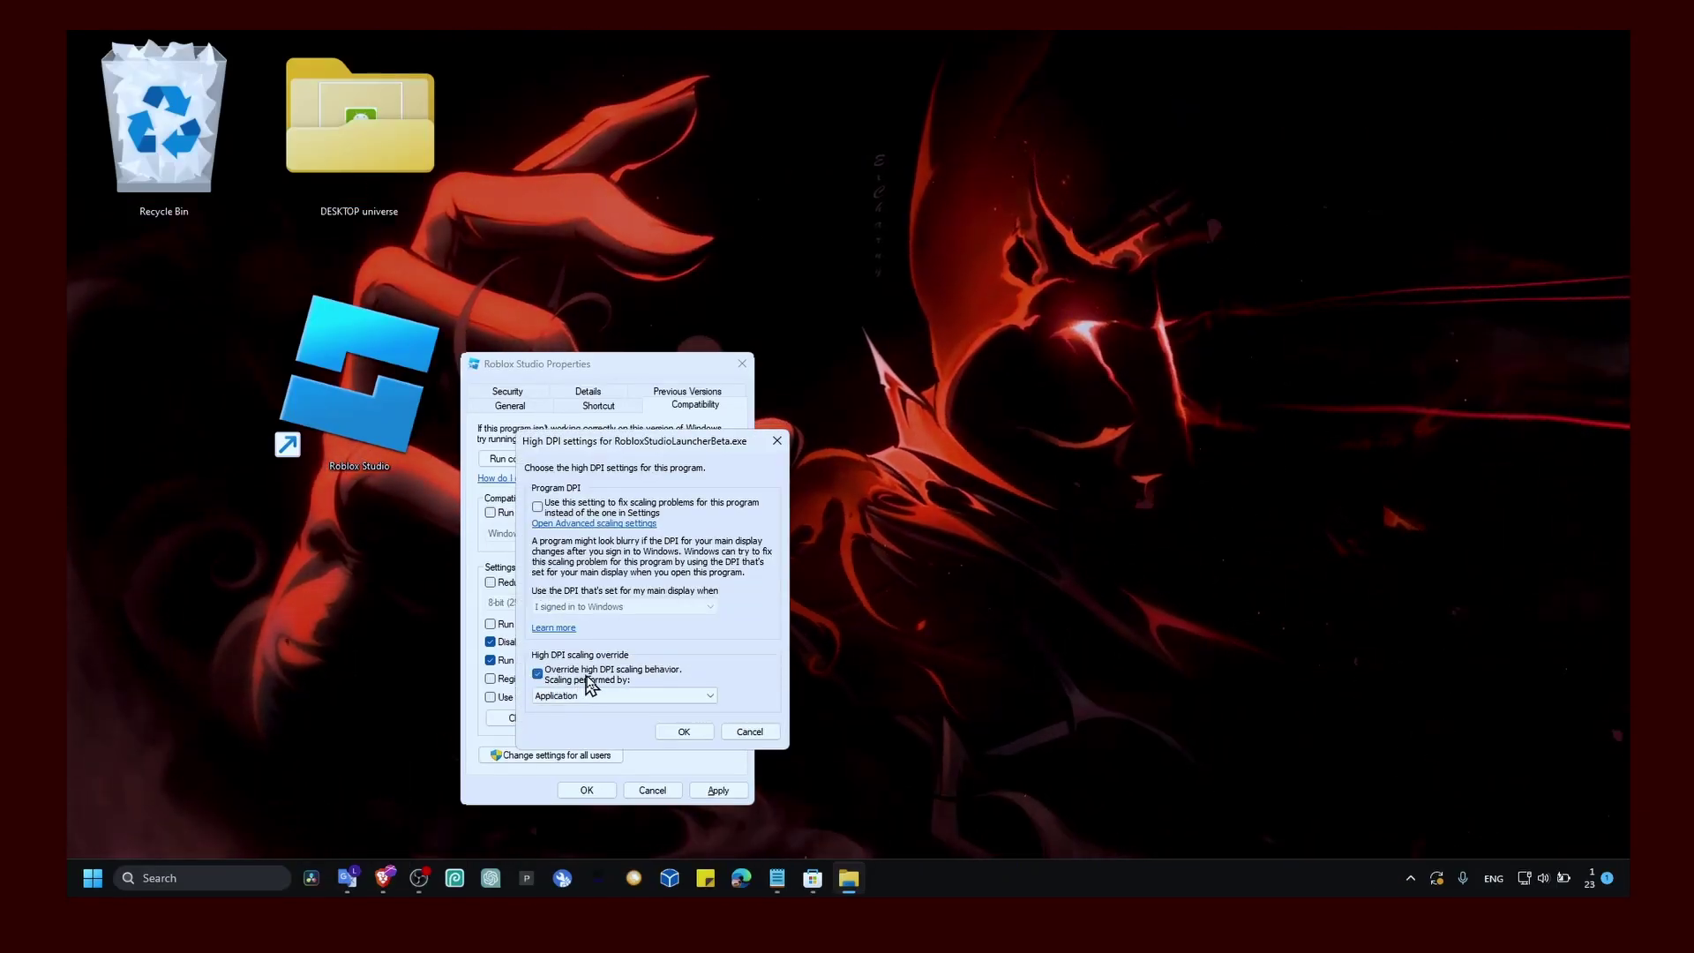
pyautogui.click(673, 729)
pyautogui.click(494, 513)
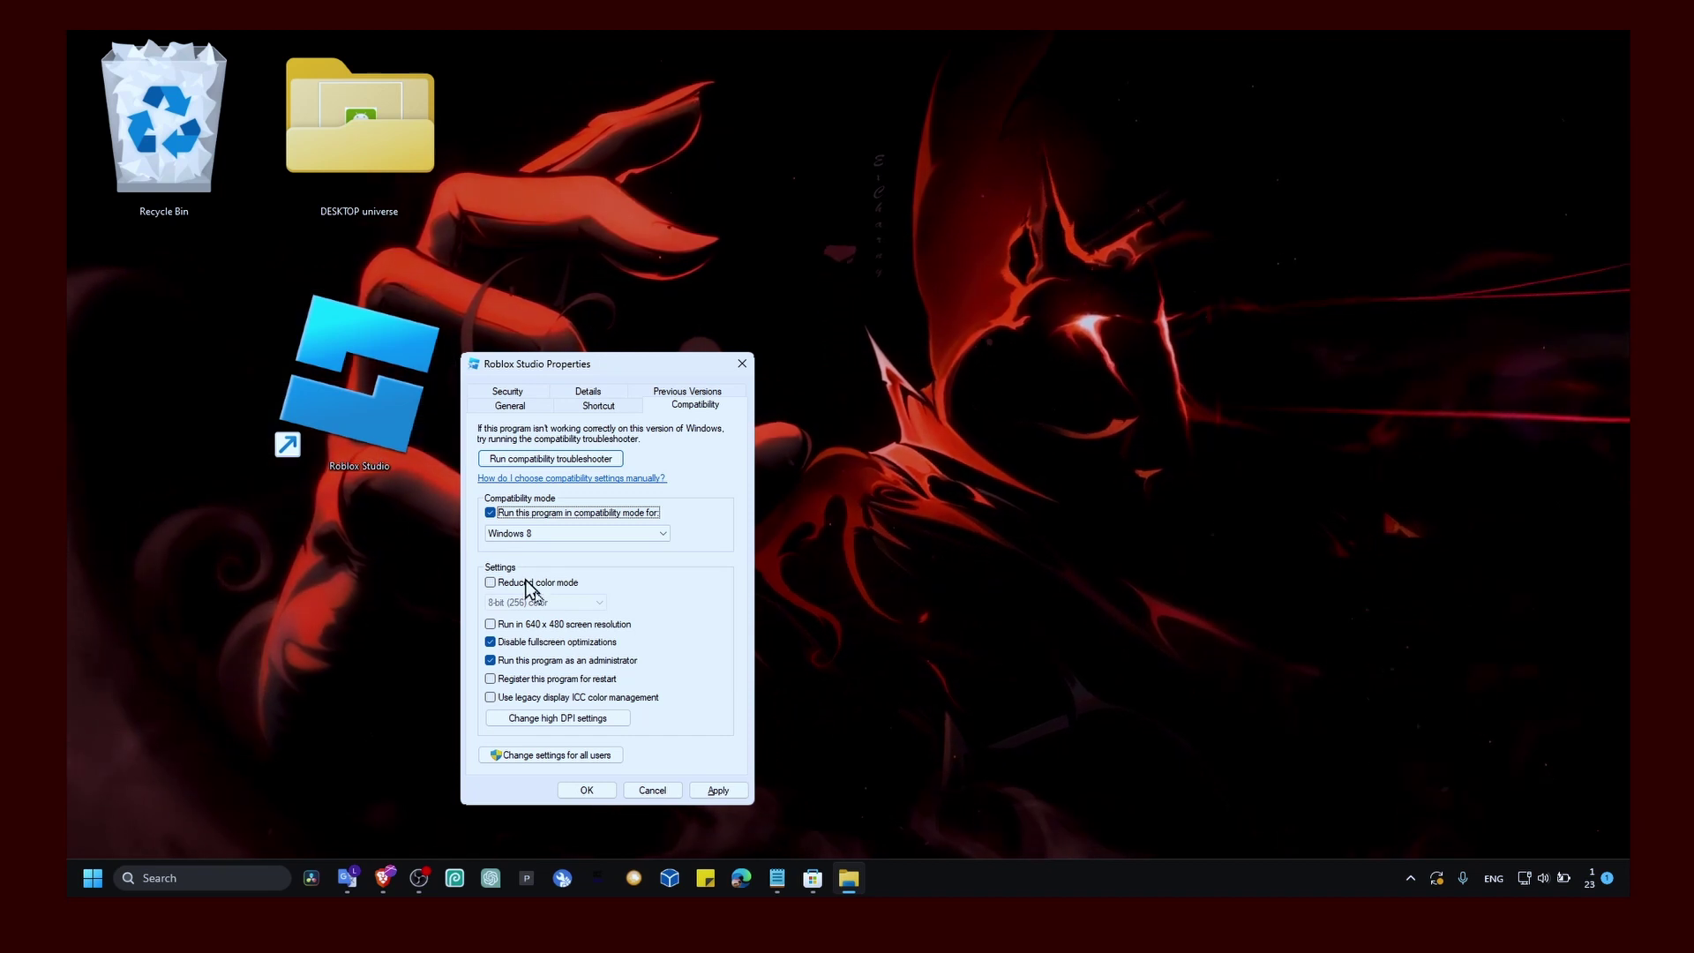
pyautogui.click(710, 789)
pyautogui.click(609, 791)
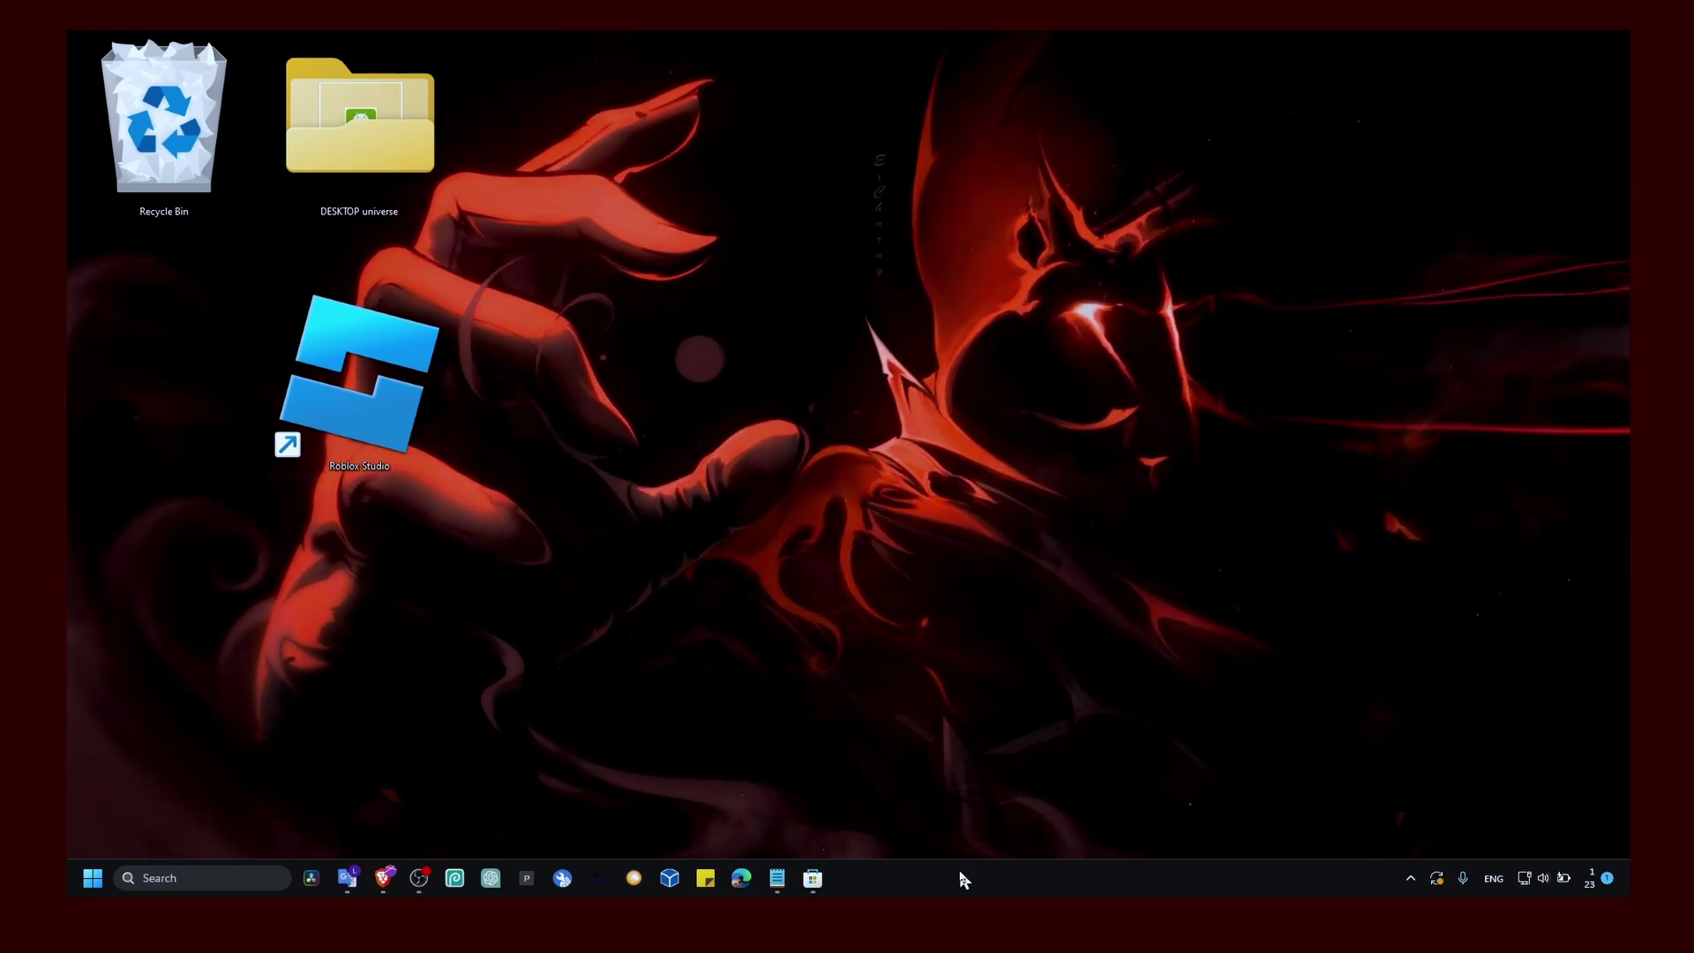
# Run sfc /scannow in an administrator Command Prompt
pyautogui.press('super+s')
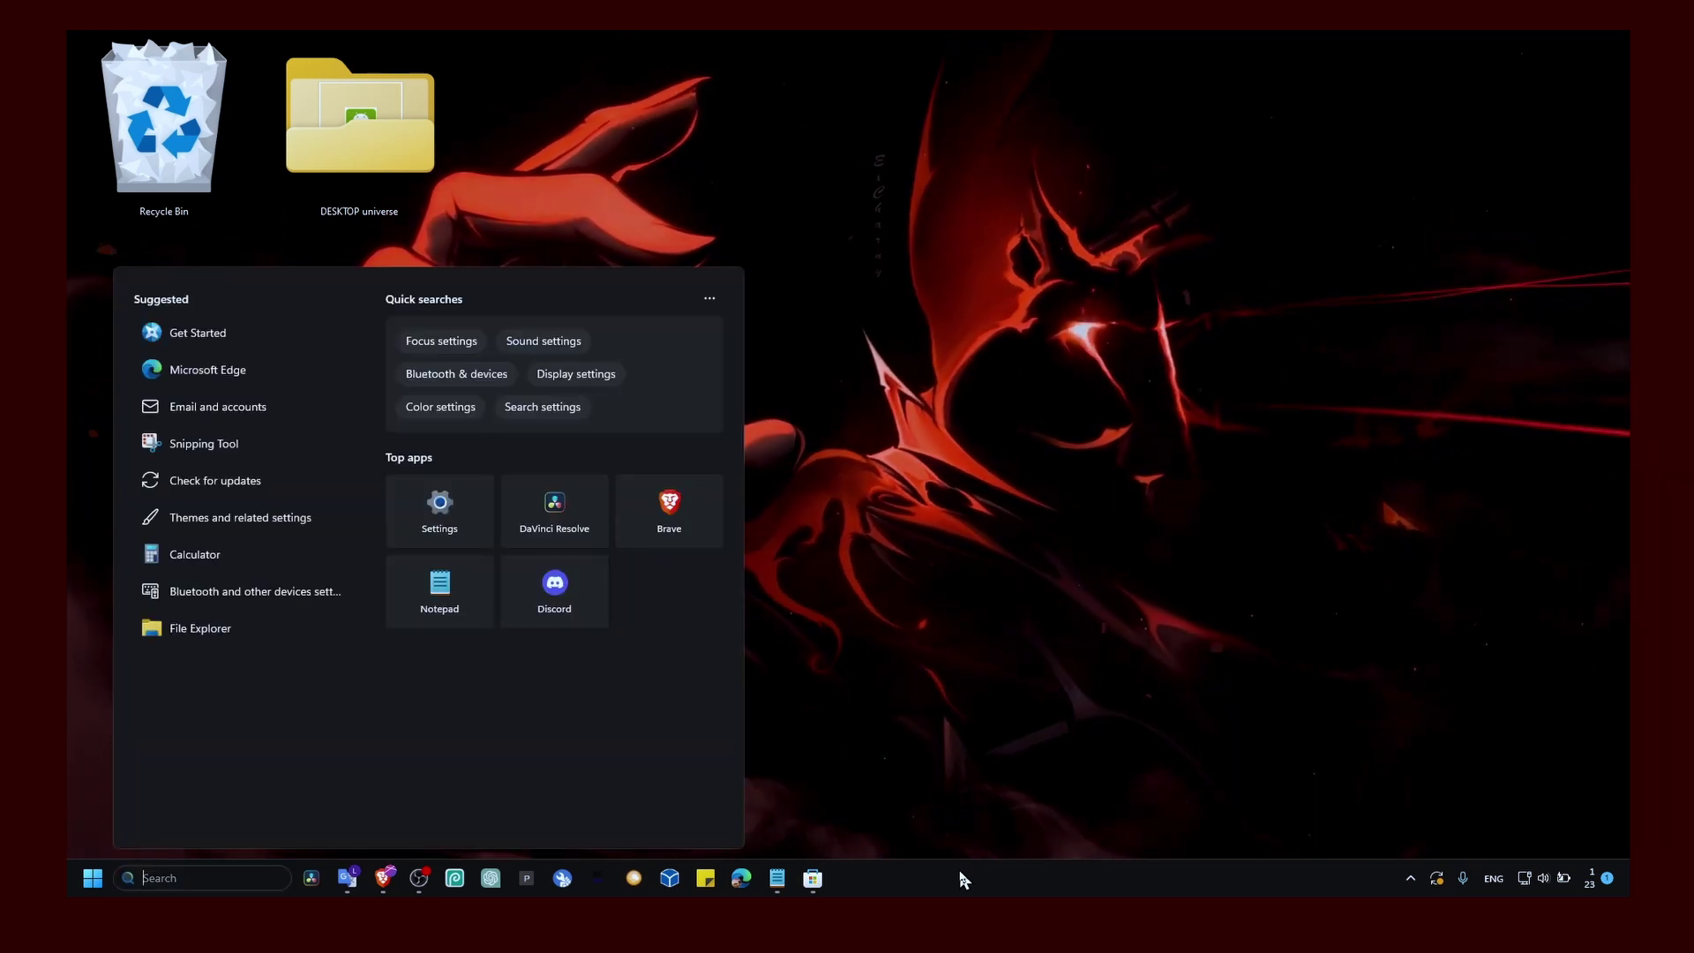
pyautogui.write('command Prompt')
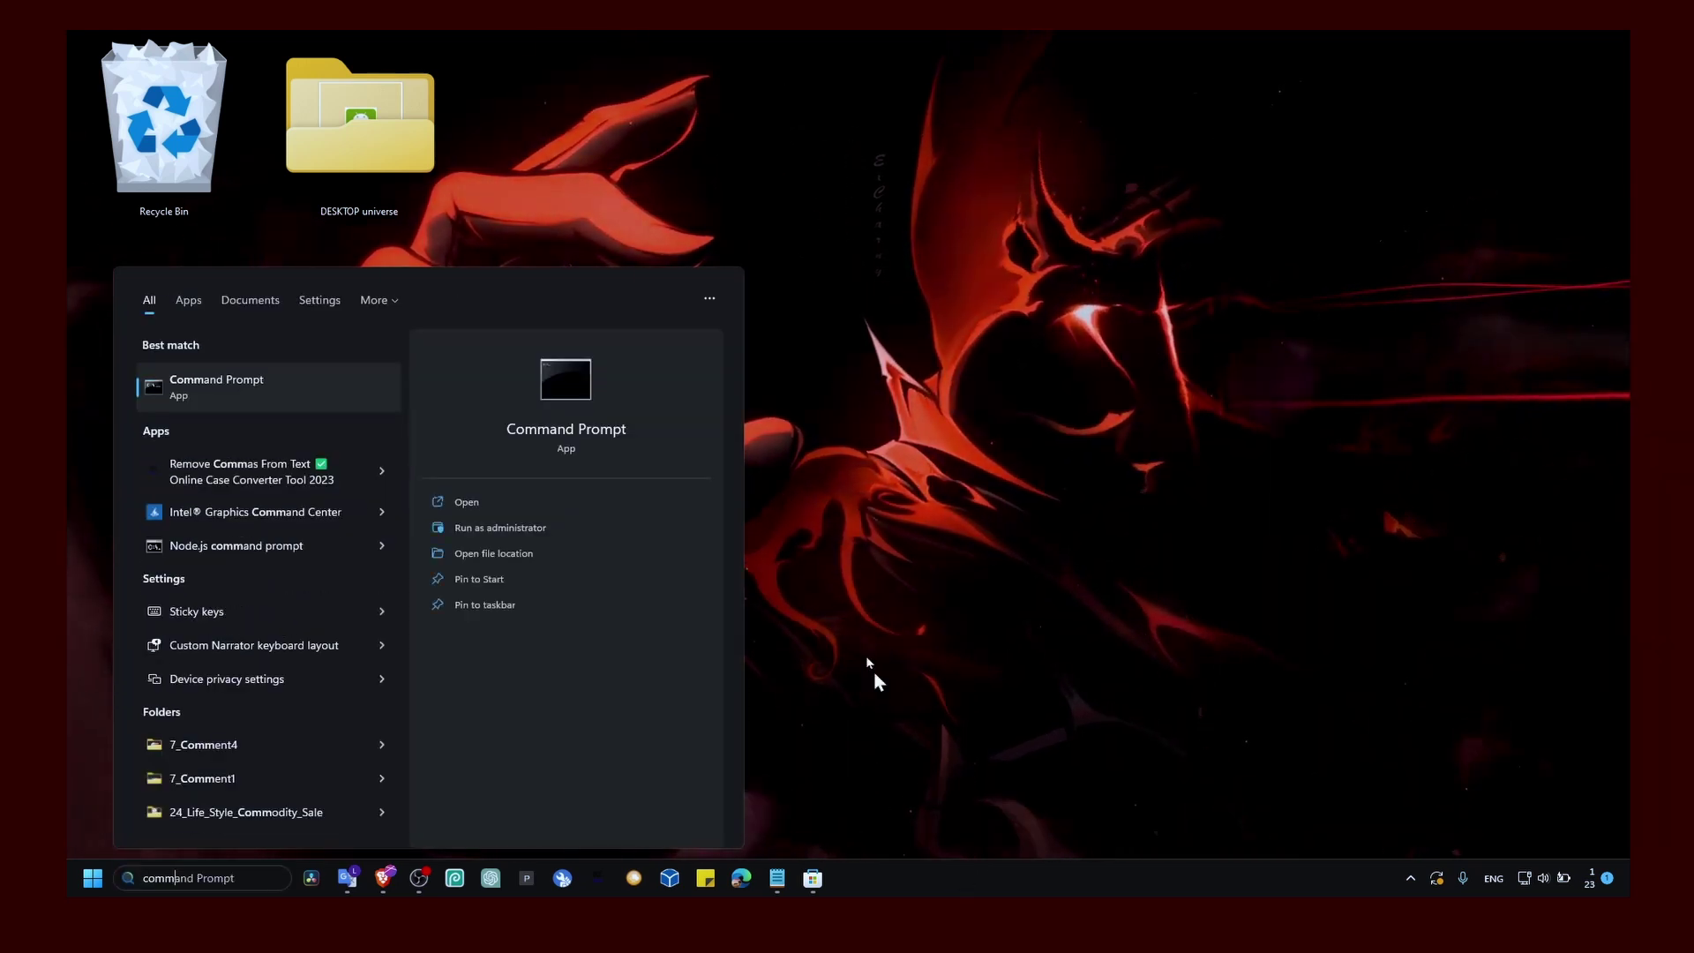
pyautogui.rightClick(309, 392)
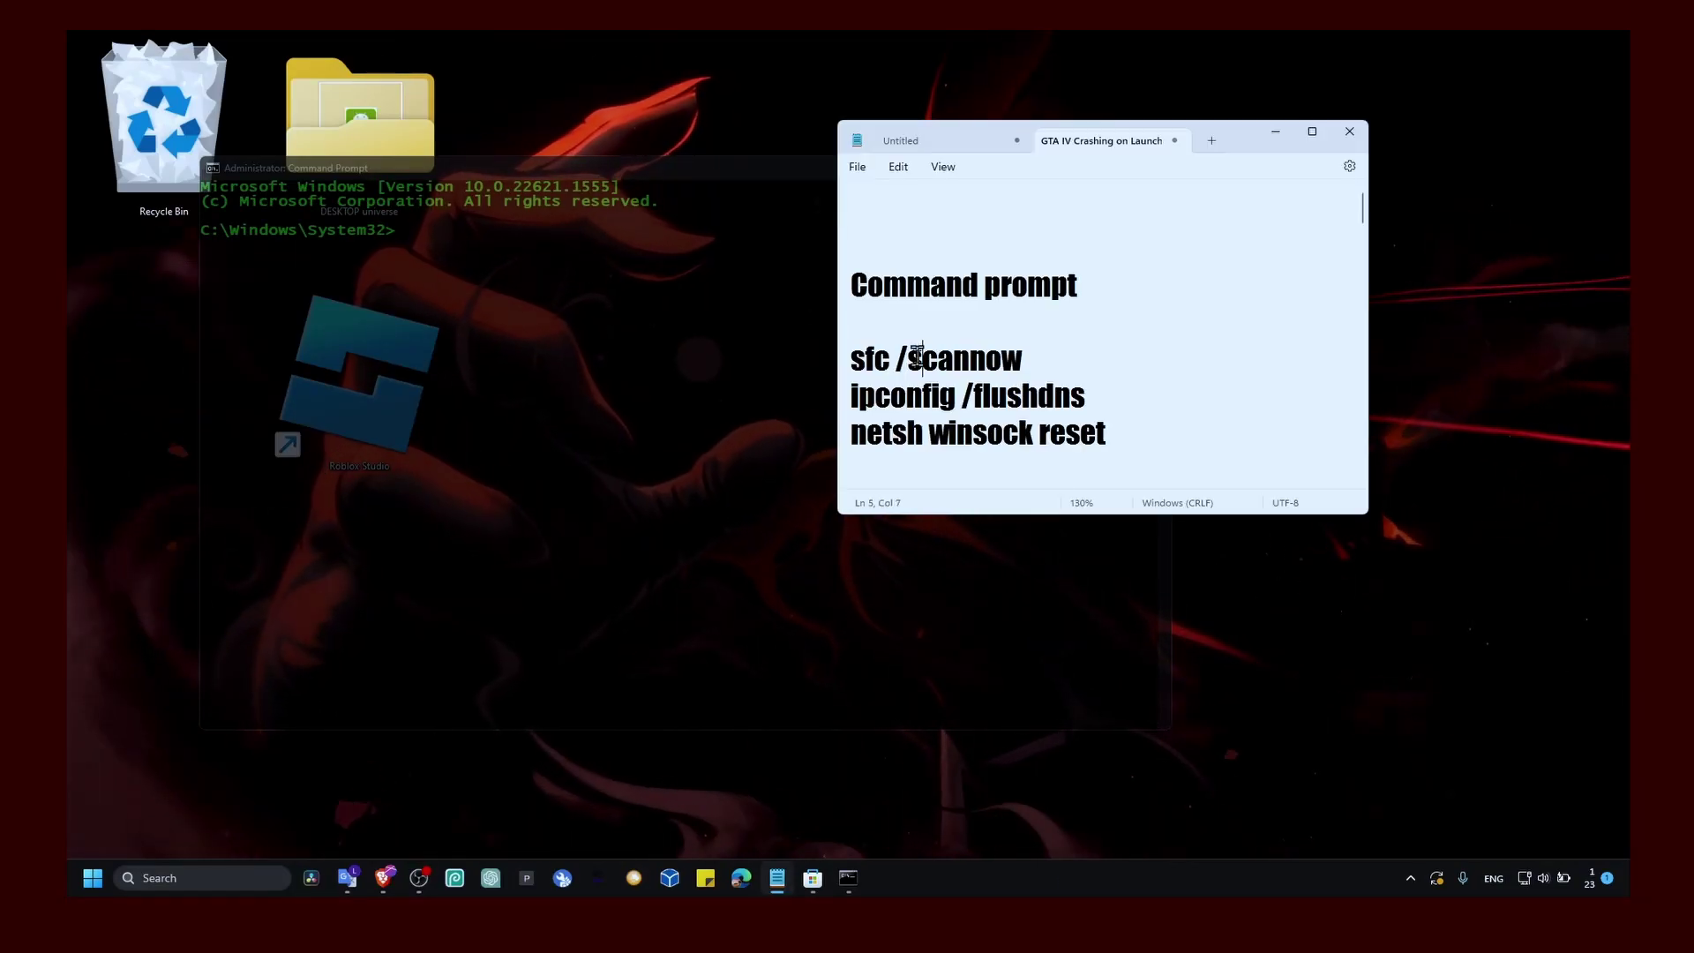
pyautogui.tripleClick(918, 357)
pyautogui.hotkey('ctrl', 'c')
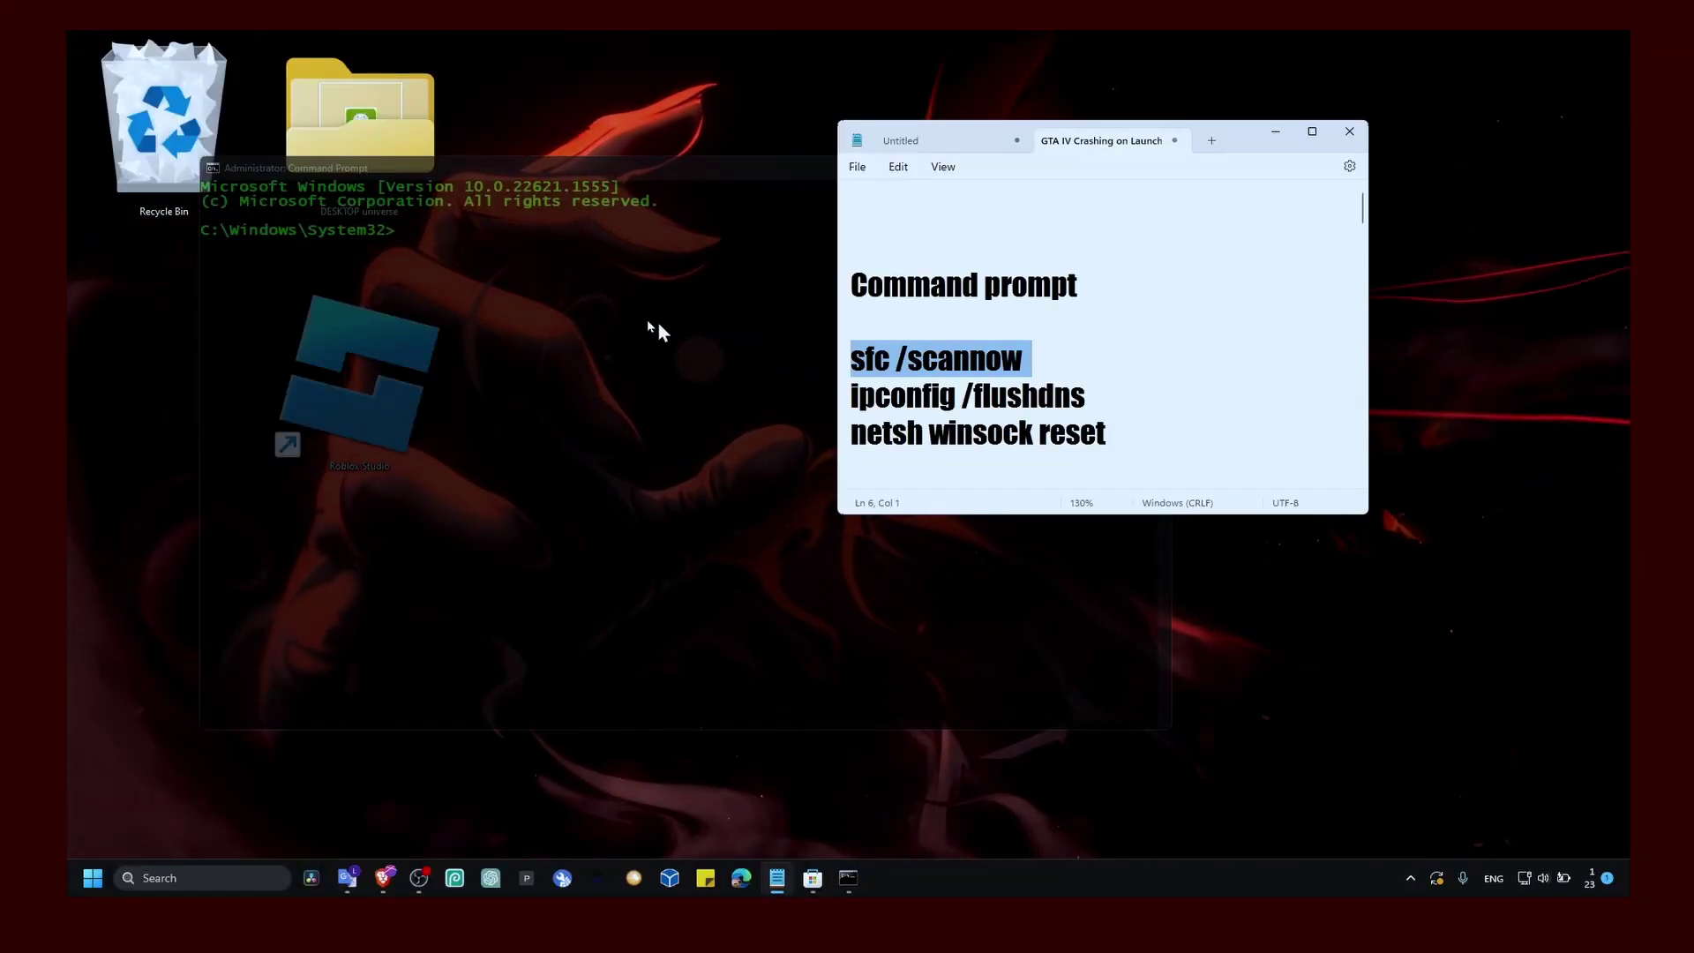
pyautogui.click(433, 250)
pyautogui.hotkey('ctrl', 'v')
pyautogui.press('Return')
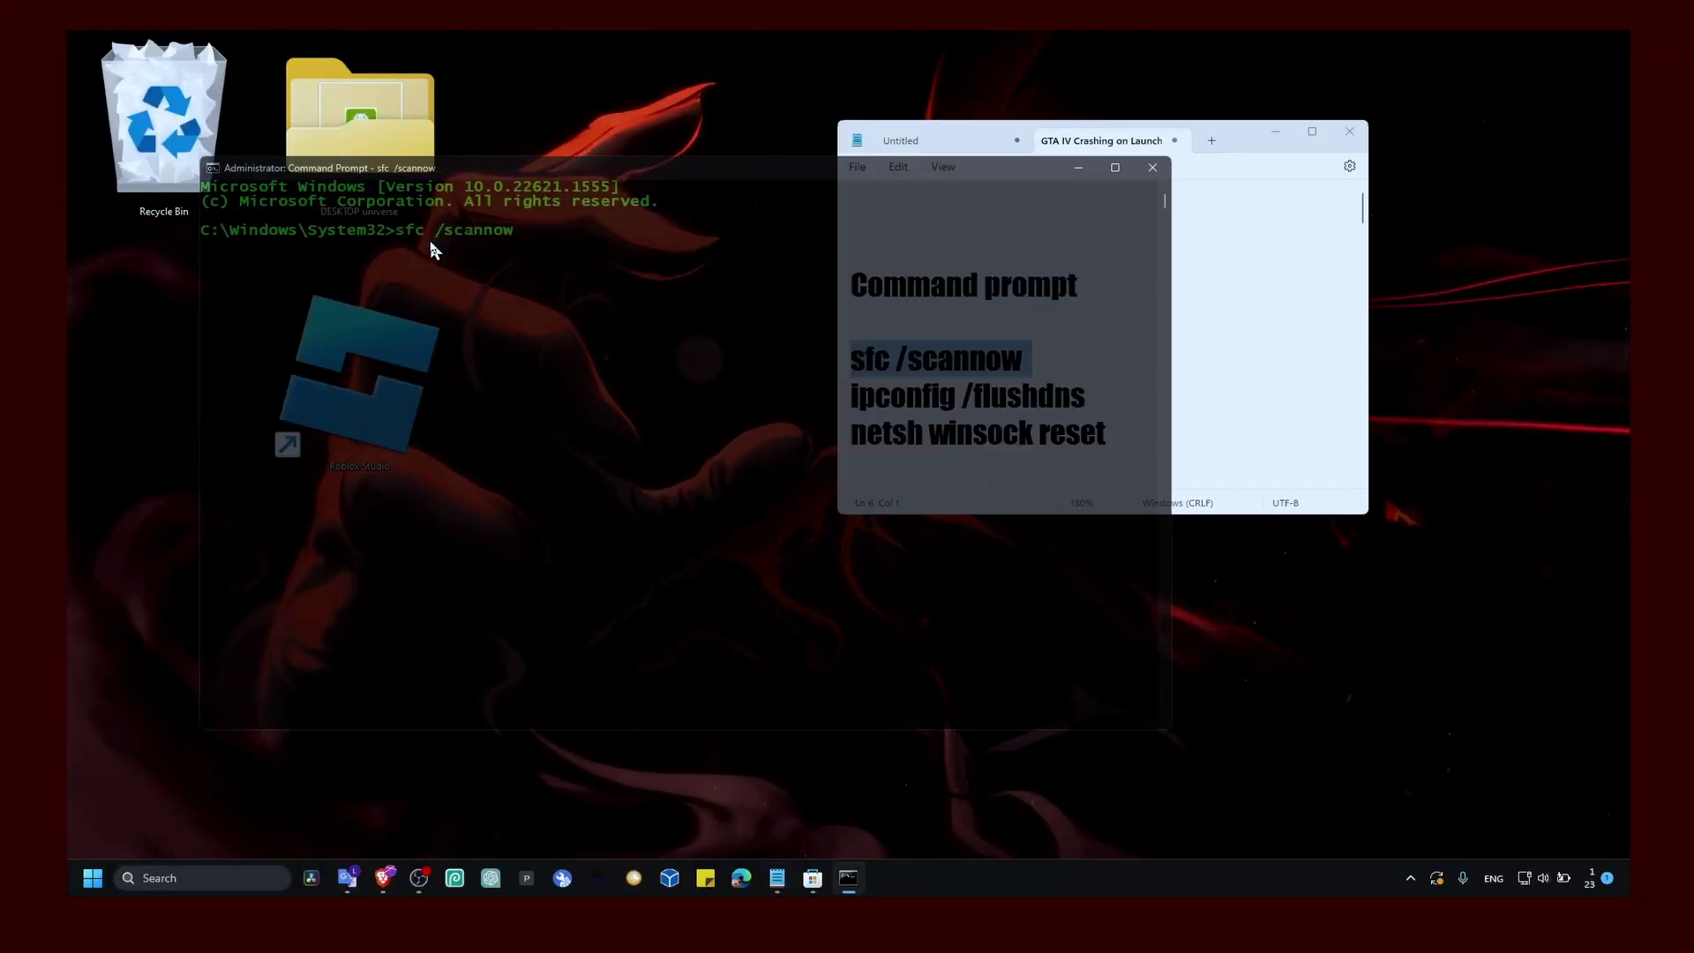
pyautogui.press('Return')
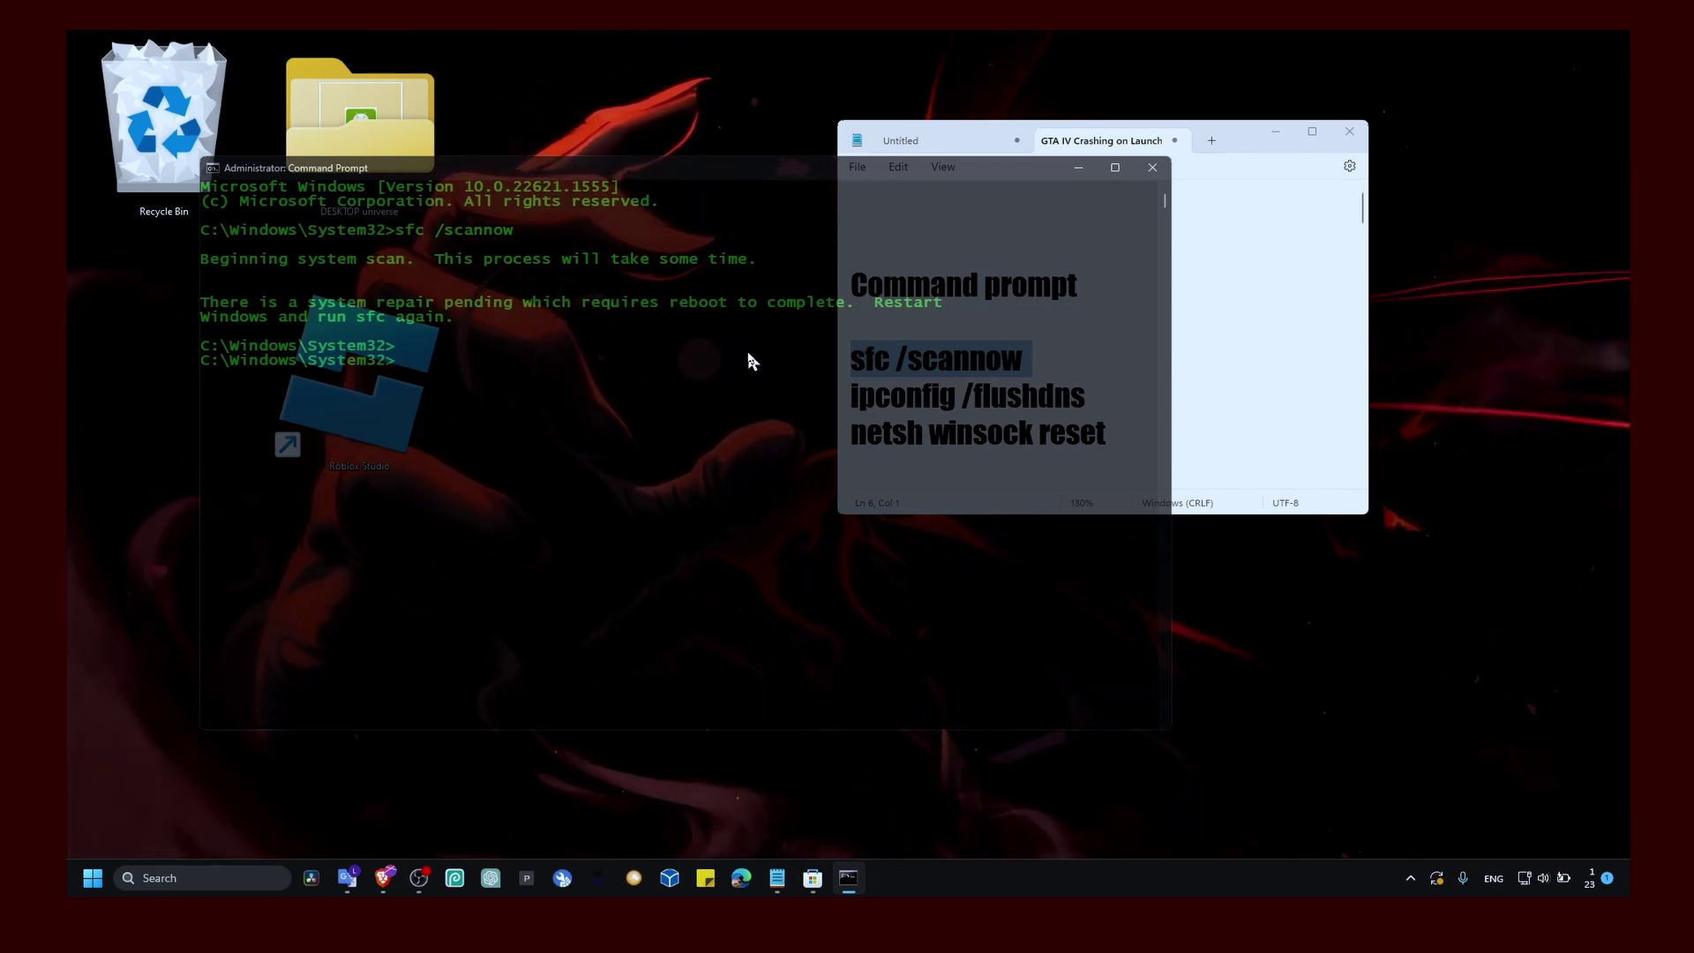
# Flush the DNS cache with ipconfig /flushdns
pyautogui.click(1211, 375)
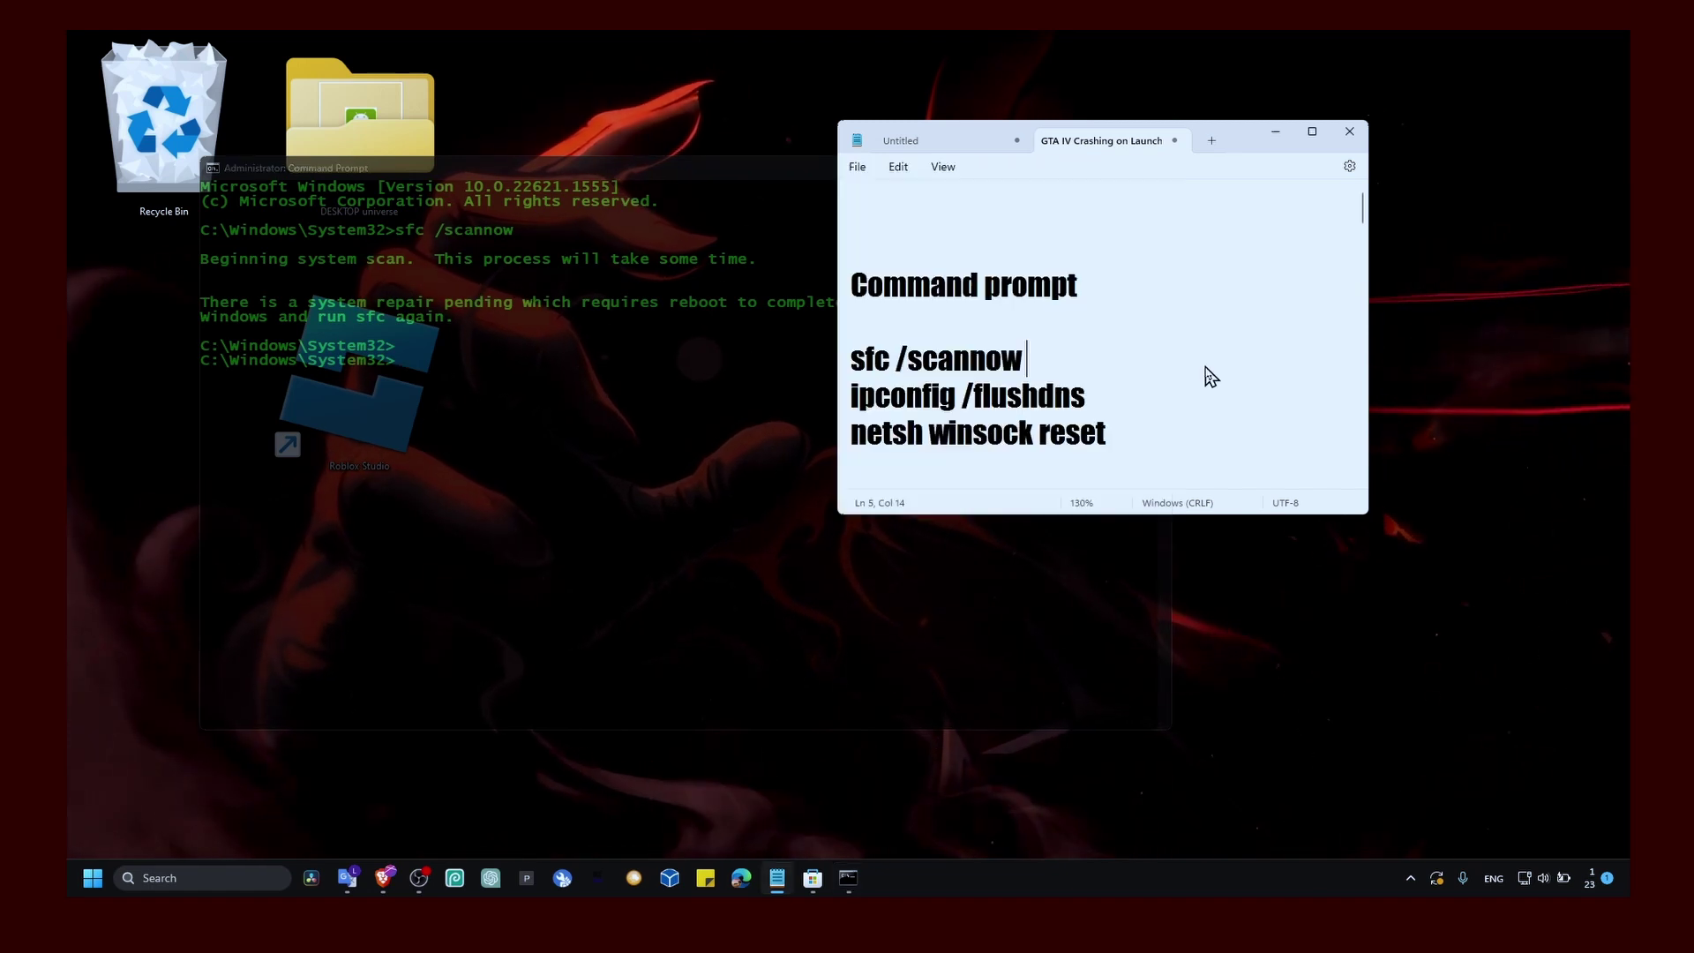
pyautogui.tripleClick(1026, 395)
pyautogui.hotkey('ctrl', 'c')
pyautogui.click(597, 359)
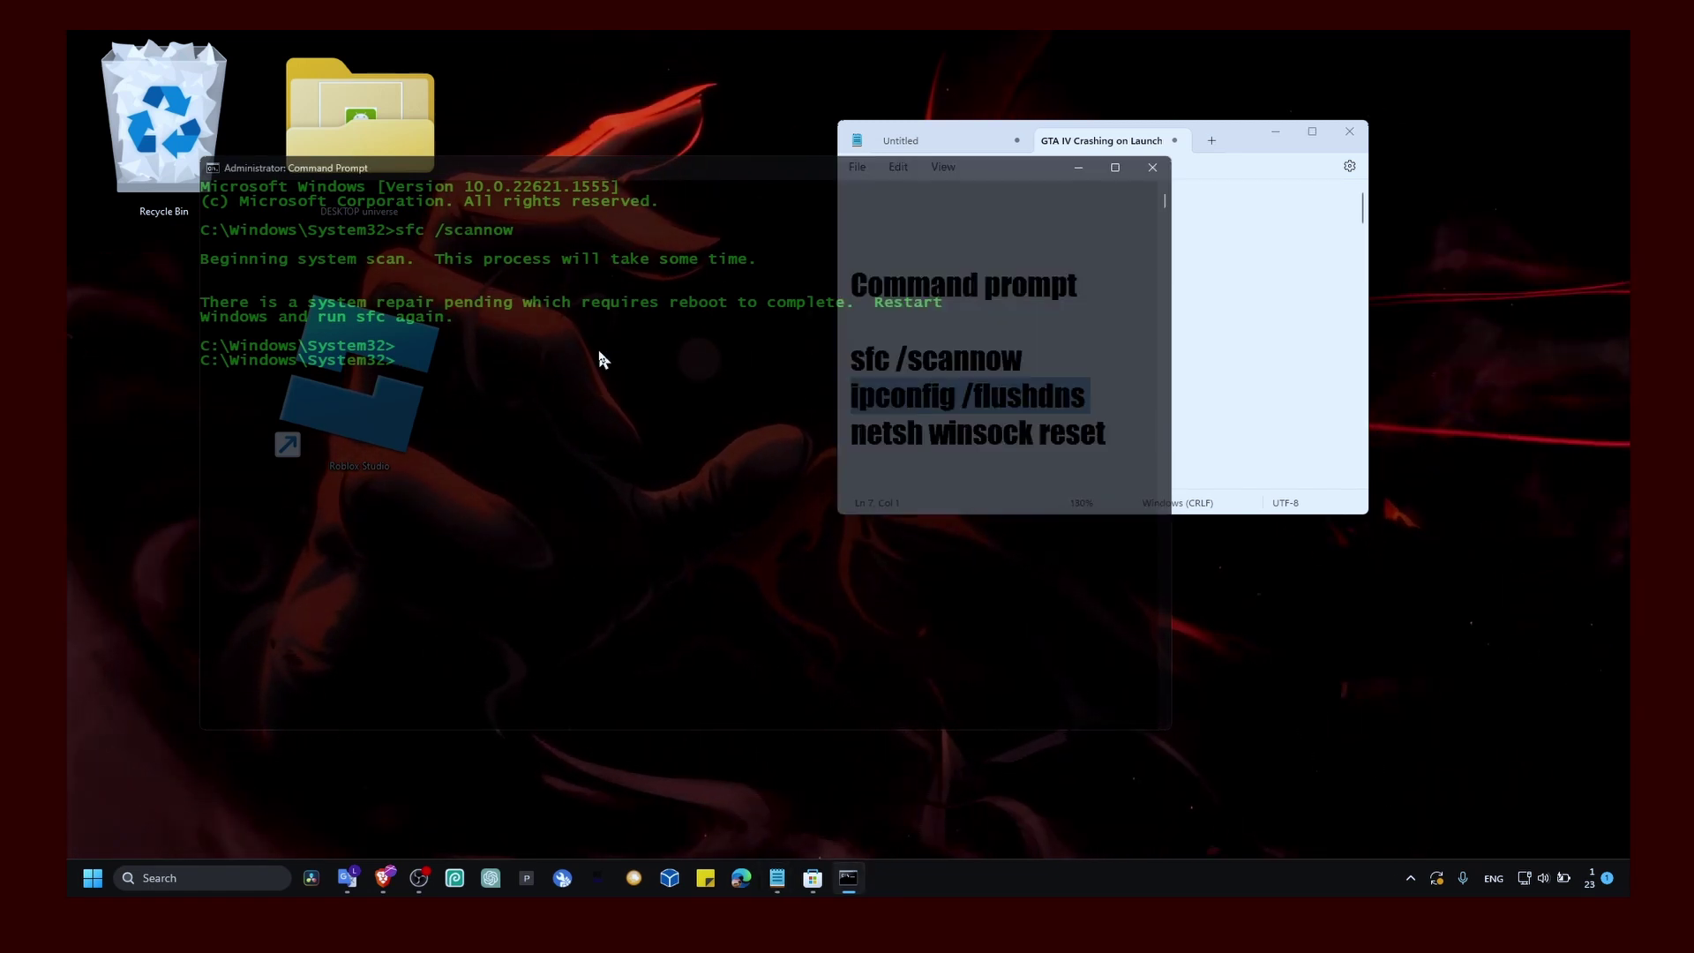
pyautogui.hotkey('ctrl', 'v')
# Reset the Winsock catalog with netsh winsock reset, then hide the notes
pyautogui.click(967, 379)
pyautogui.tripleClick(1014, 433)
pyautogui.hotkey('ctrl', 'c')
pyautogui.click(588, 459)
pyautogui.hotkey('ctrl', 'v')
pyautogui.press('Return')
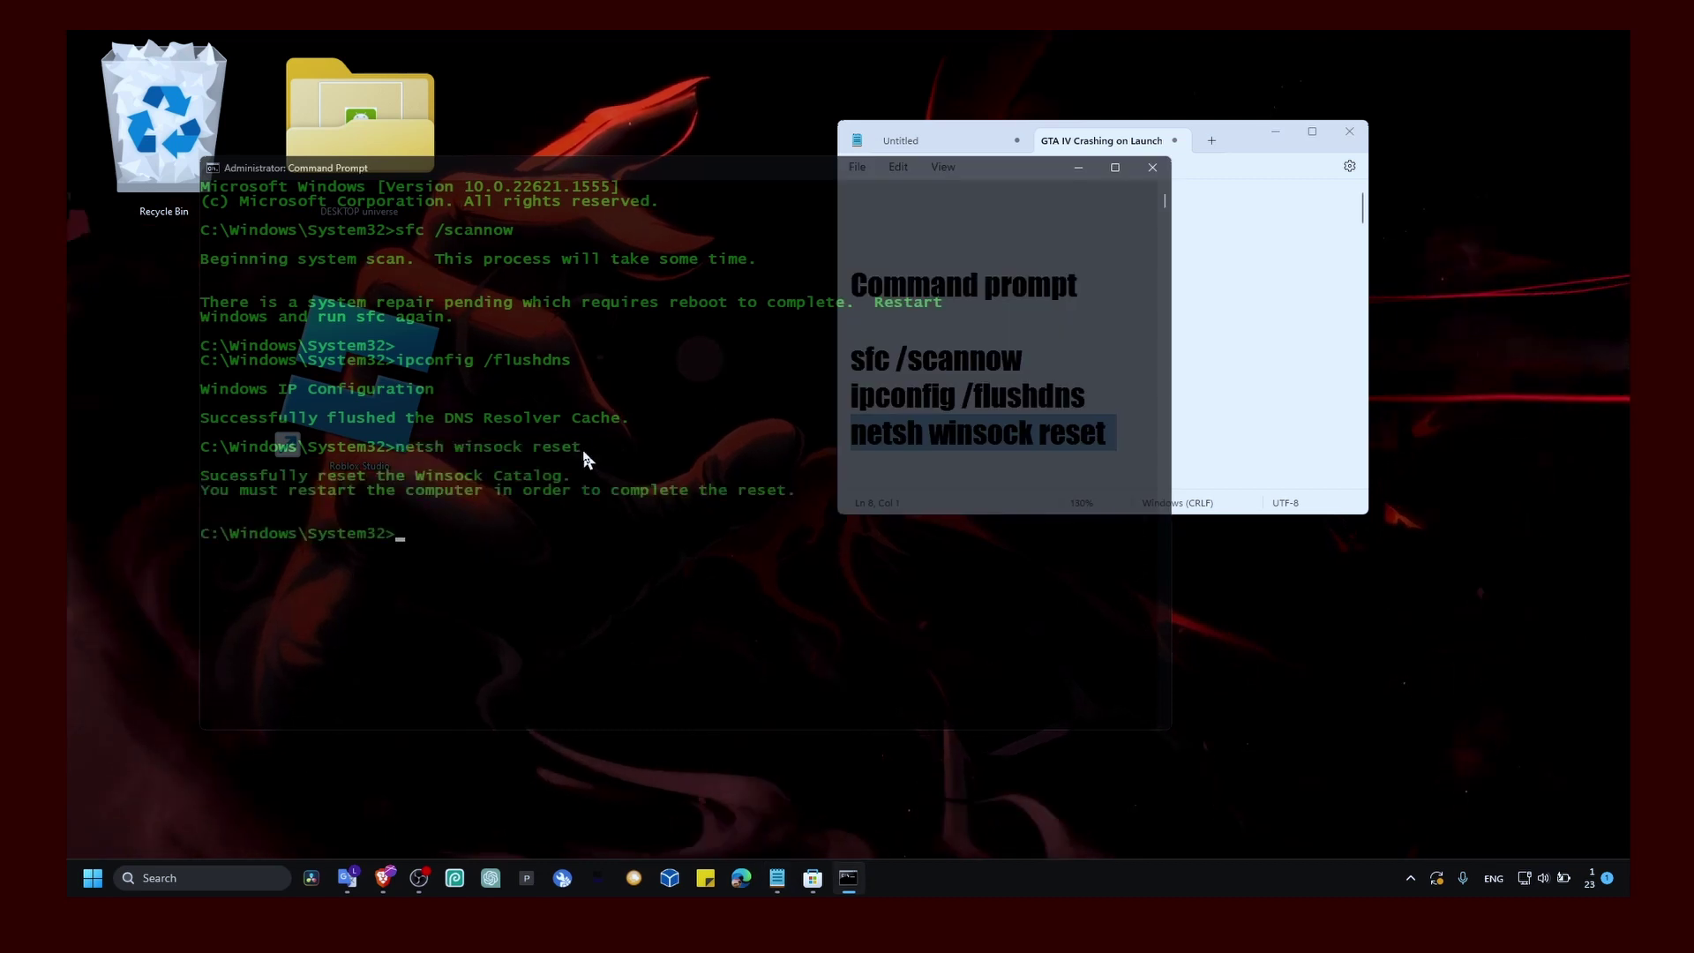
pyautogui.click(1191, 331)
pyautogui.click(1275, 131)
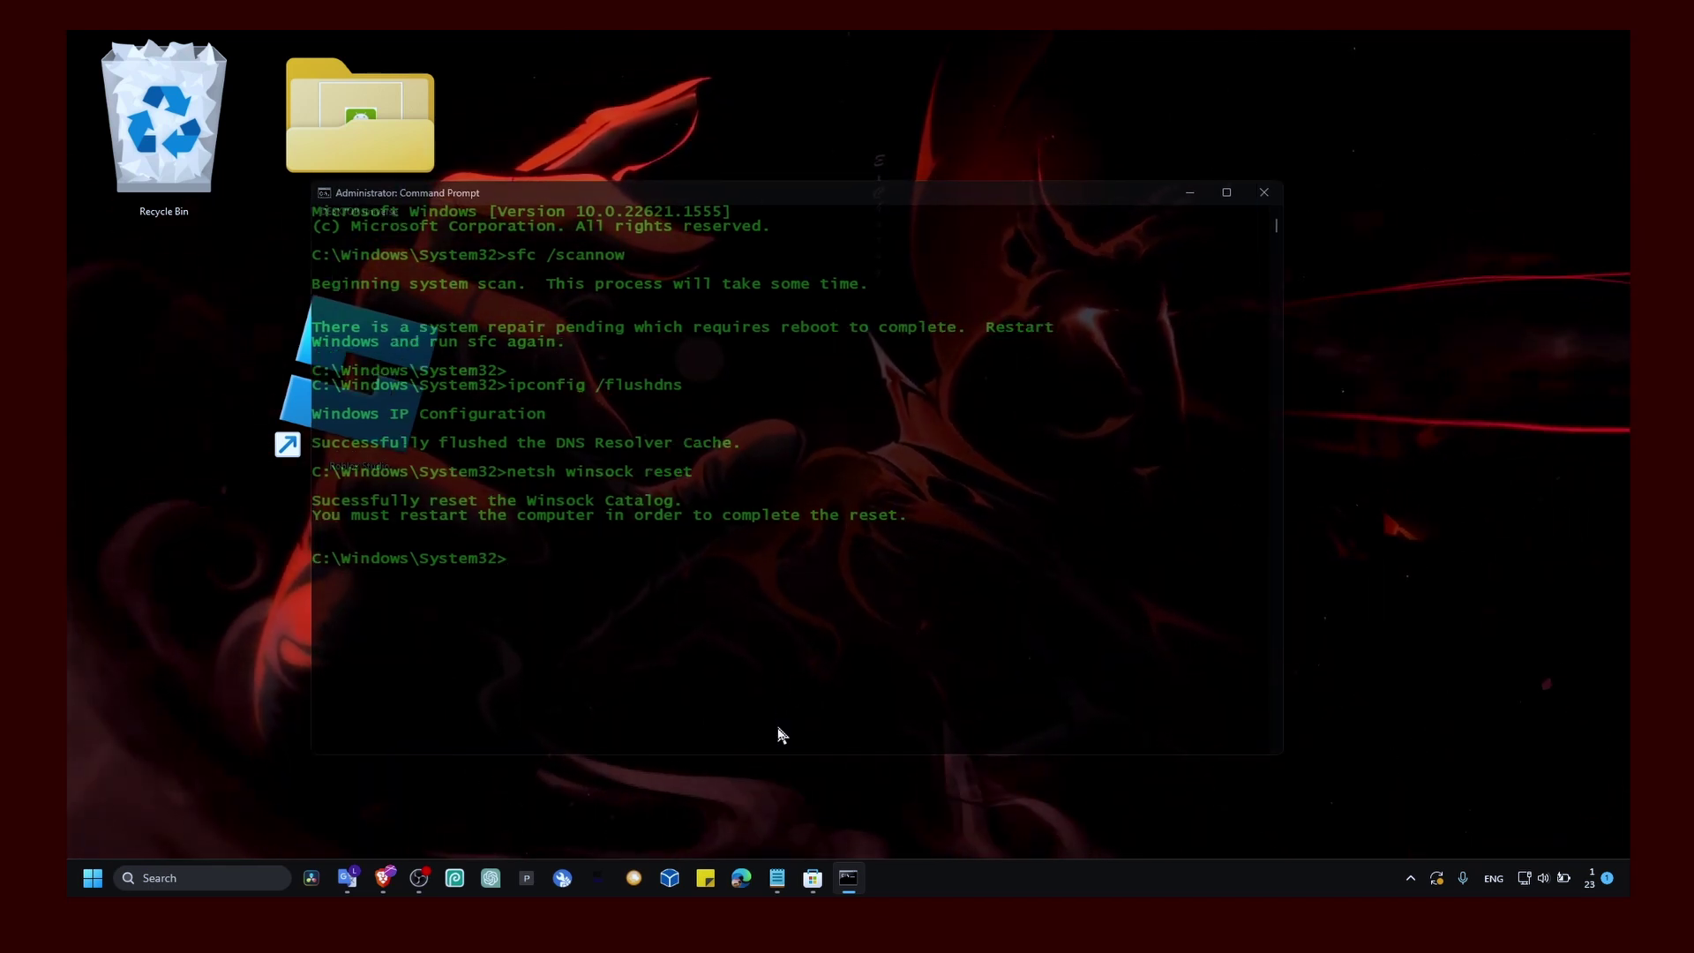
# Search Microsoft Store for 'roblox', confirm it shows Installed, and return to Home
pyautogui.click(813, 878)
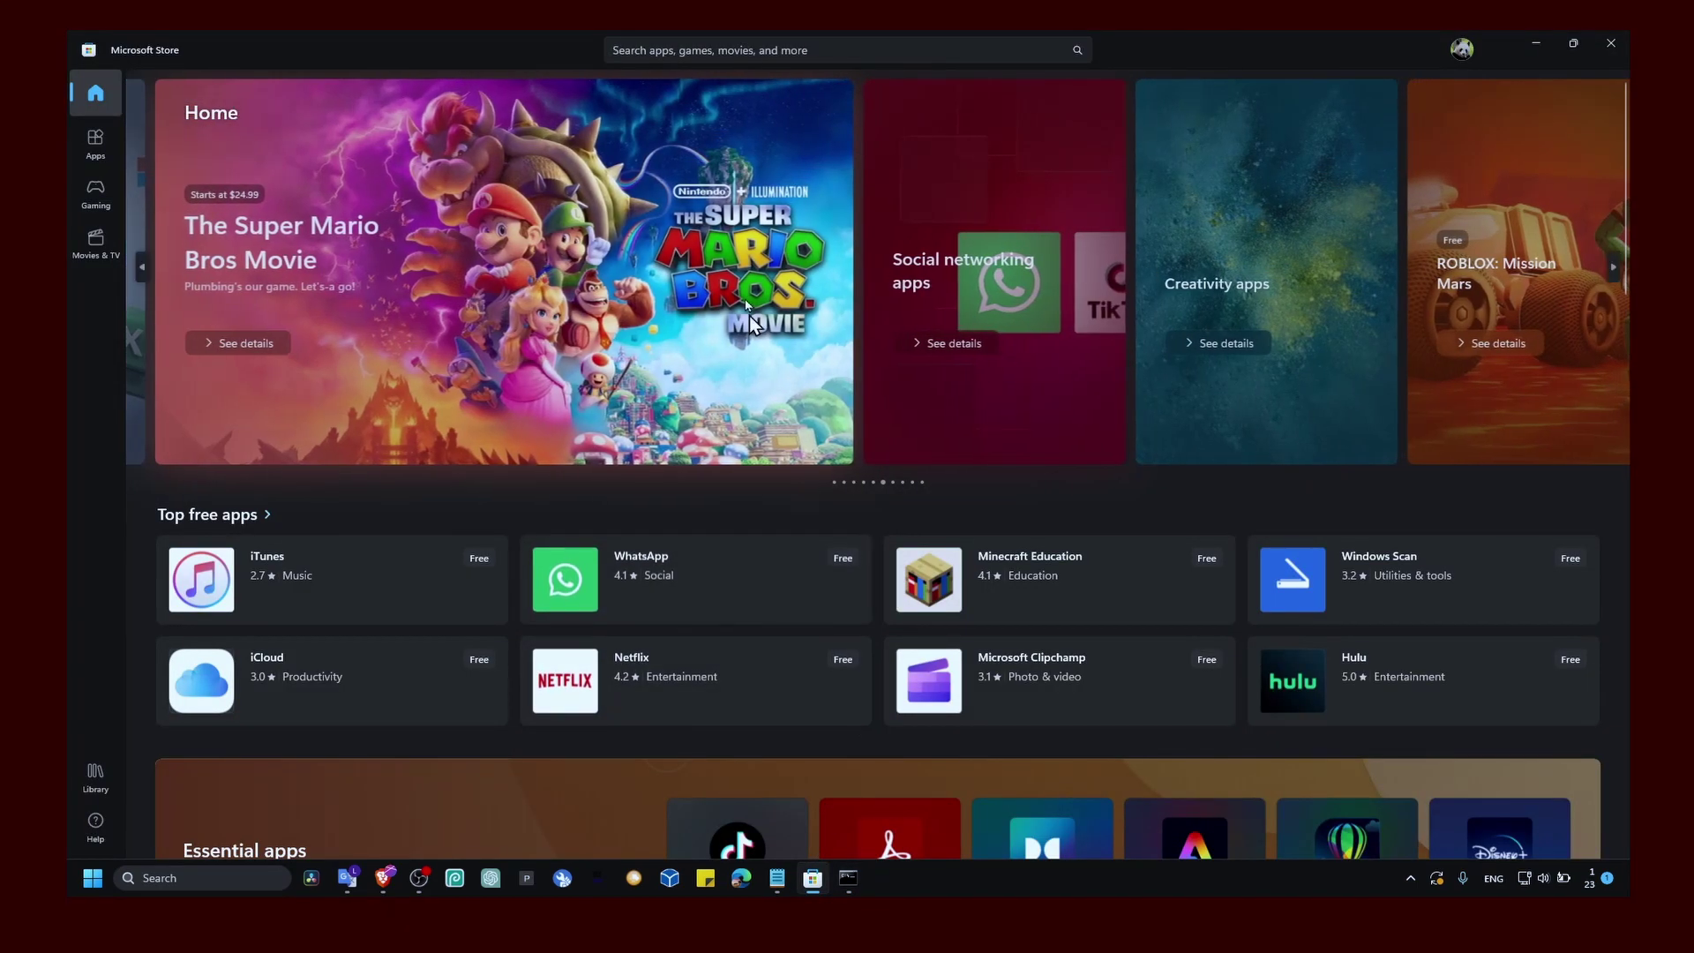
pyautogui.click(753, 59)
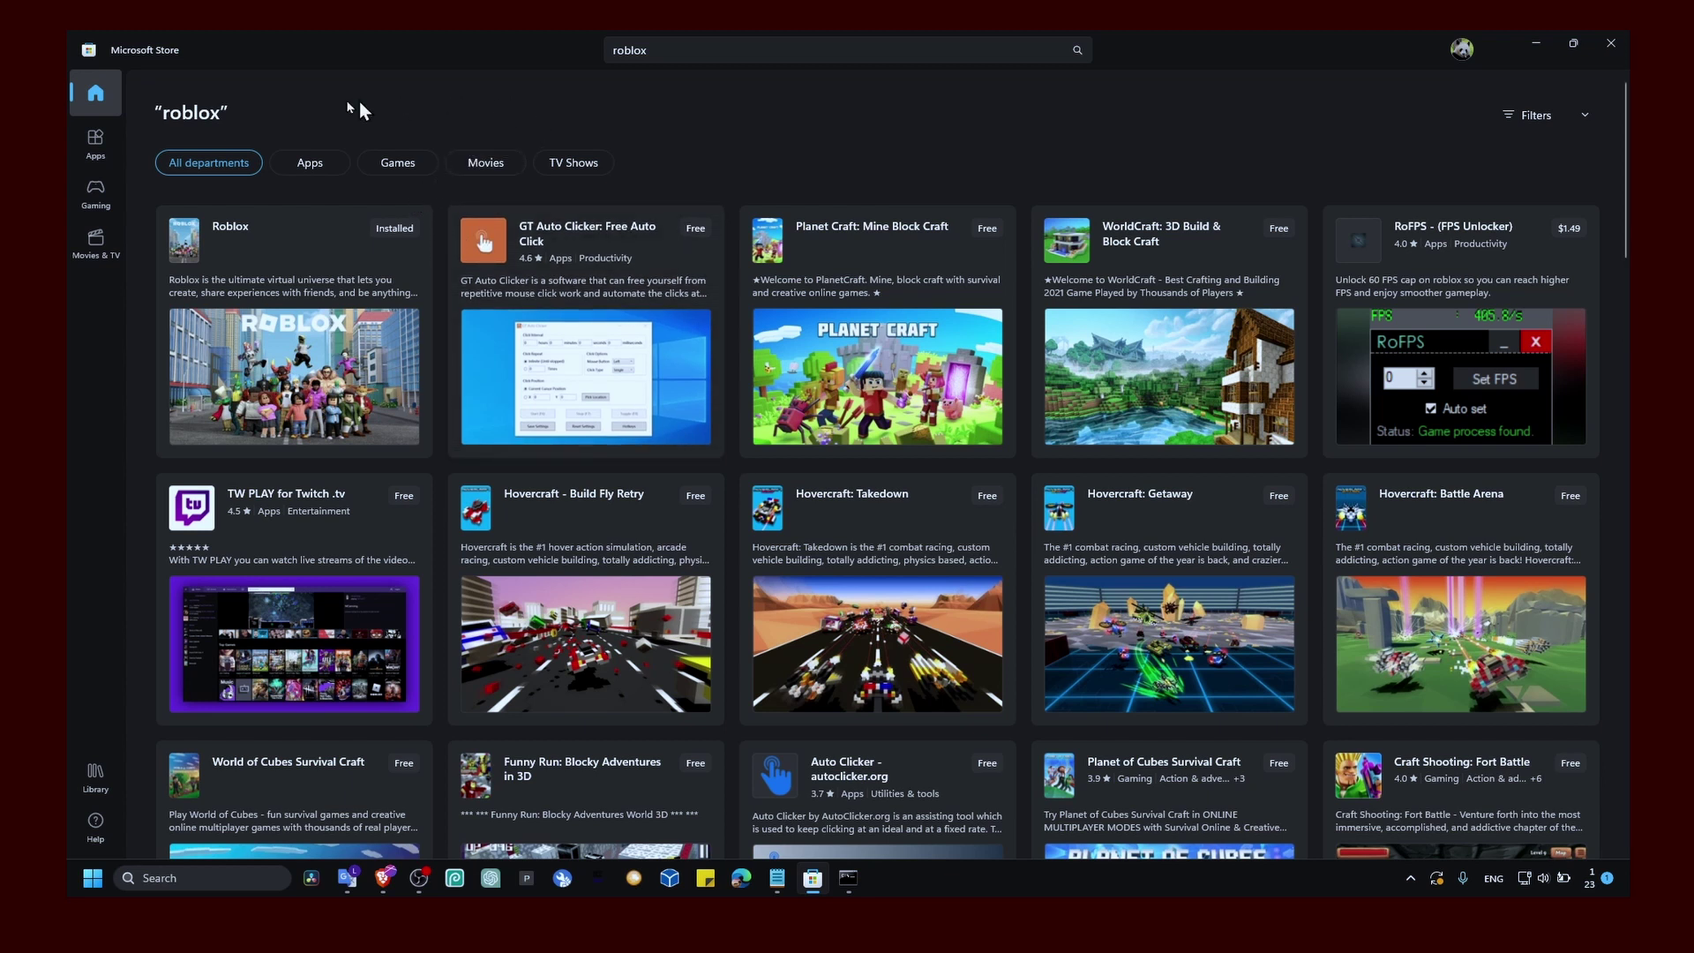
pyautogui.click(92, 97)
pyautogui.press('super+s')
pyautogui.write('roblox')
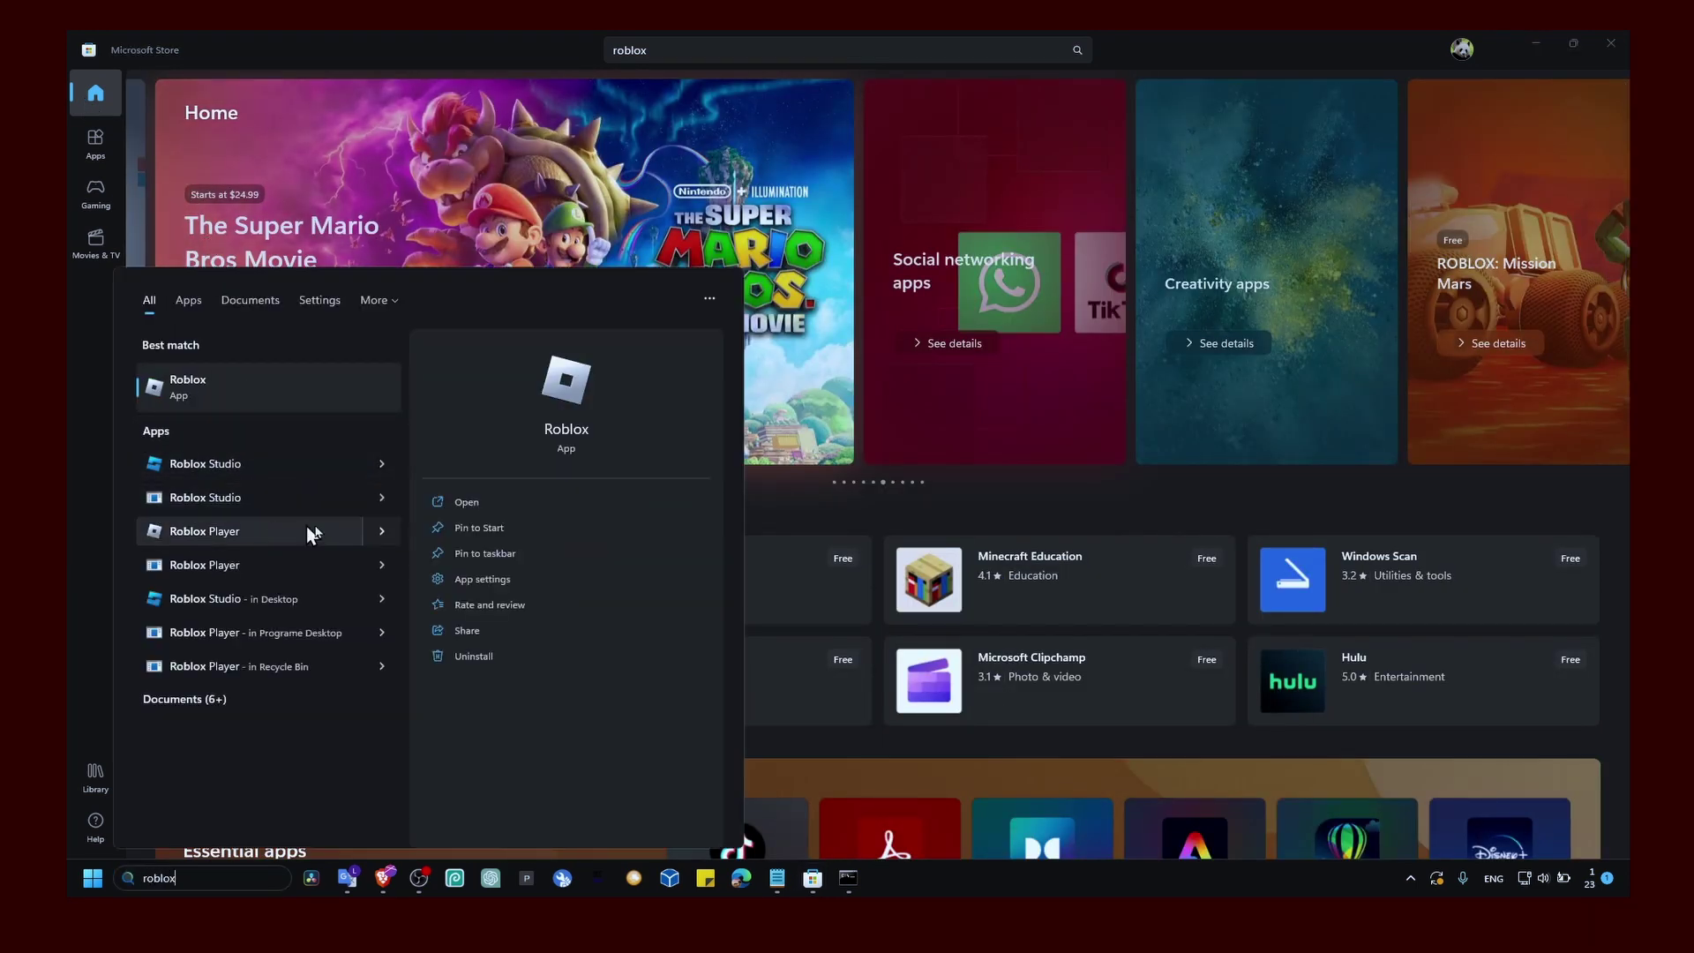
pyautogui.click(1068, 896)
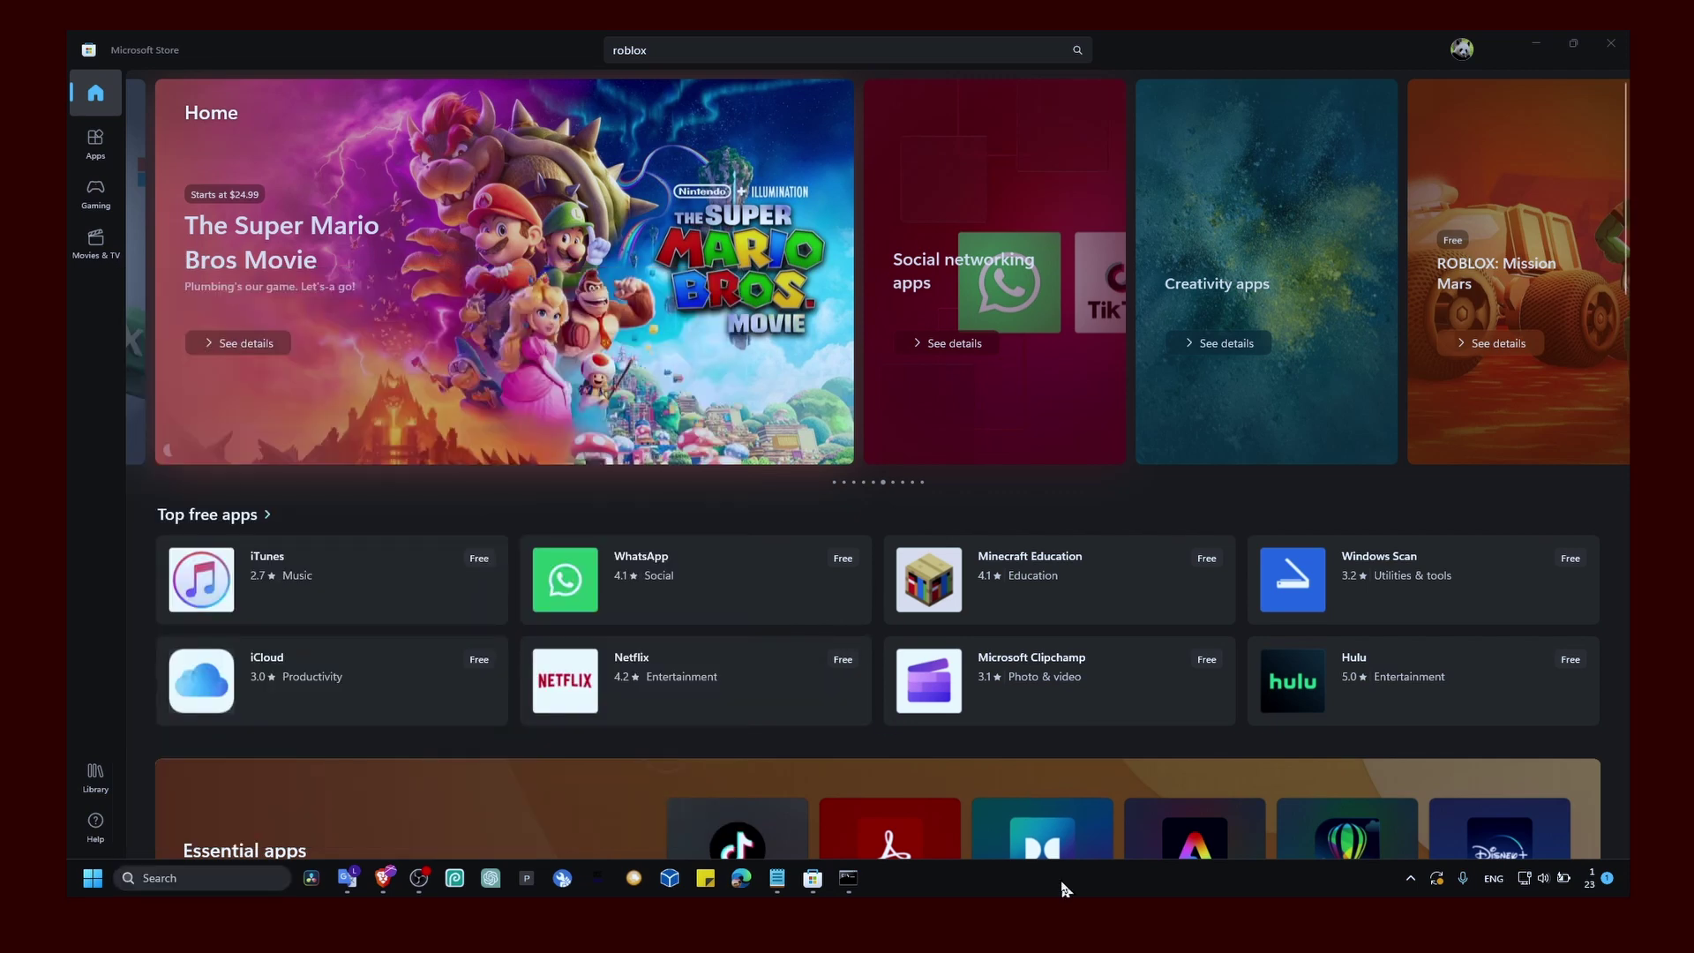
pyautogui.press('super+s')
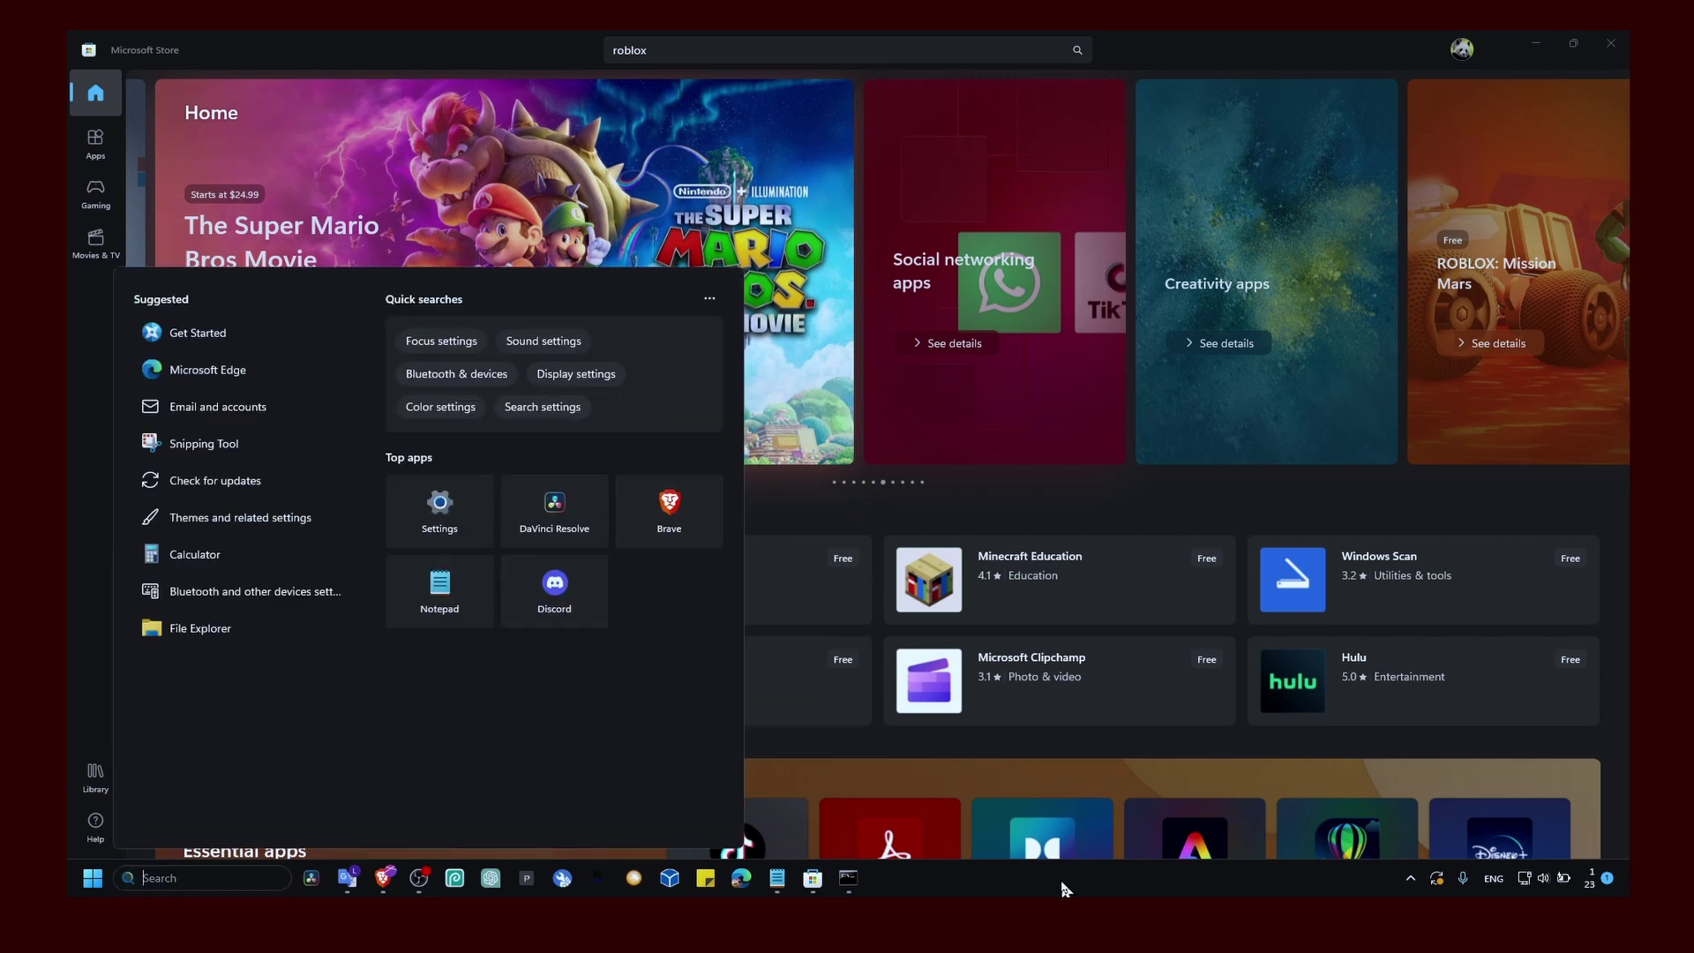
pyautogui.write('control')
pyautogui.press('Return')
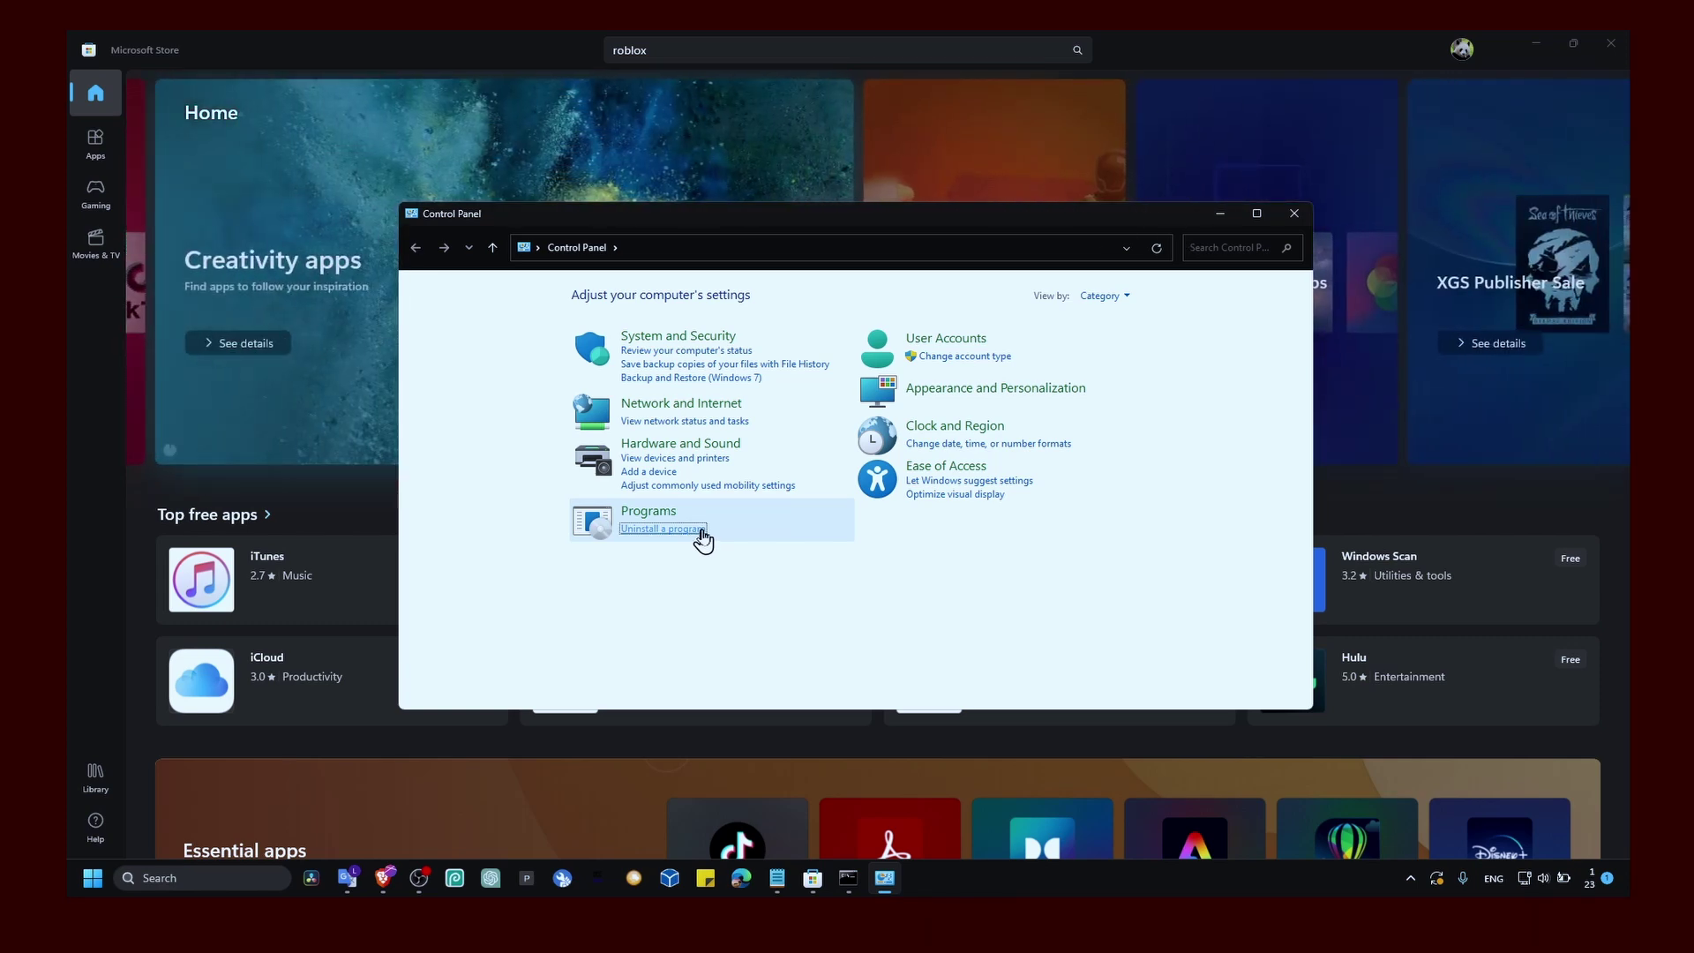
pyautogui.click(702, 530)
pyautogui.click(649, 451)
pyautogui.rightClick(634, 470)
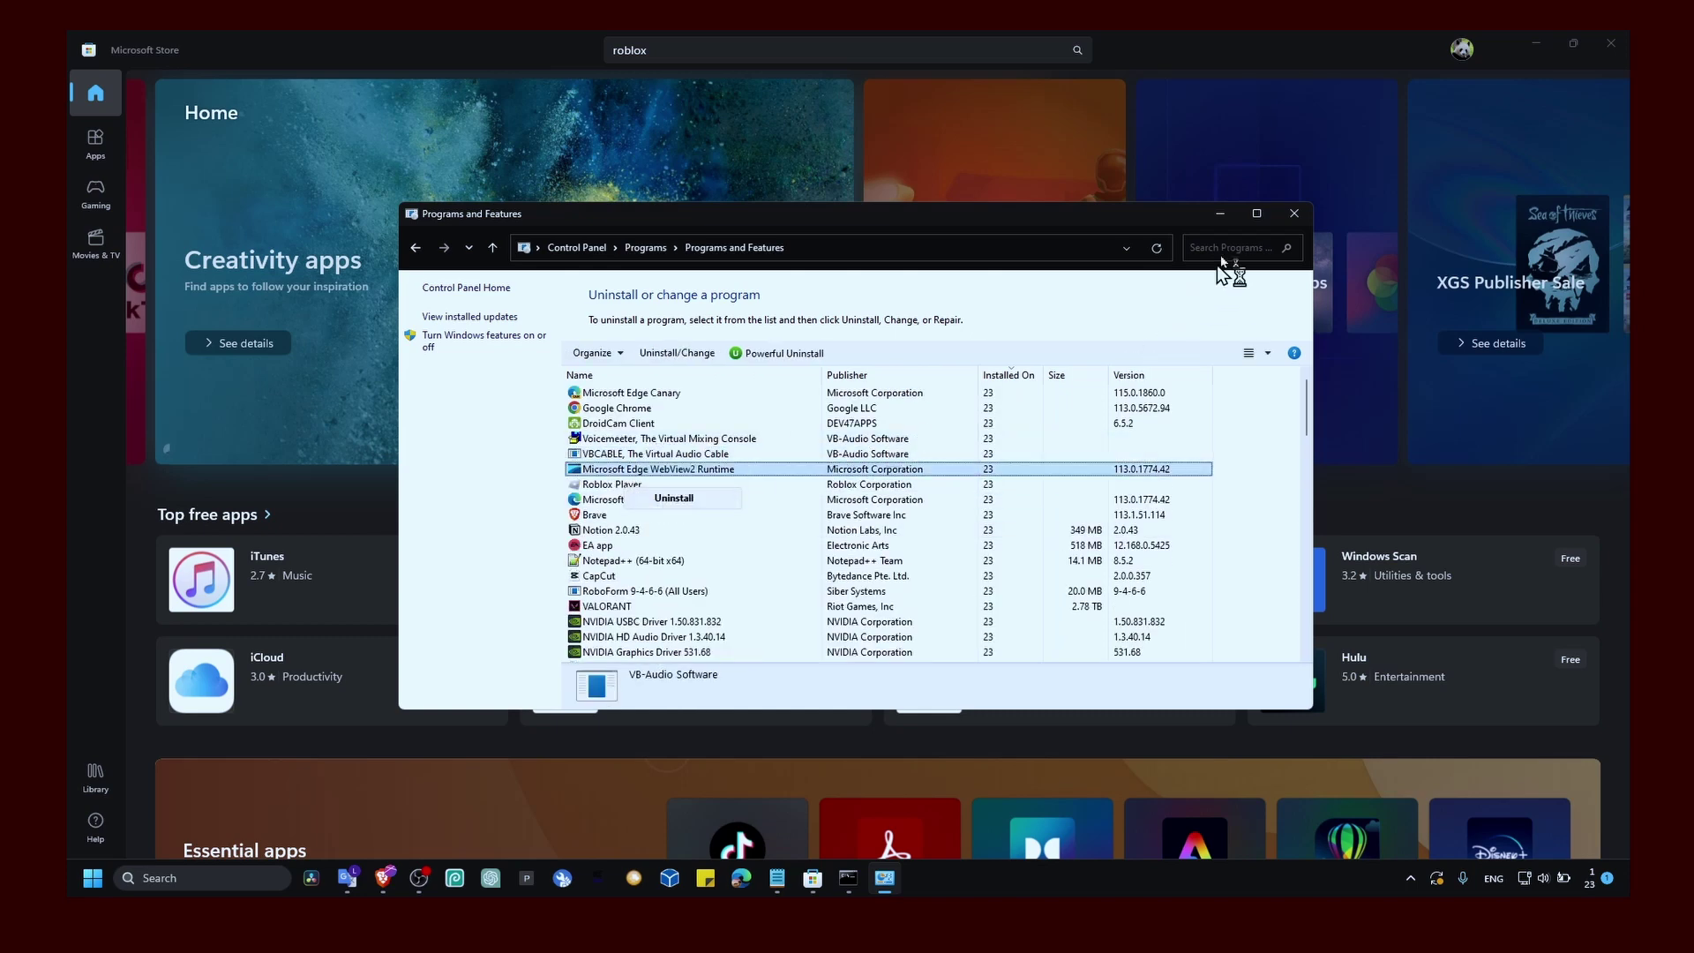
pyautogui.click(1295, 212)
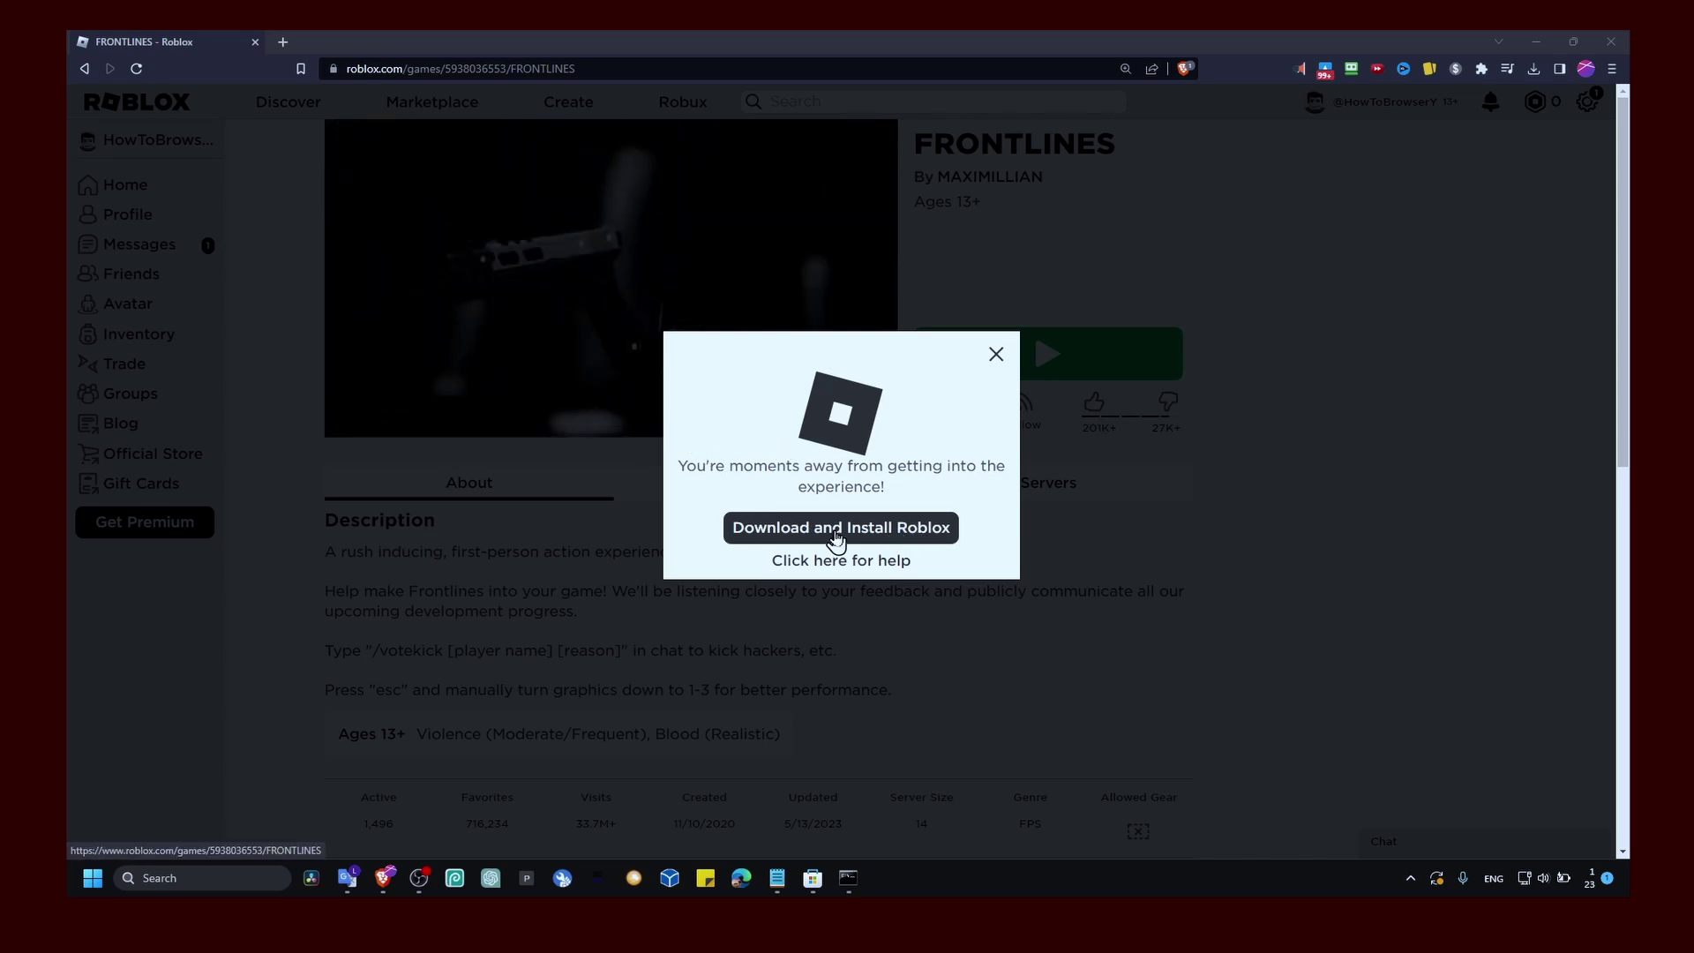
# Open the Windows Temp folder from the Run box
pyautogui.press('super+s')
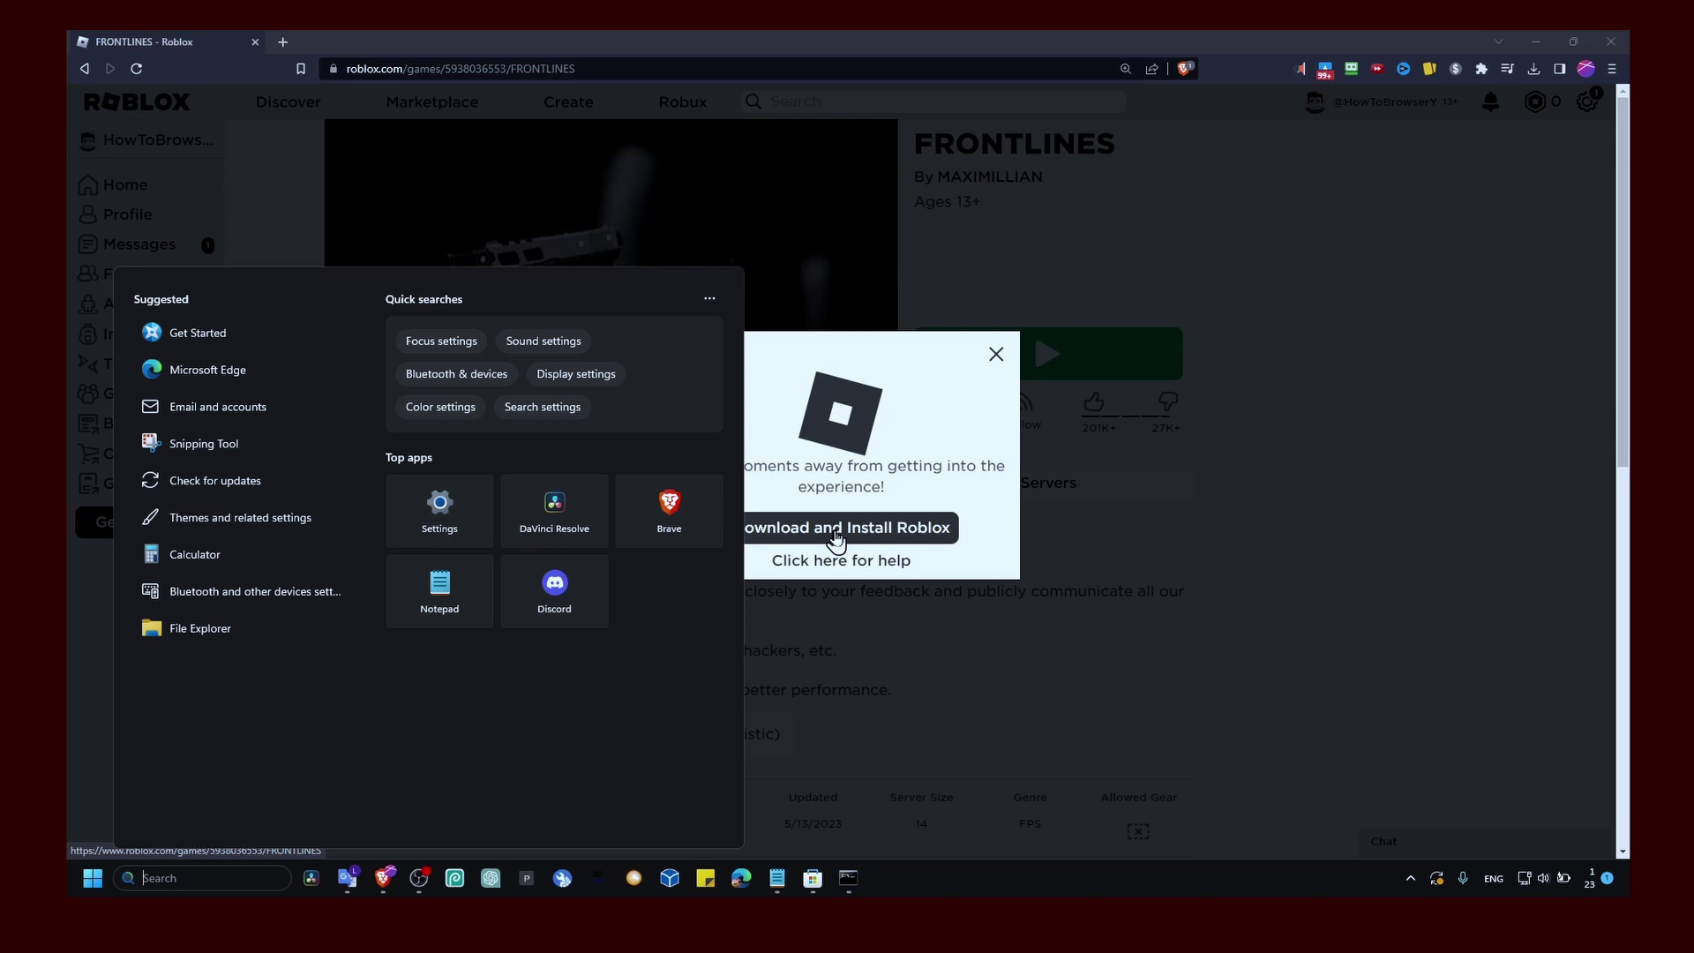
pyautogui.write('run')
pyautogui.press('Return')
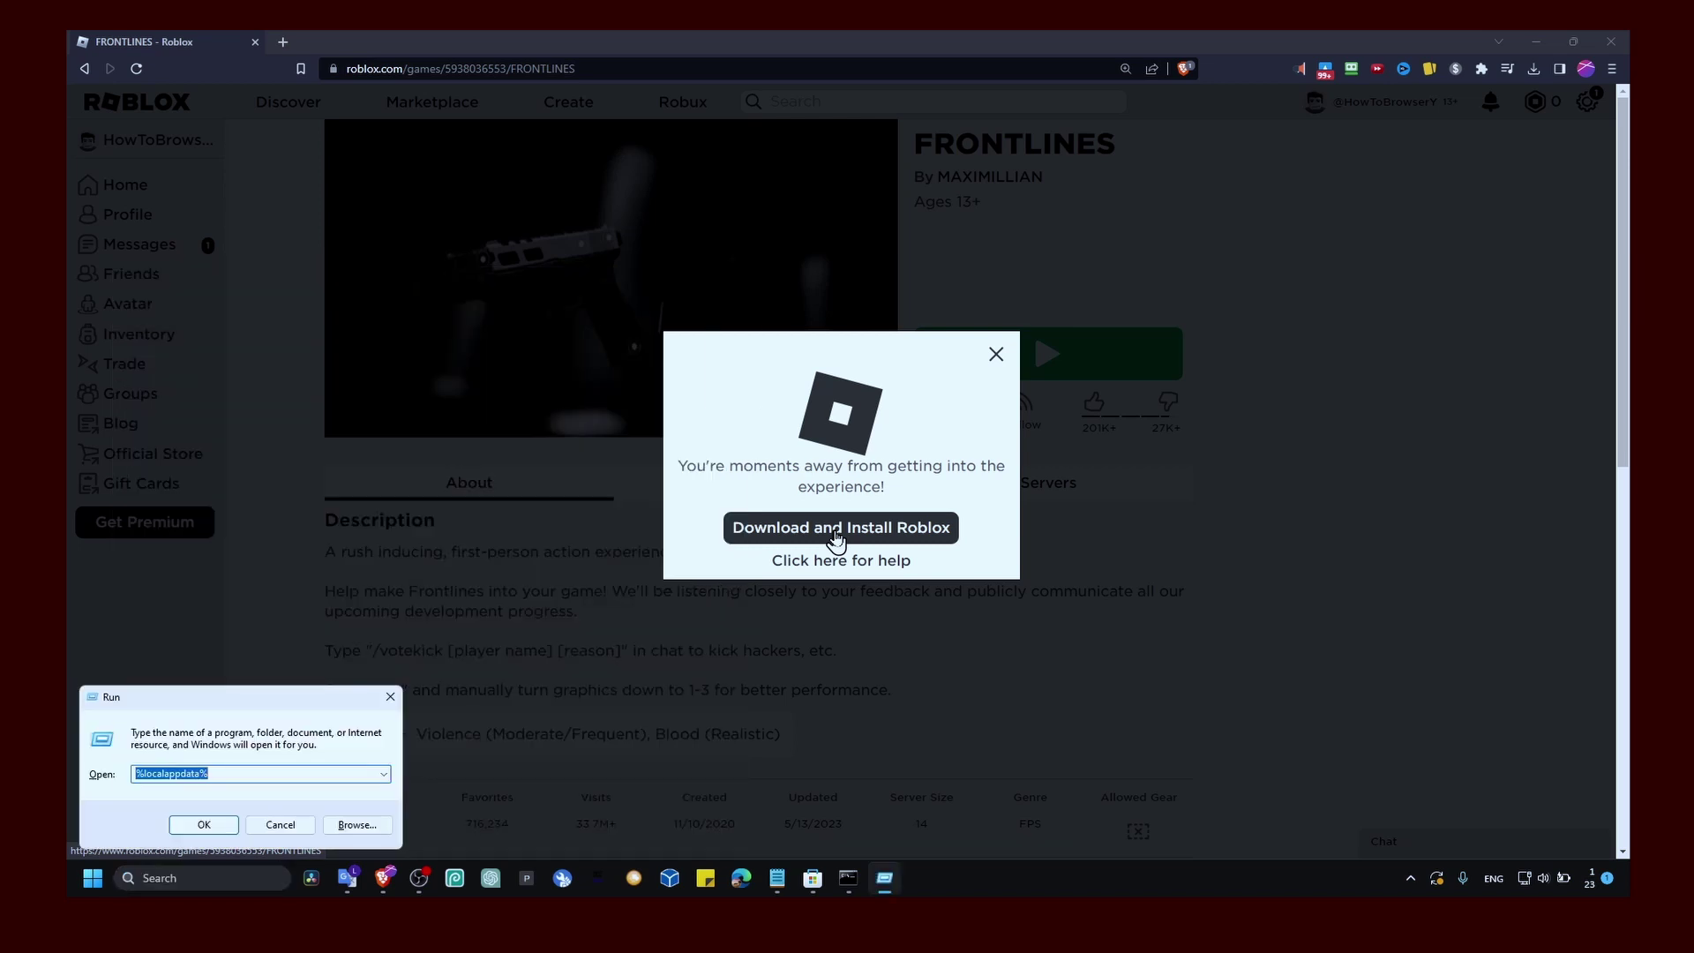
pyautogui.moveTo(250, 697); pyautogui.dragTo(413, 672)
pyautogui.moveTo(363, 748); pyautogui.dragTo(393, 747)
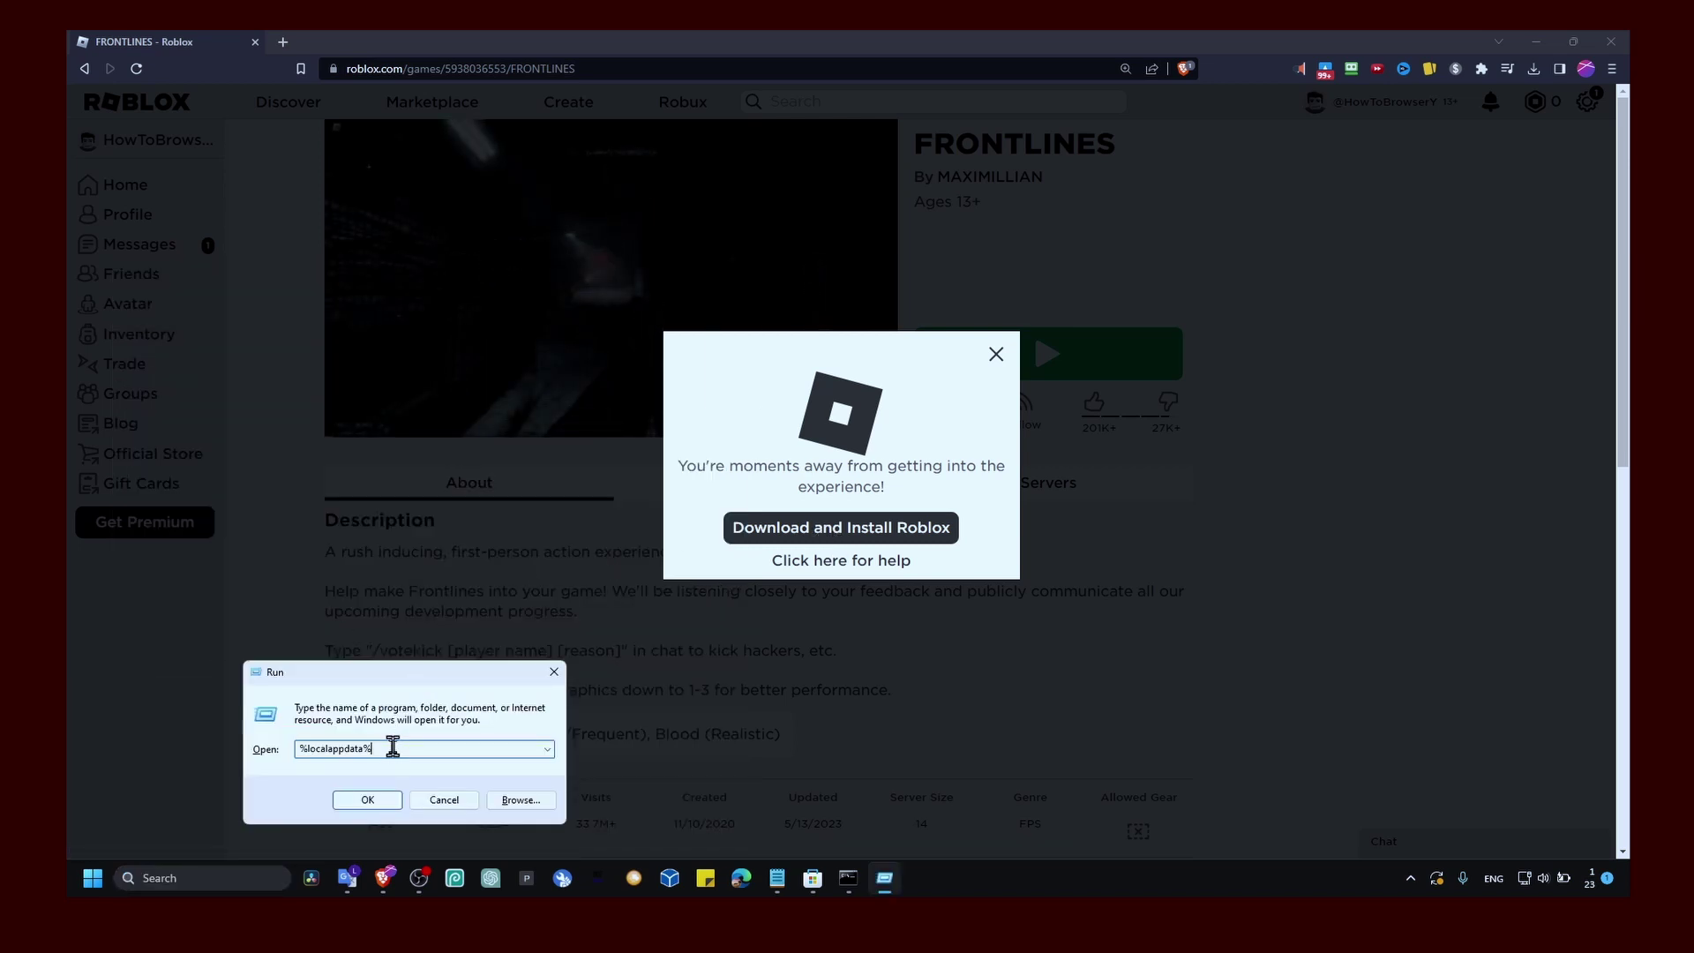
pyautogui.press('BackSpace')
pyautogui.press('Num_Lock')
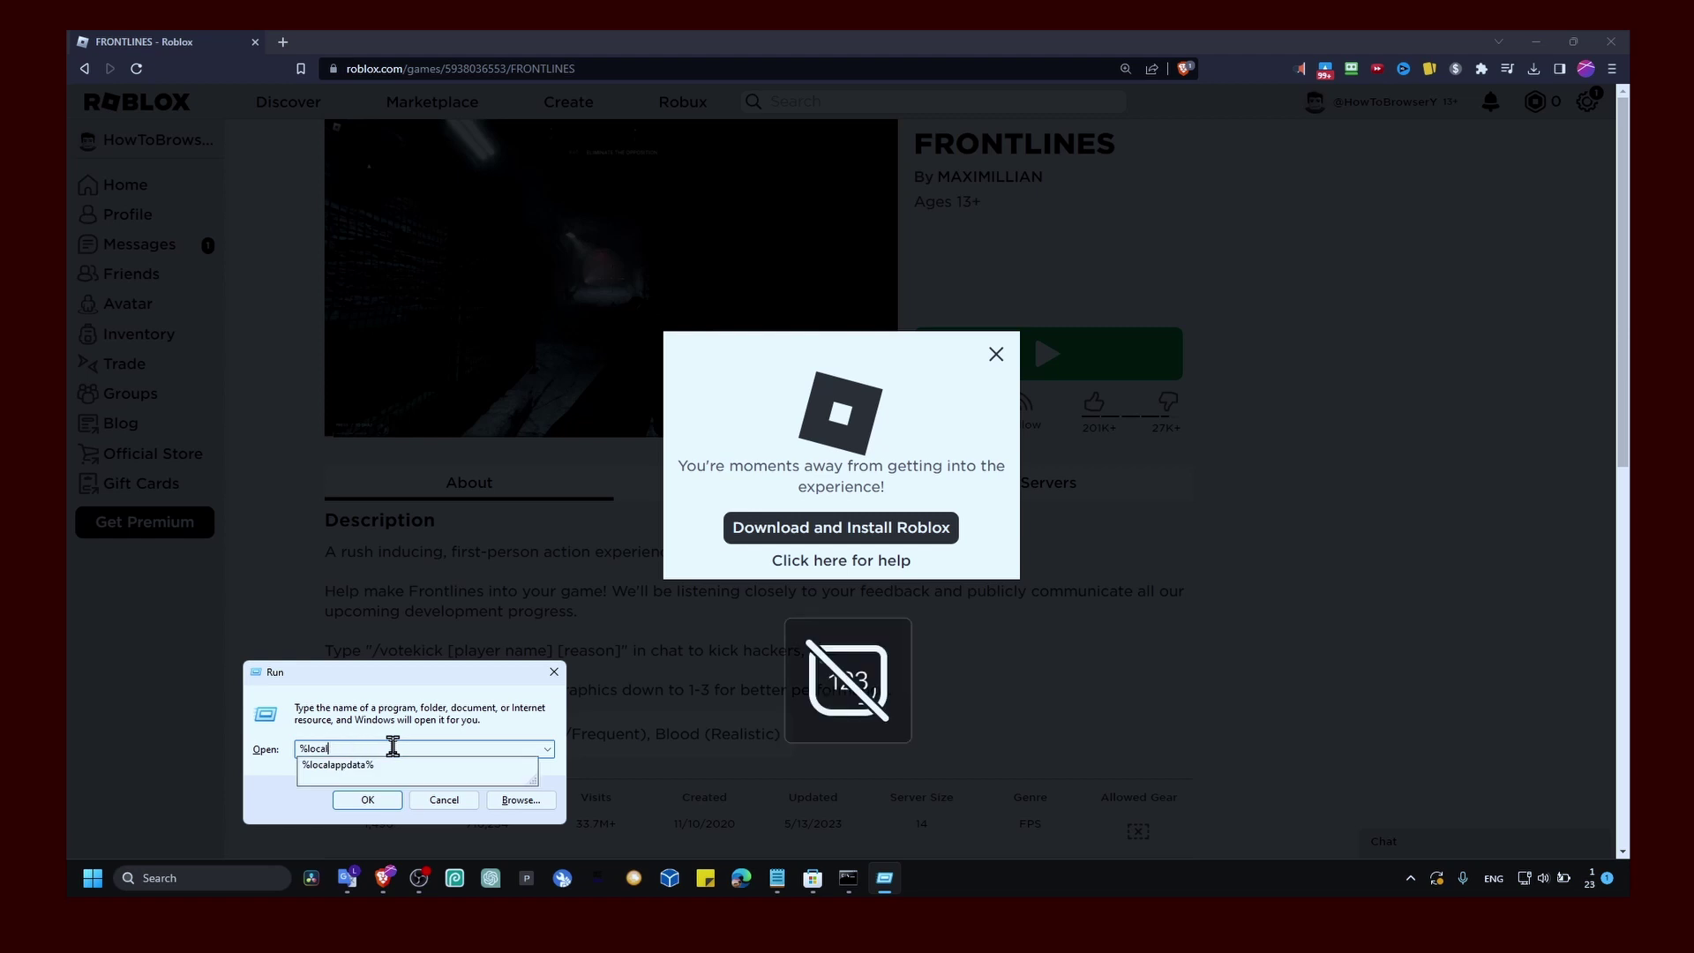
pyautogui.write('alappdata%')
pyautogui.press('Return')
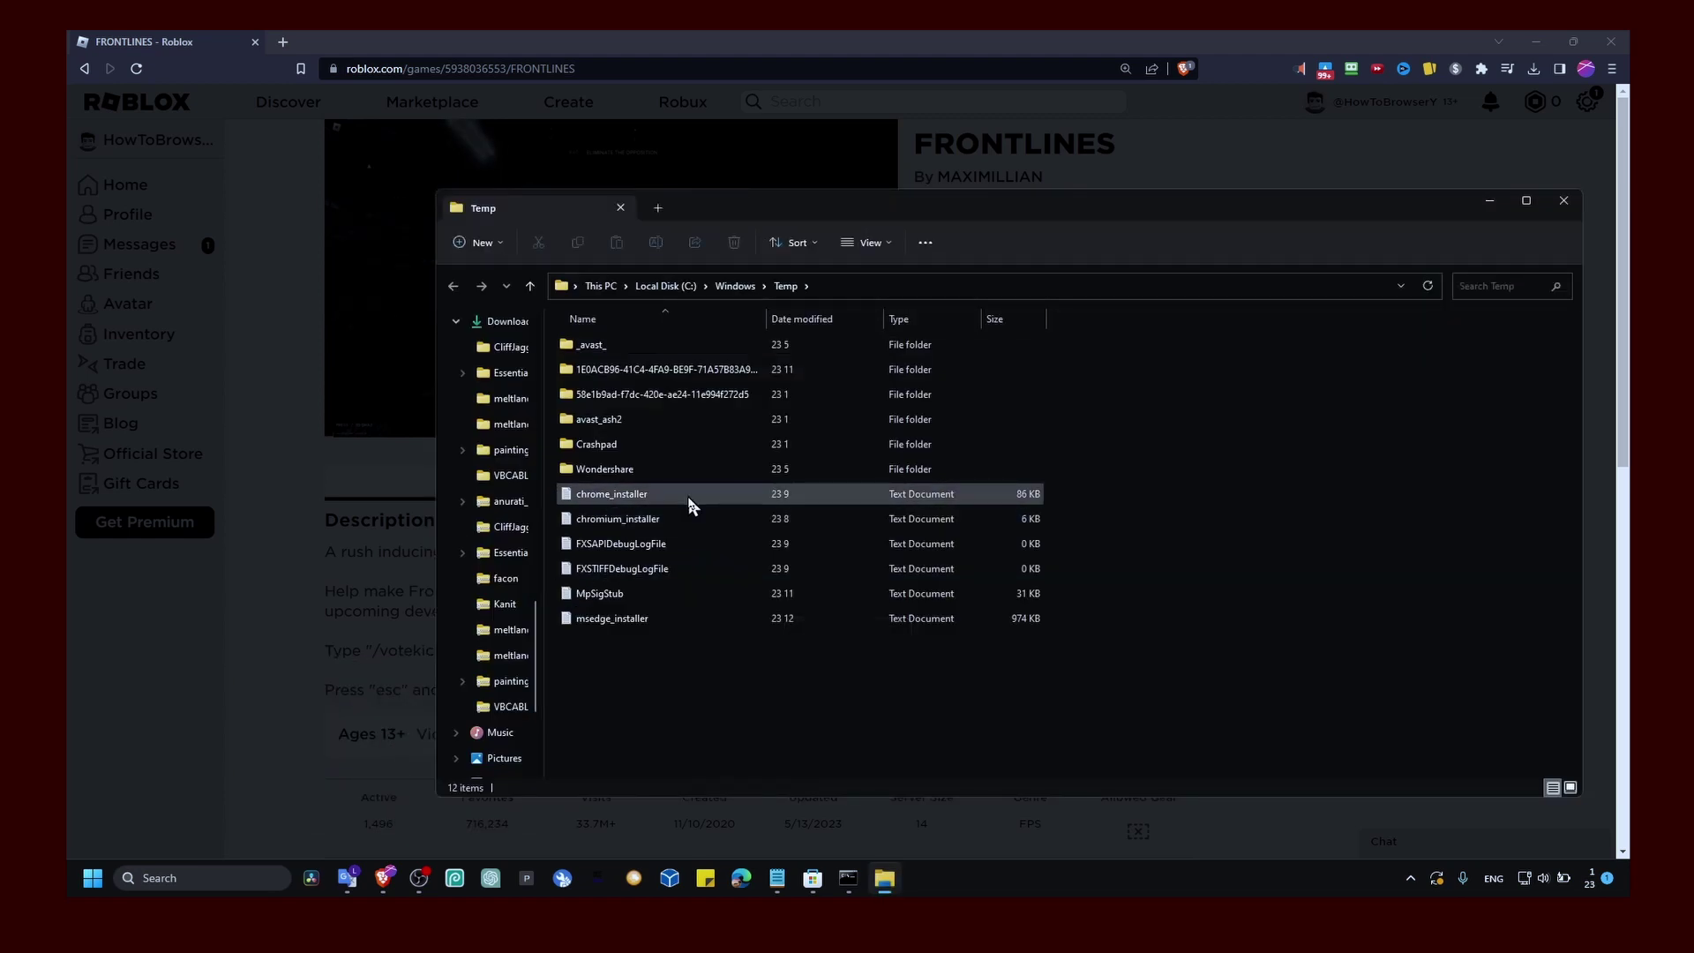
# Delete all 12 Temp items, leaving only Wondershare, and close the window
pyautogui.click(688, 503)
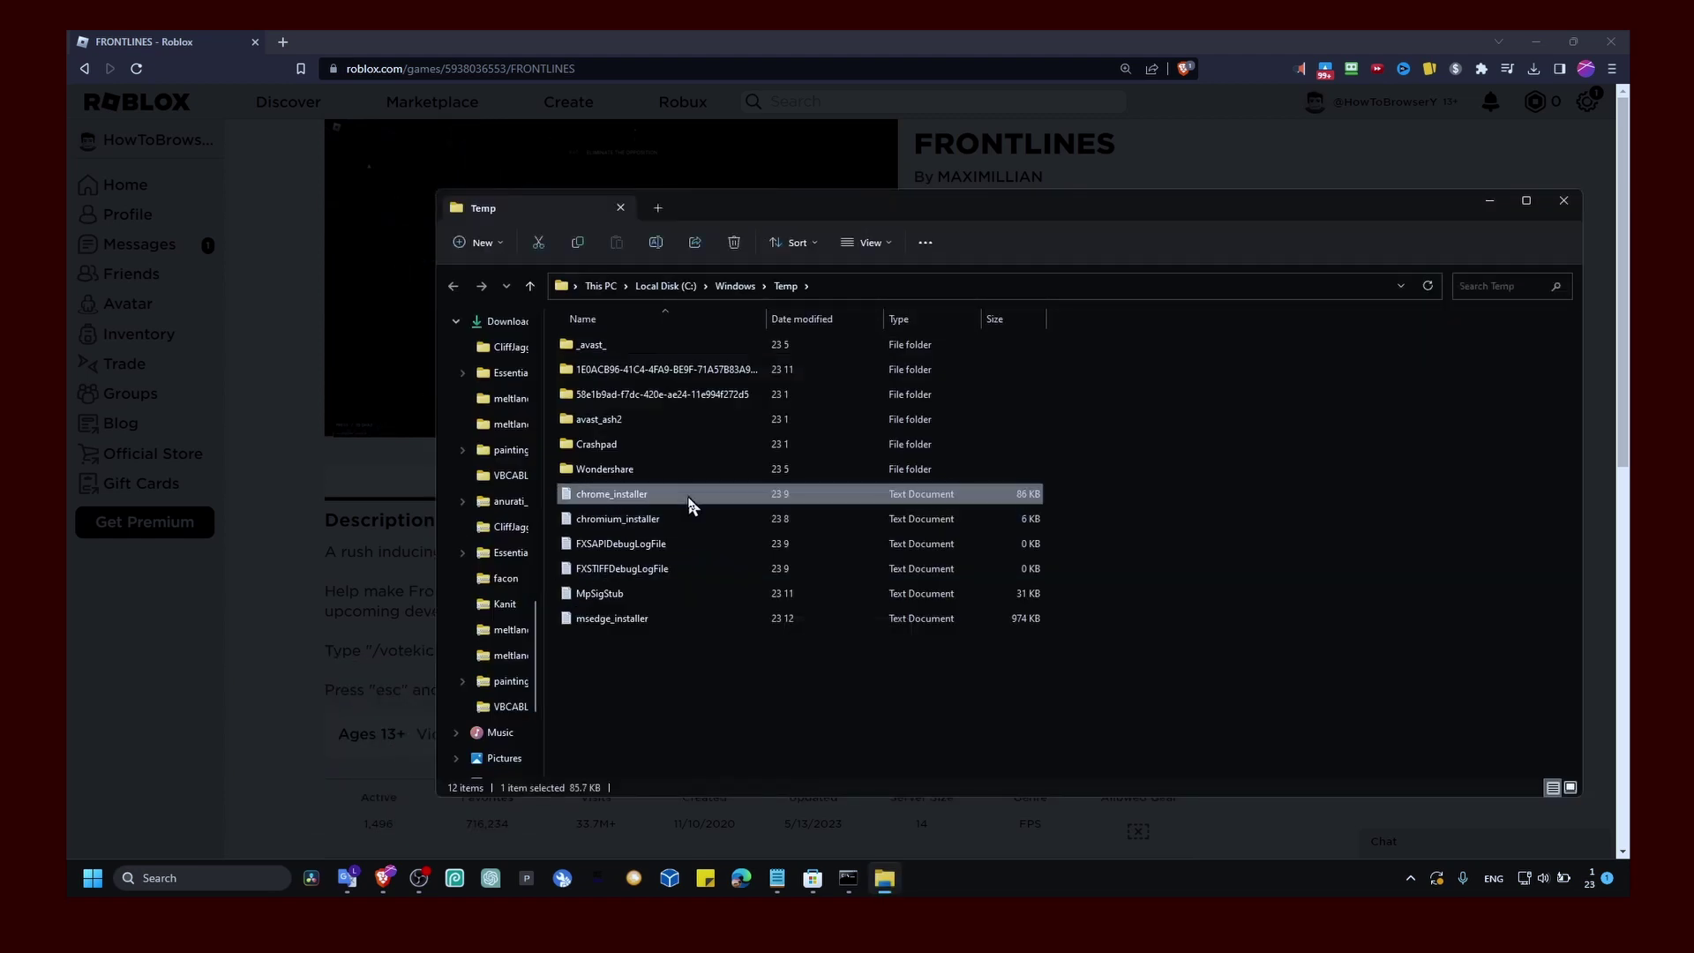
pyautogui.hotkey('ctrl', 'a')
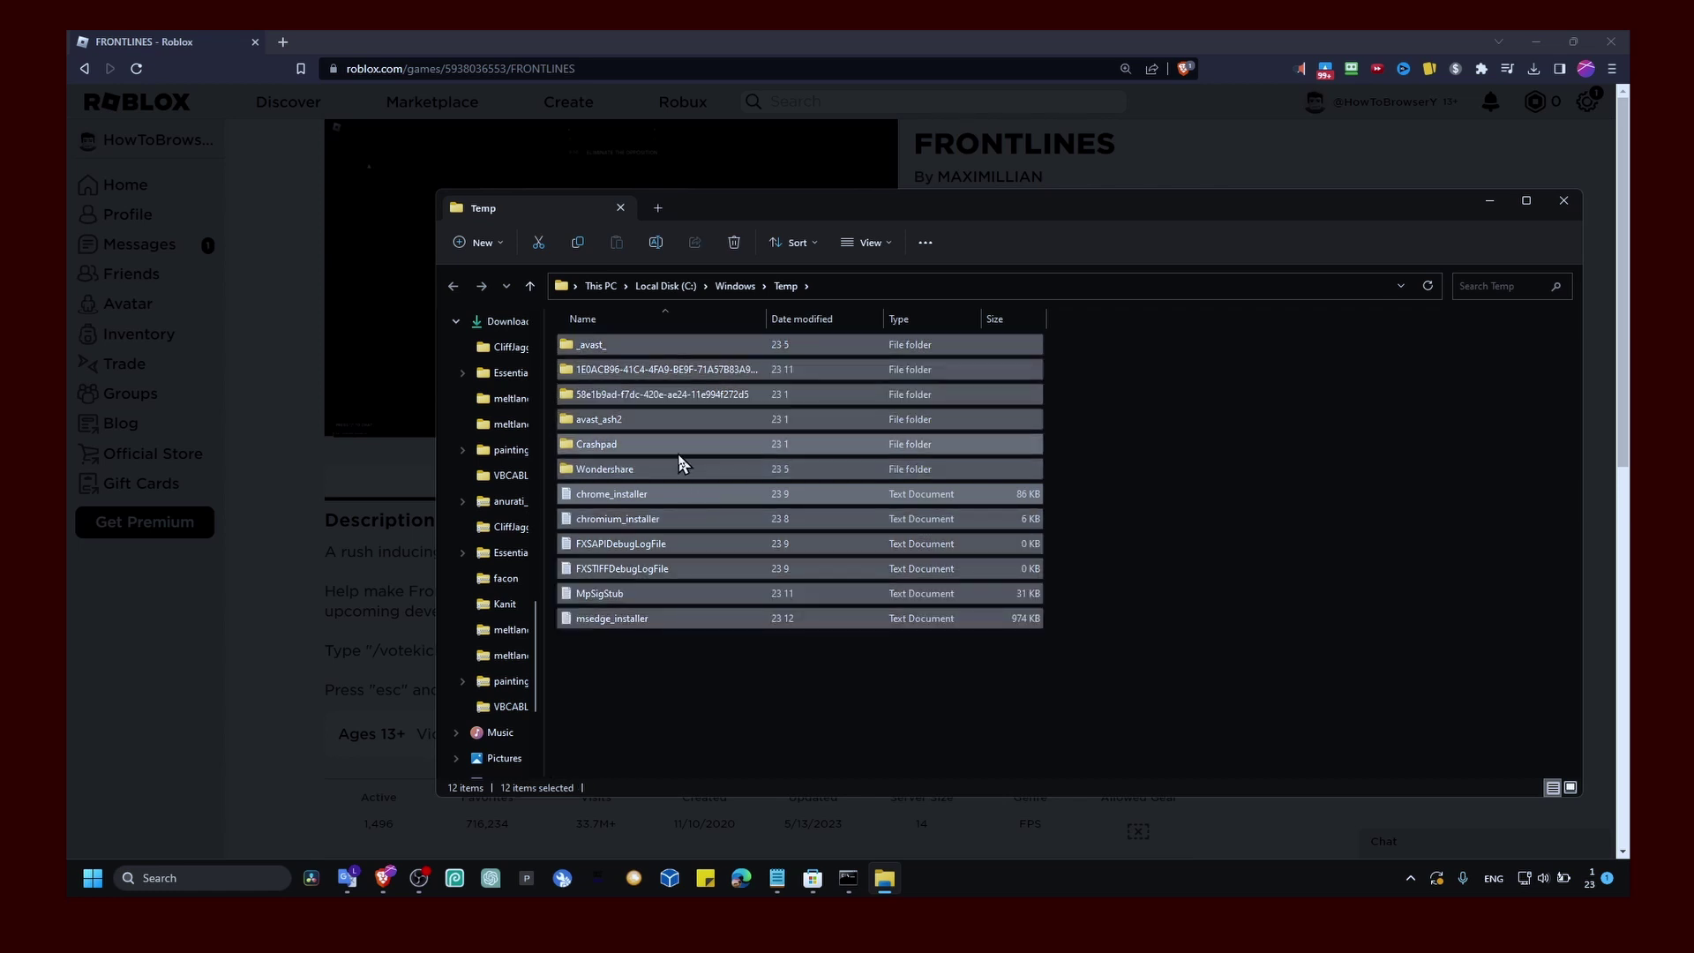
pyautogui.rightClick(680, 460)
pyautogui.click(741, 730)
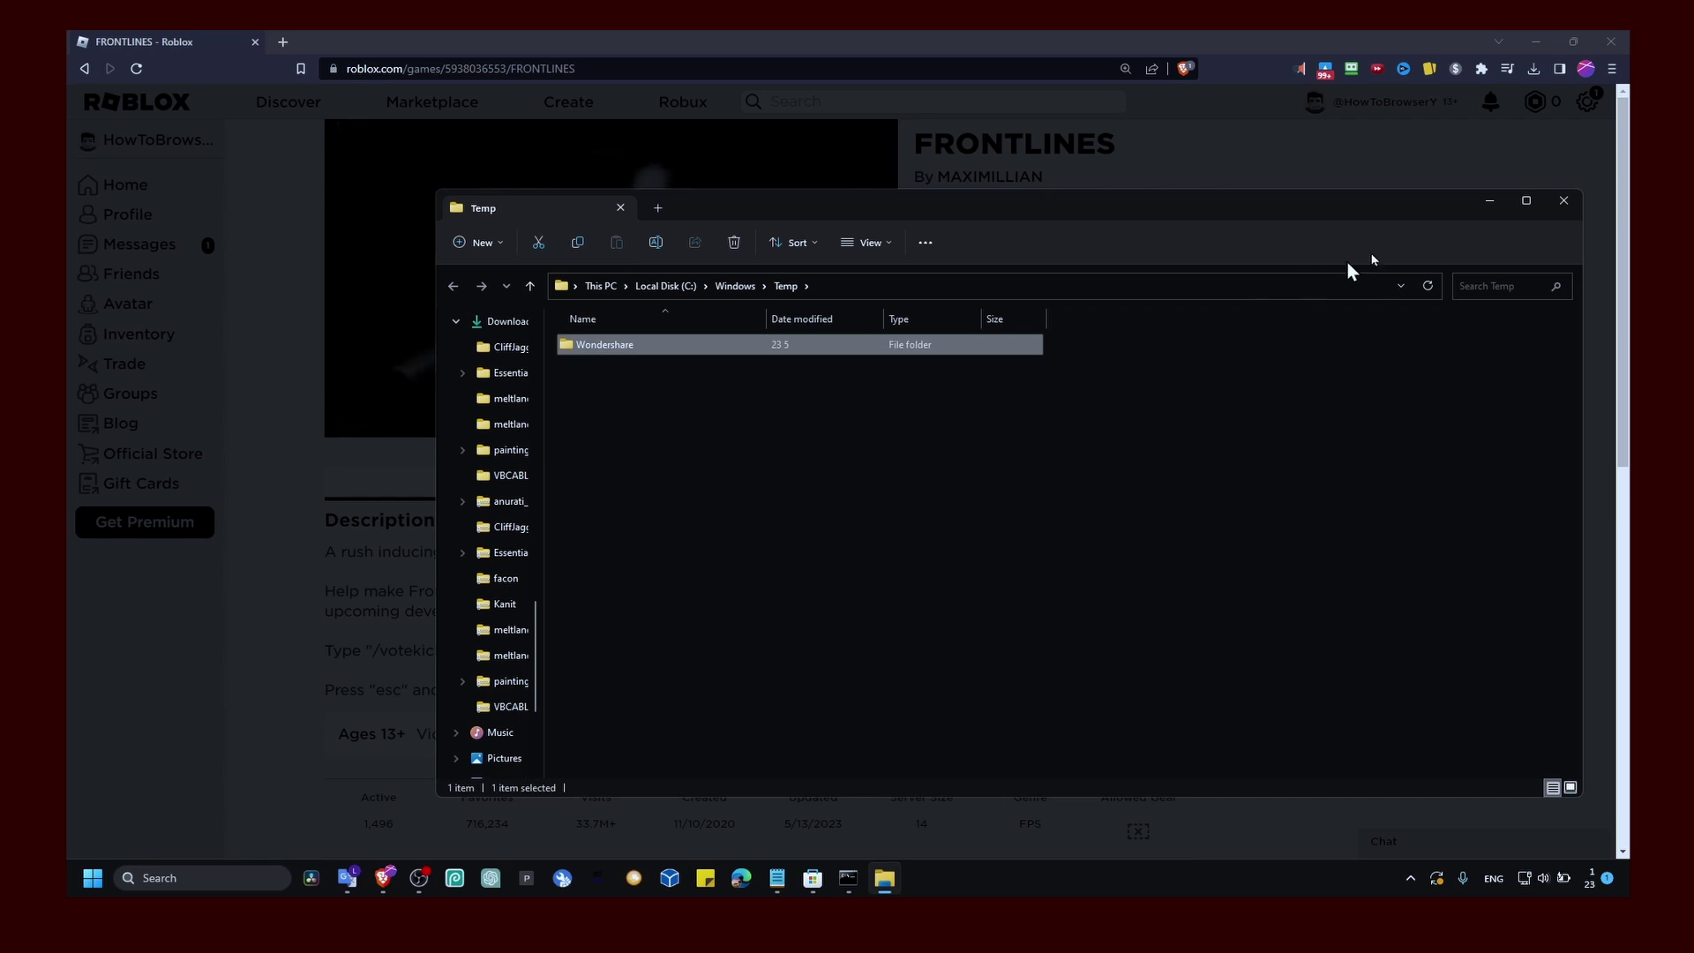
pyautogui.click(1563, 203)
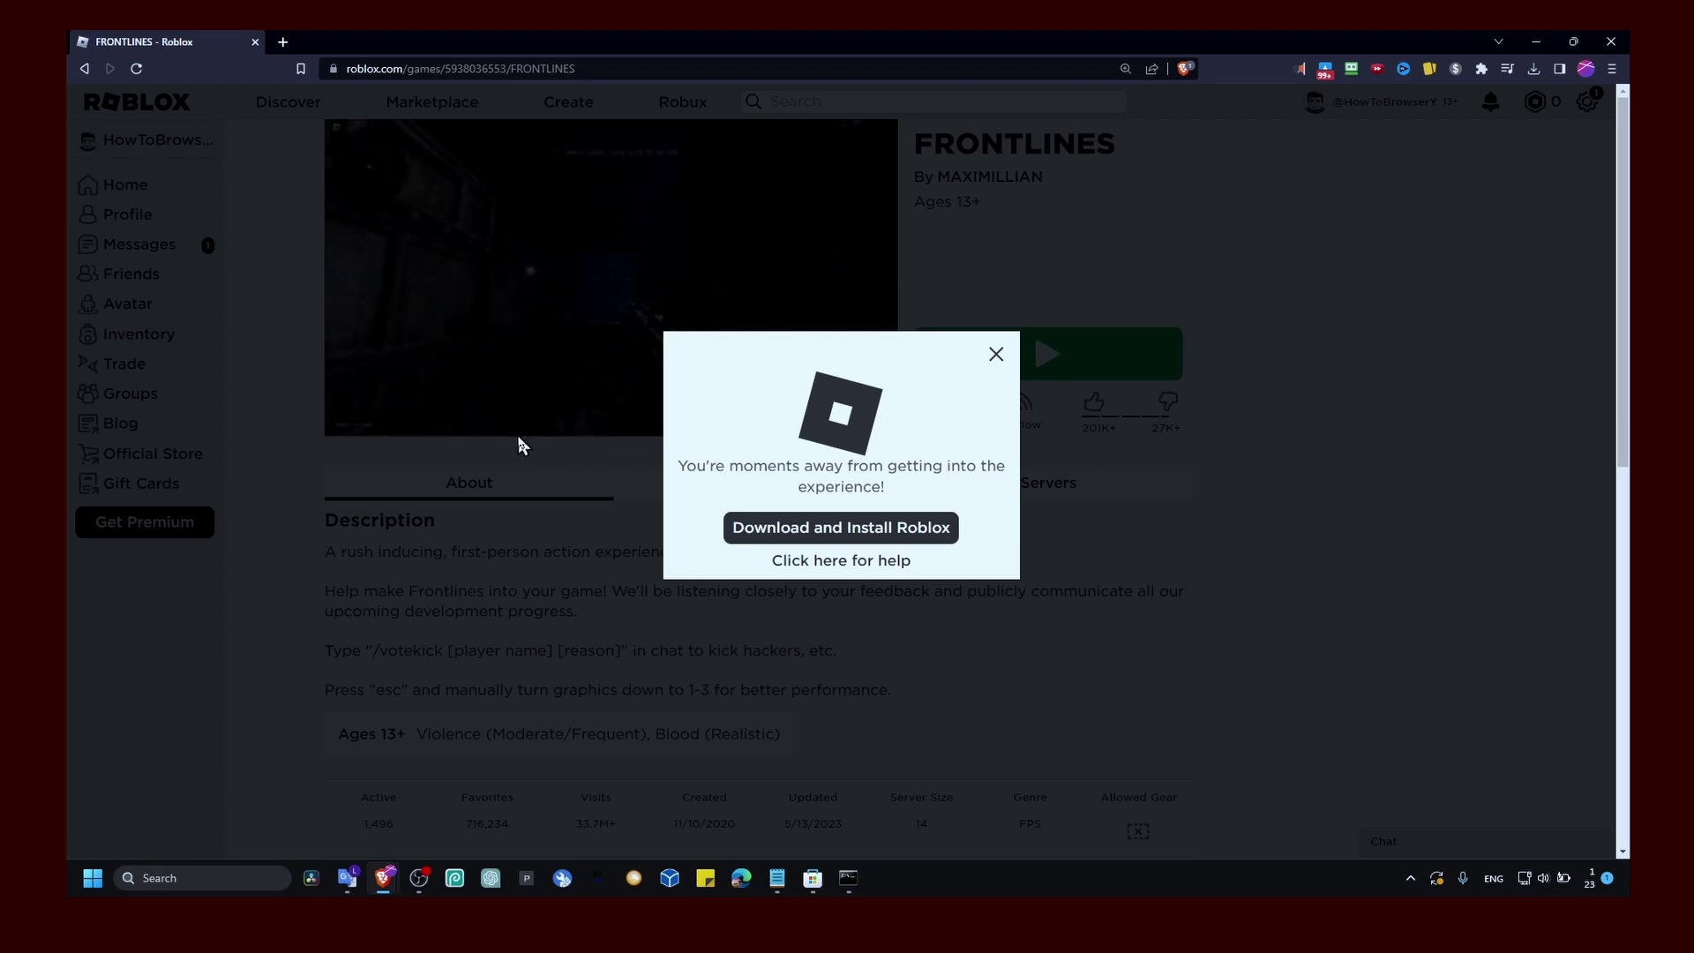
# Open %temp% and send all 731 items to the Recycle Bin, moving the progress window aside
pyautogui.press('super+r')
pyautogui.write('%')
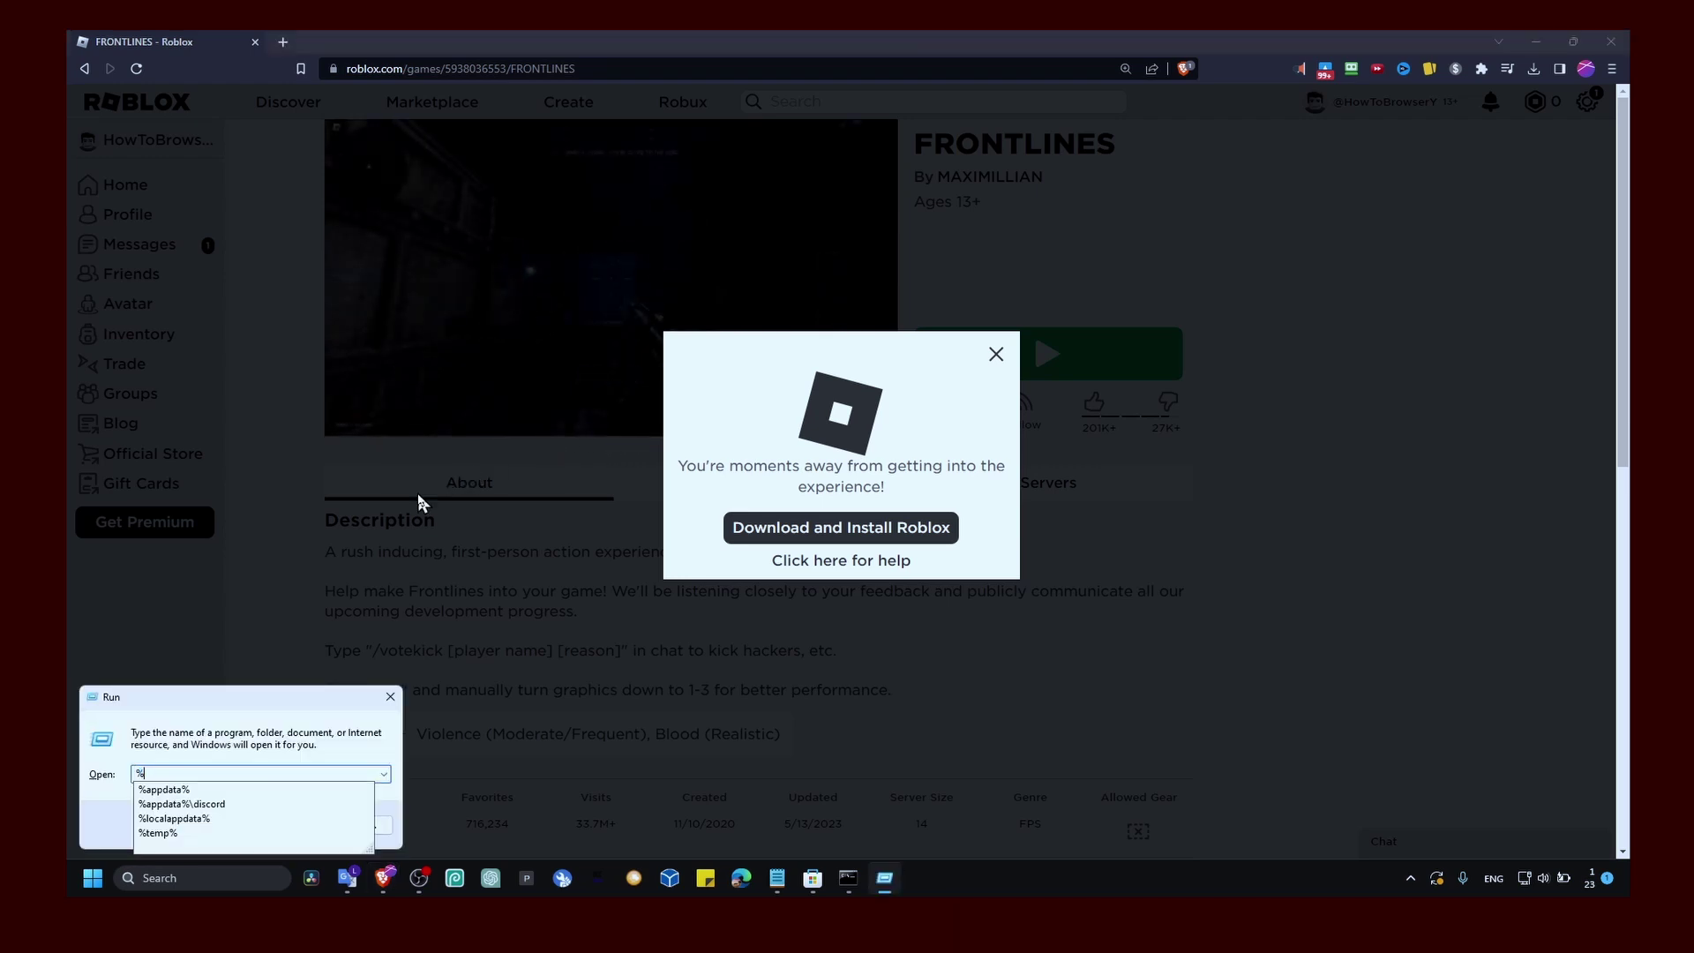
pyautogui.write('temp%')
pyautogui.press('Return')
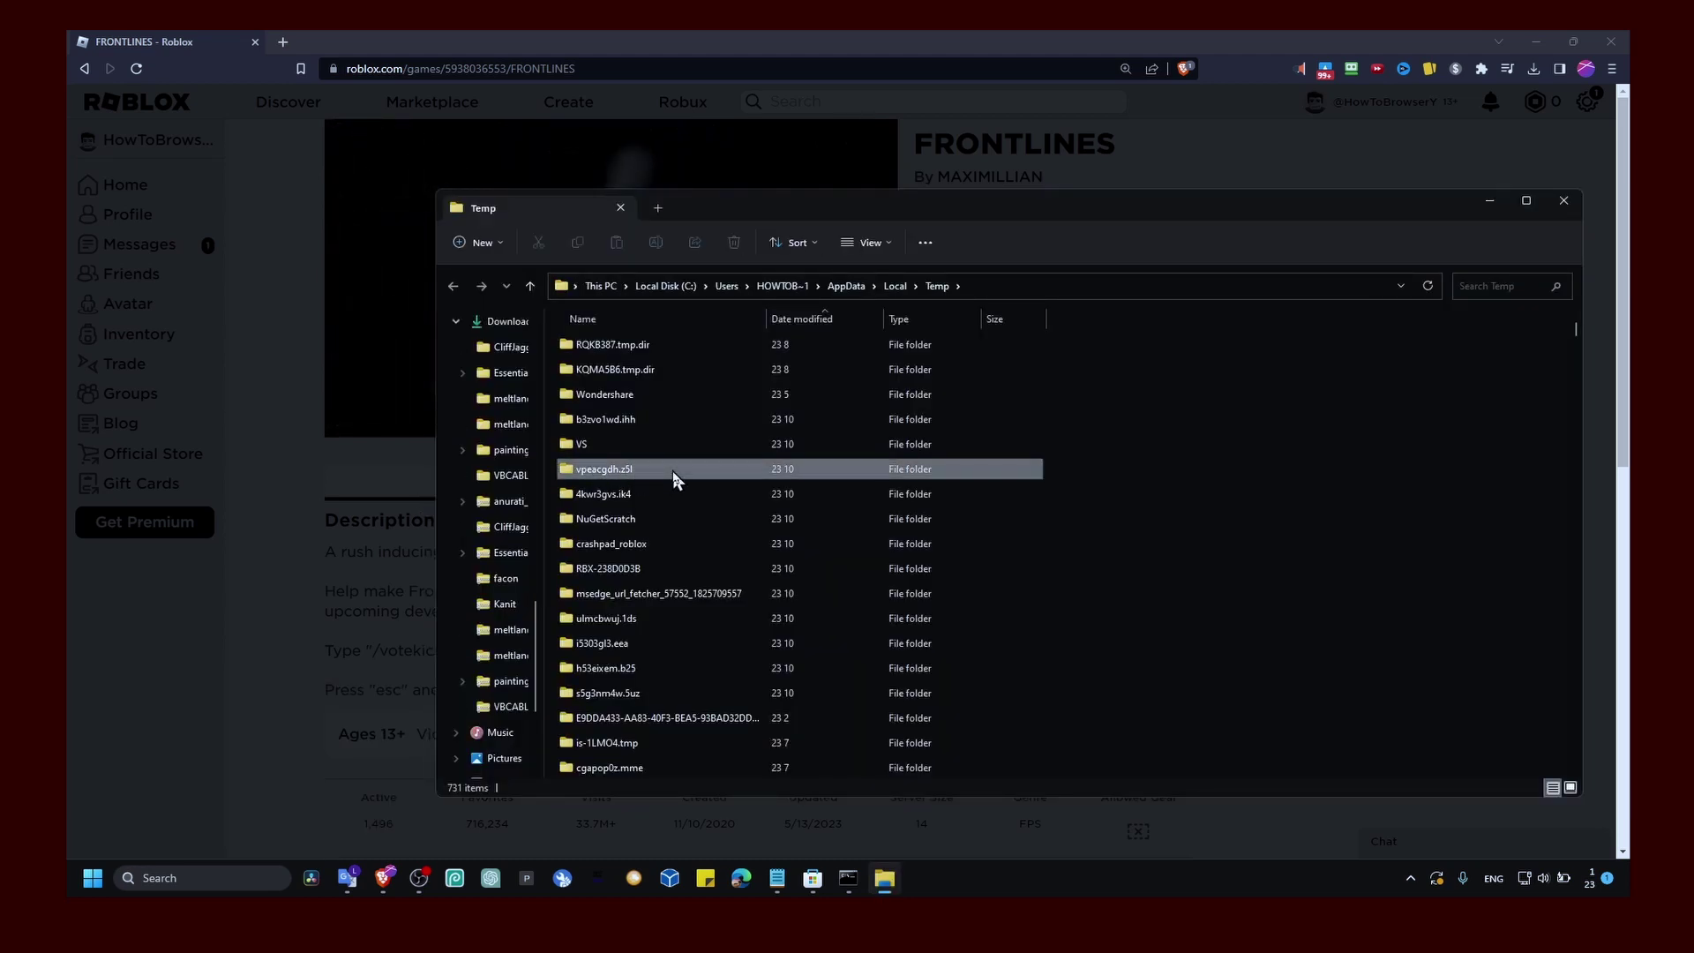
pyautogui.hotkey('ctrl', 'a')
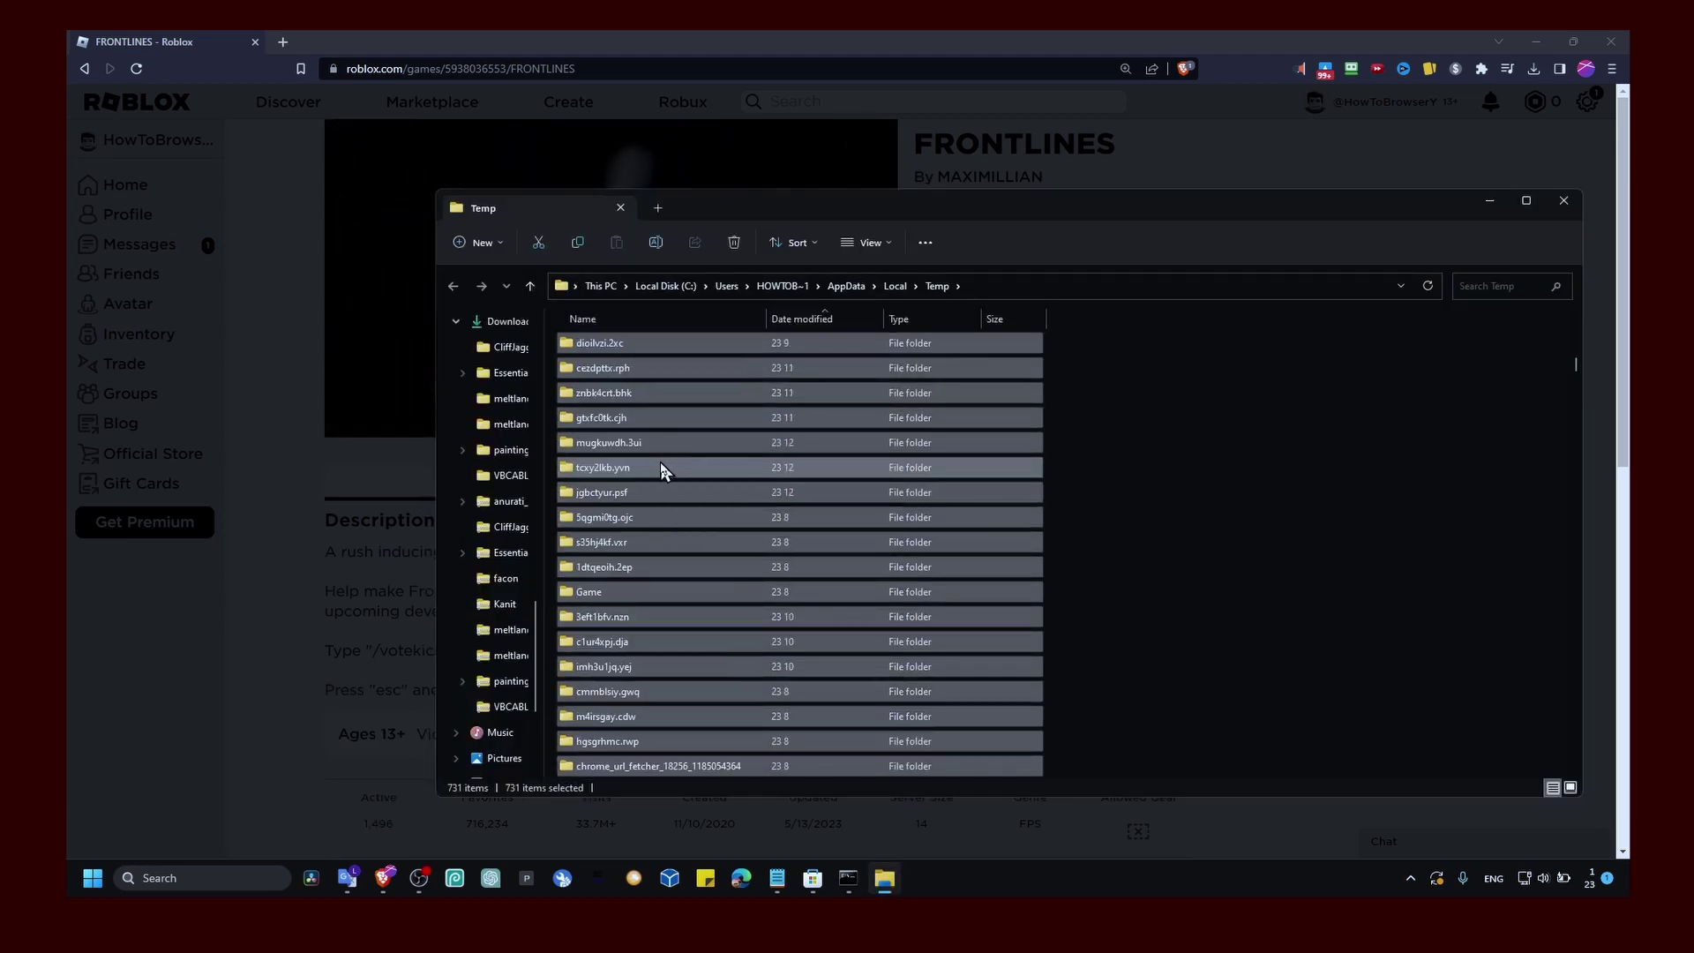
pyautogui.rightClick(663, 470)
pyautogui.click(725, 711)
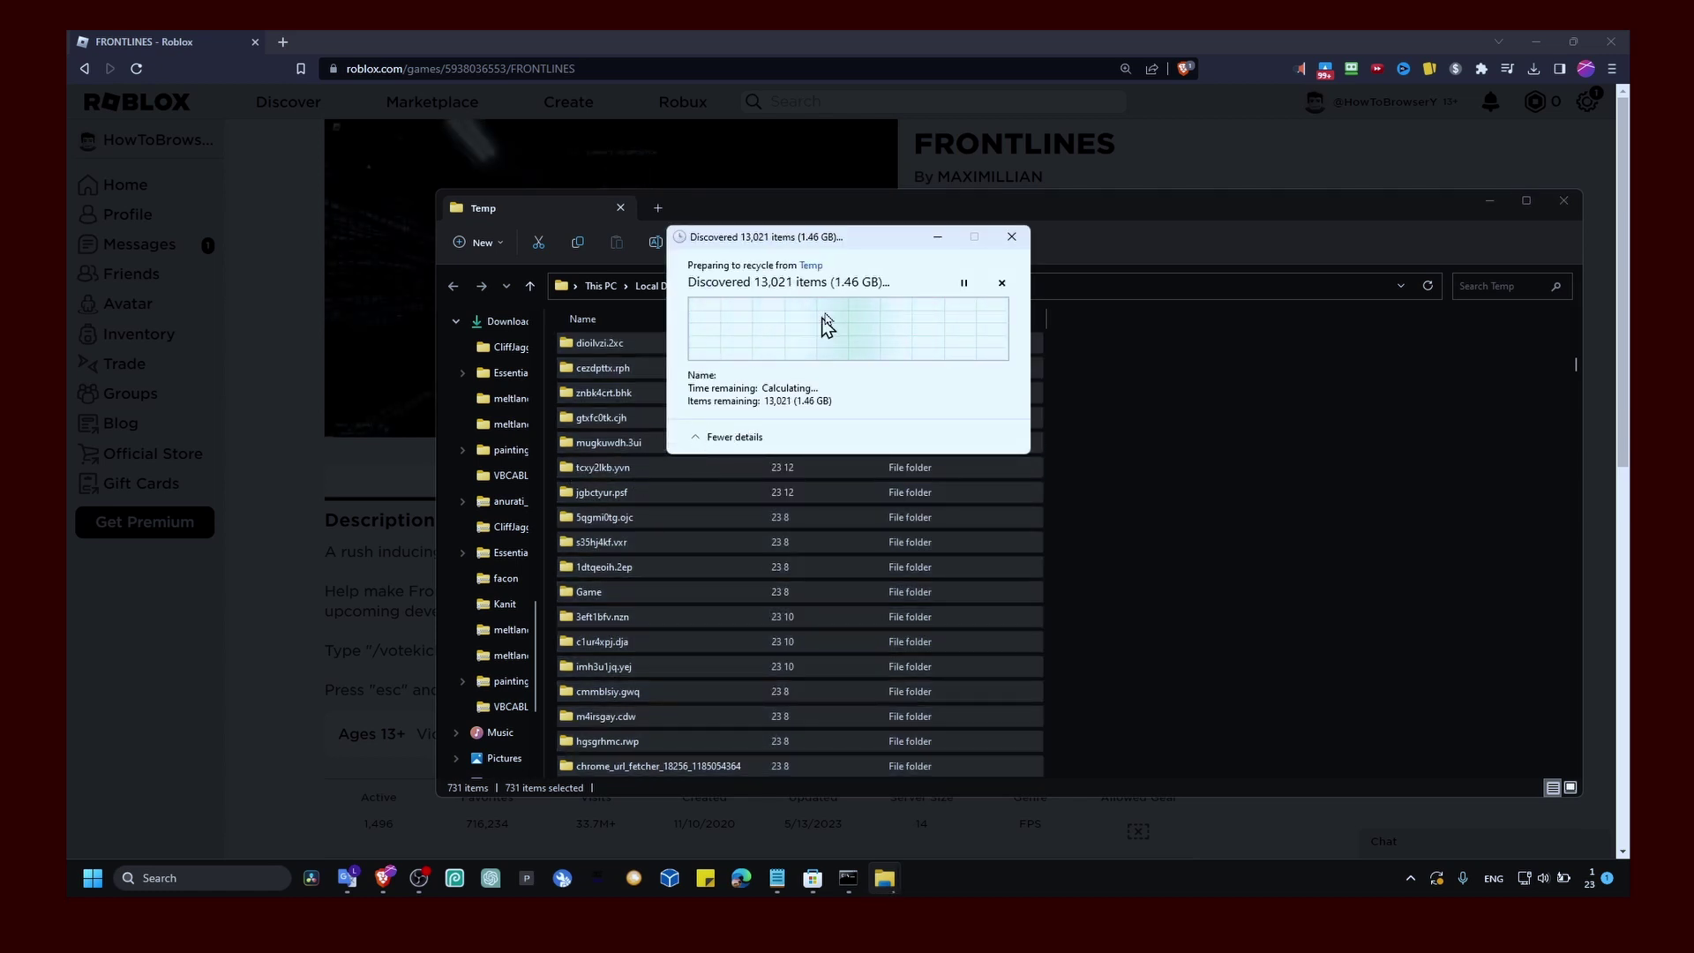
pyautogui.moveTo(855, 236); pyautogui.dragTo(1230, 392)
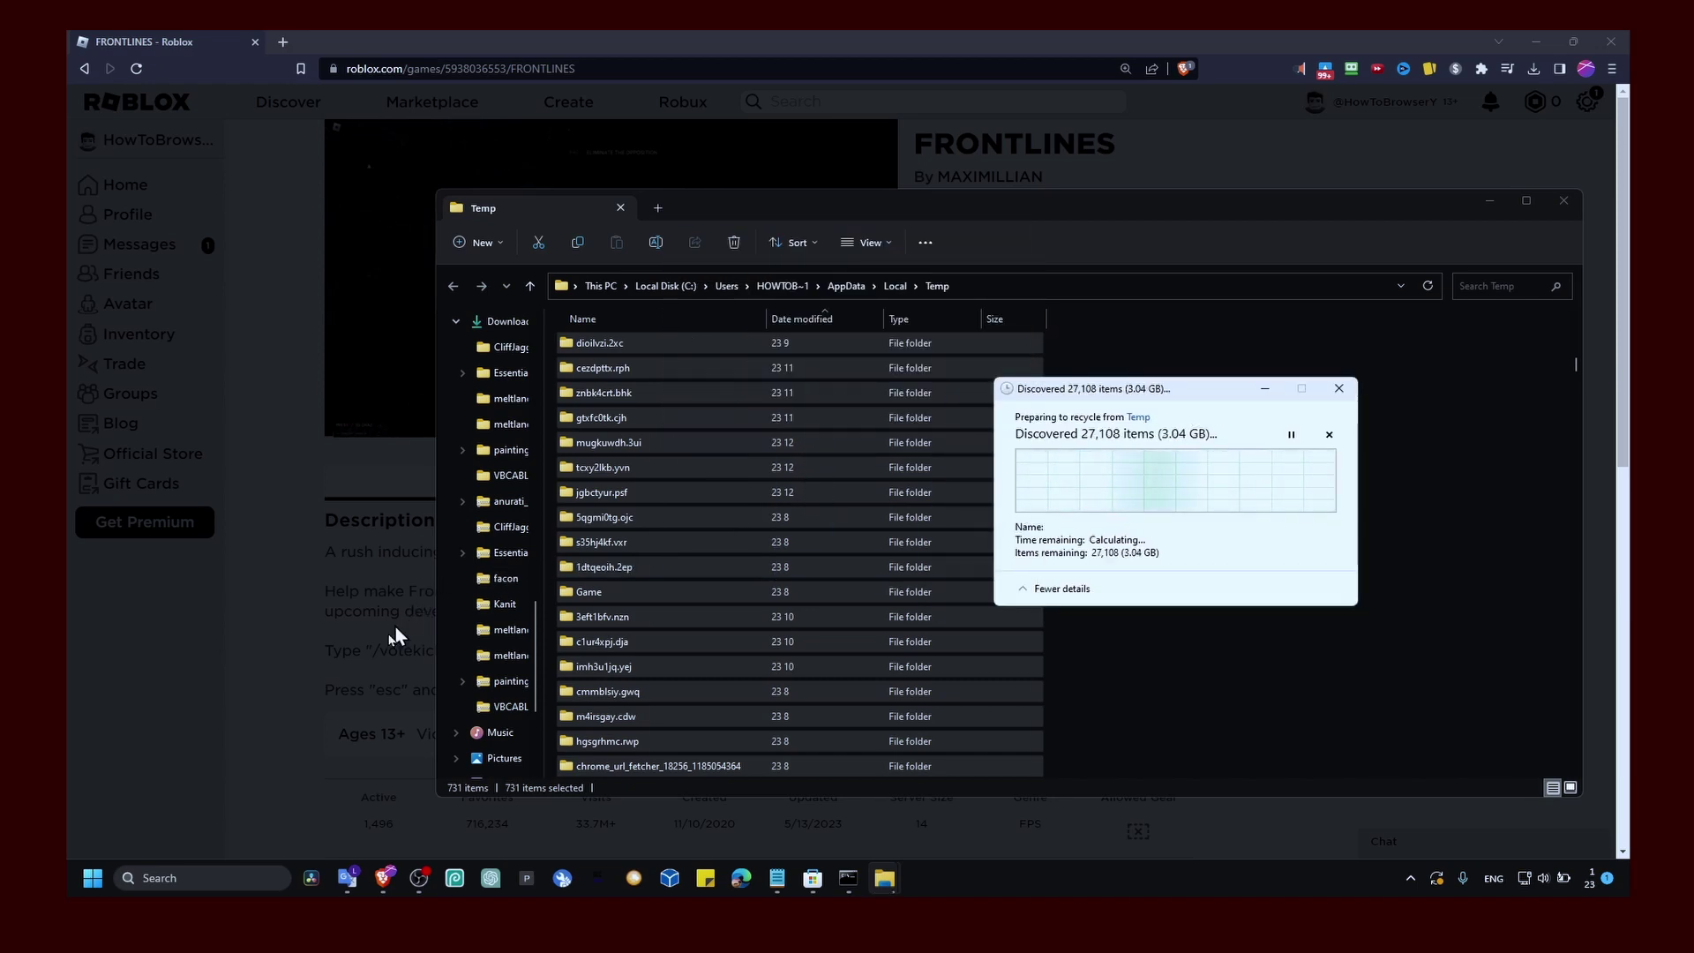
# Open the %localappdata% folder from the Run box history
pyautogui.press('super+s')
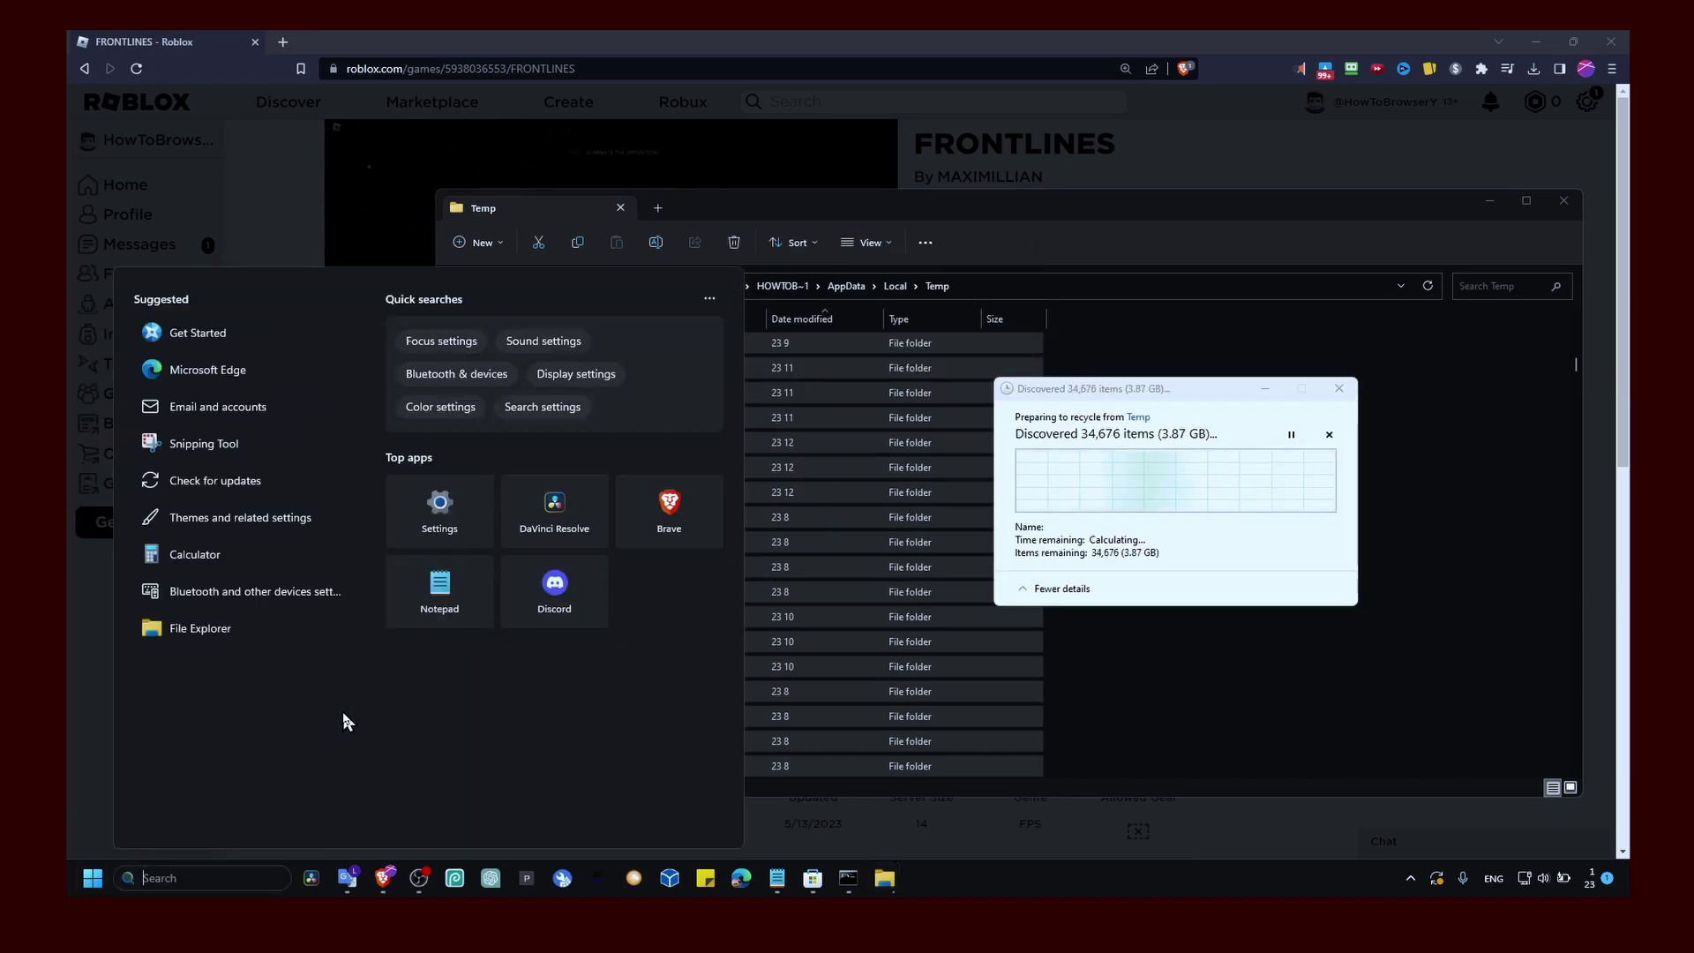
pyautogui.press('super+r')
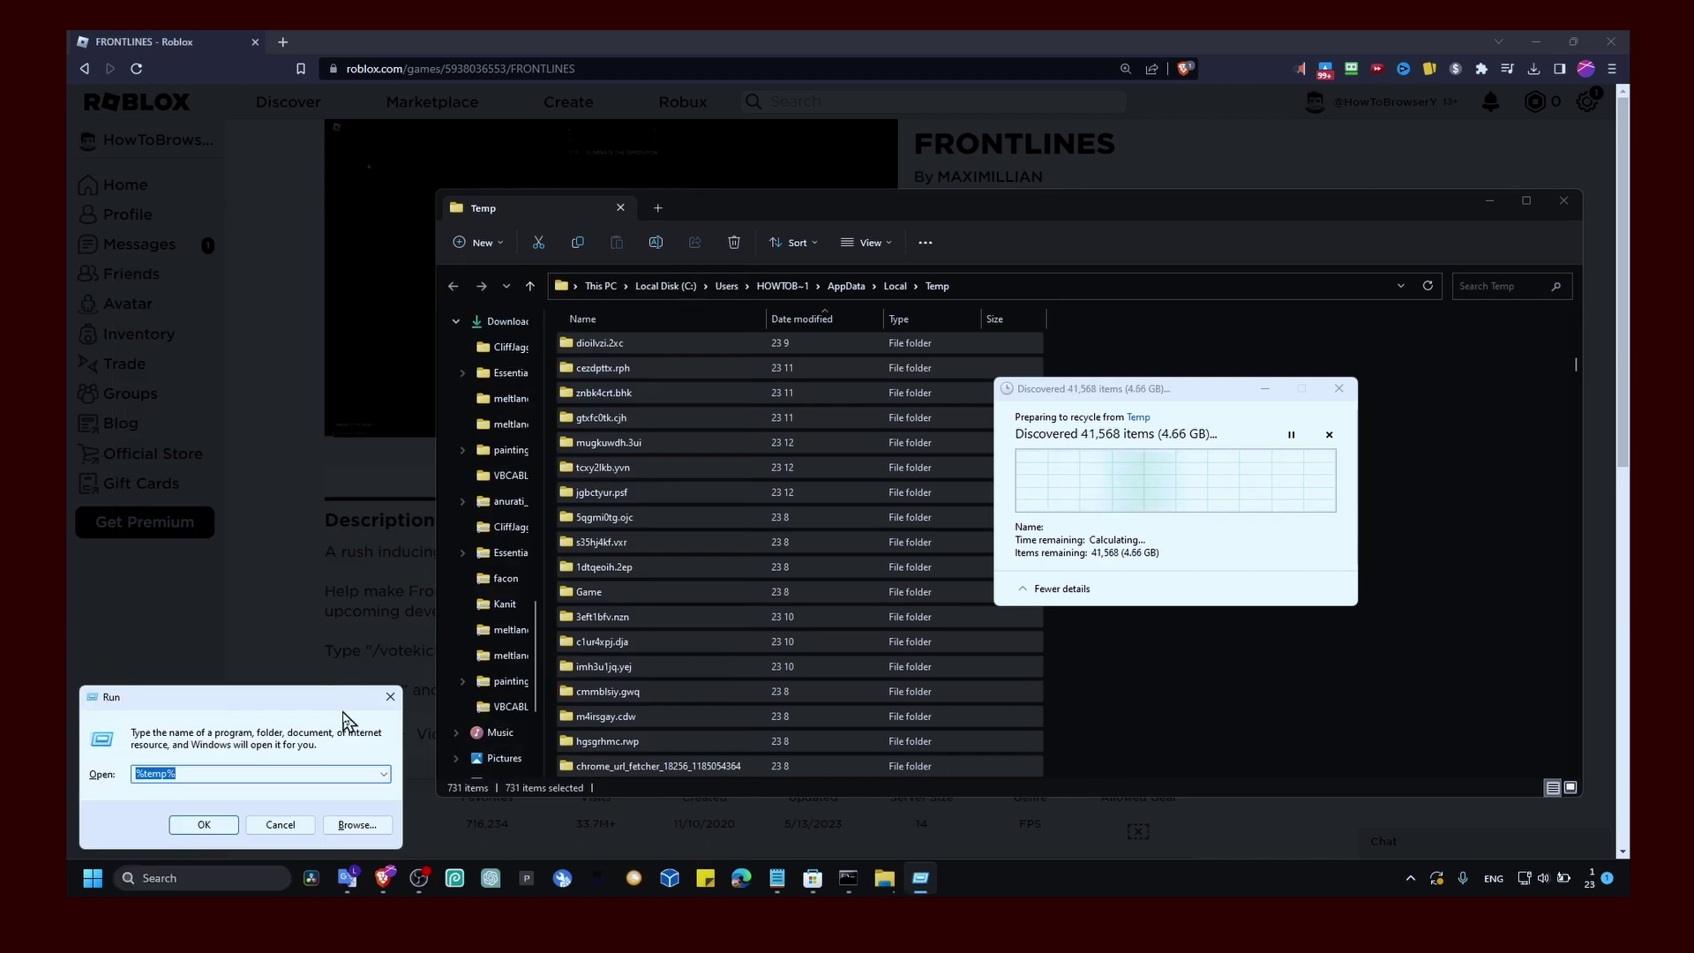
pyautogui.write('lo')
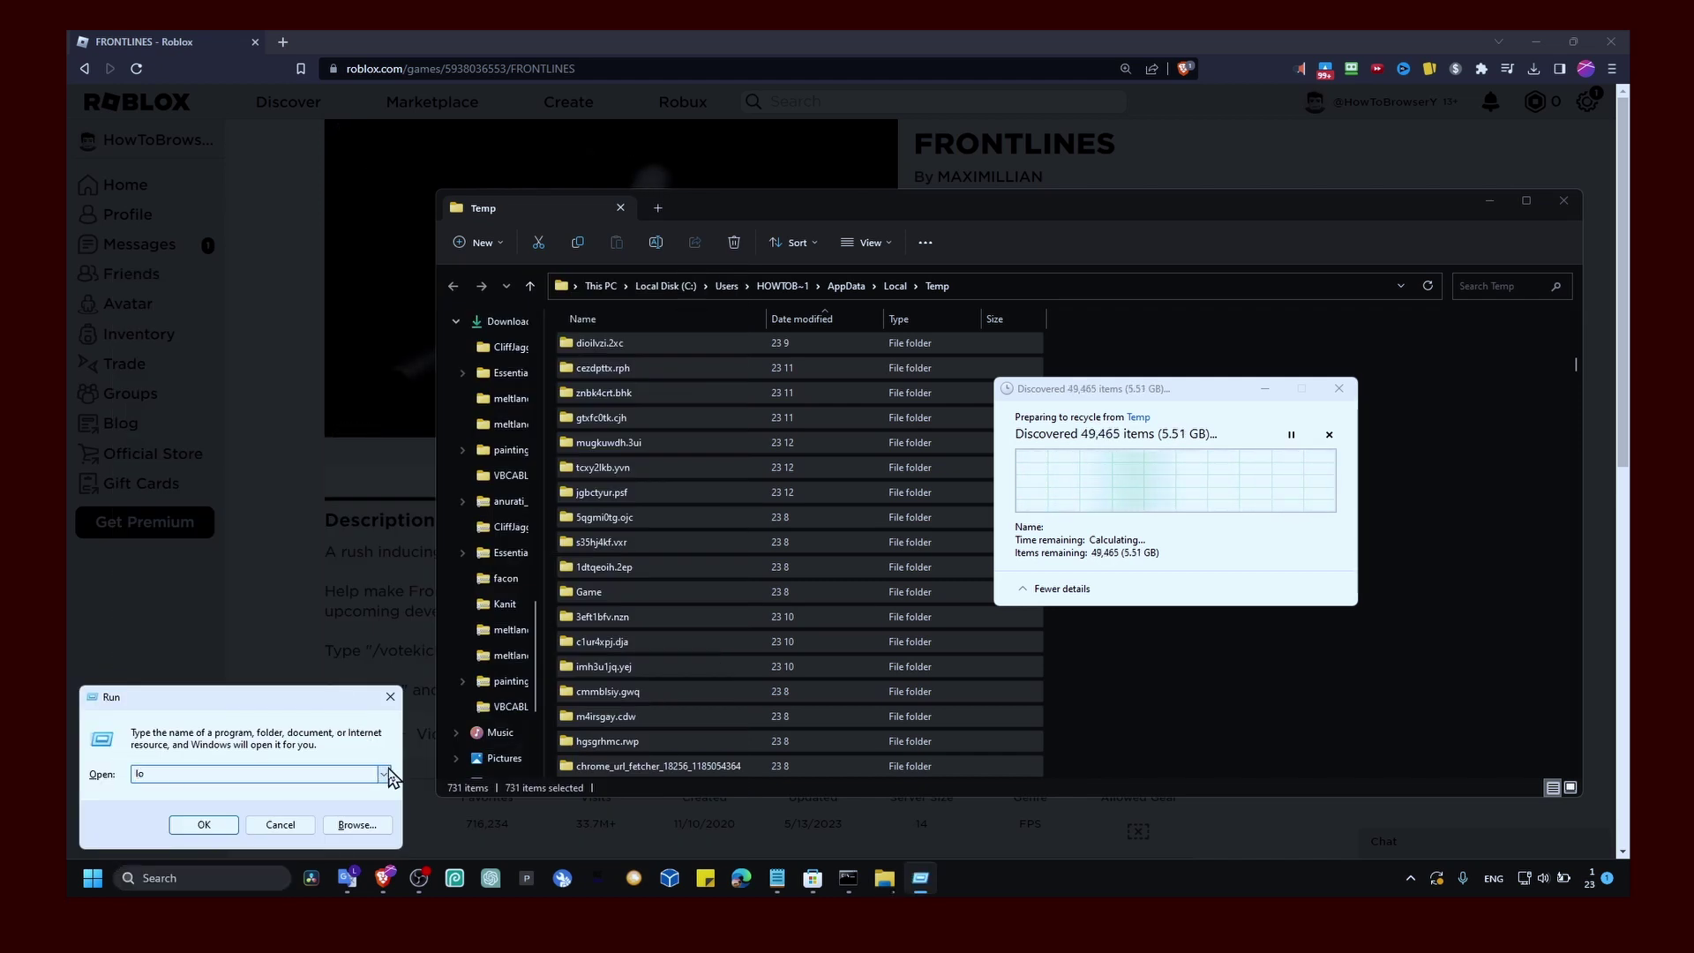
pyautogui.click(383, 774)
pyautogui.click(169, 697)
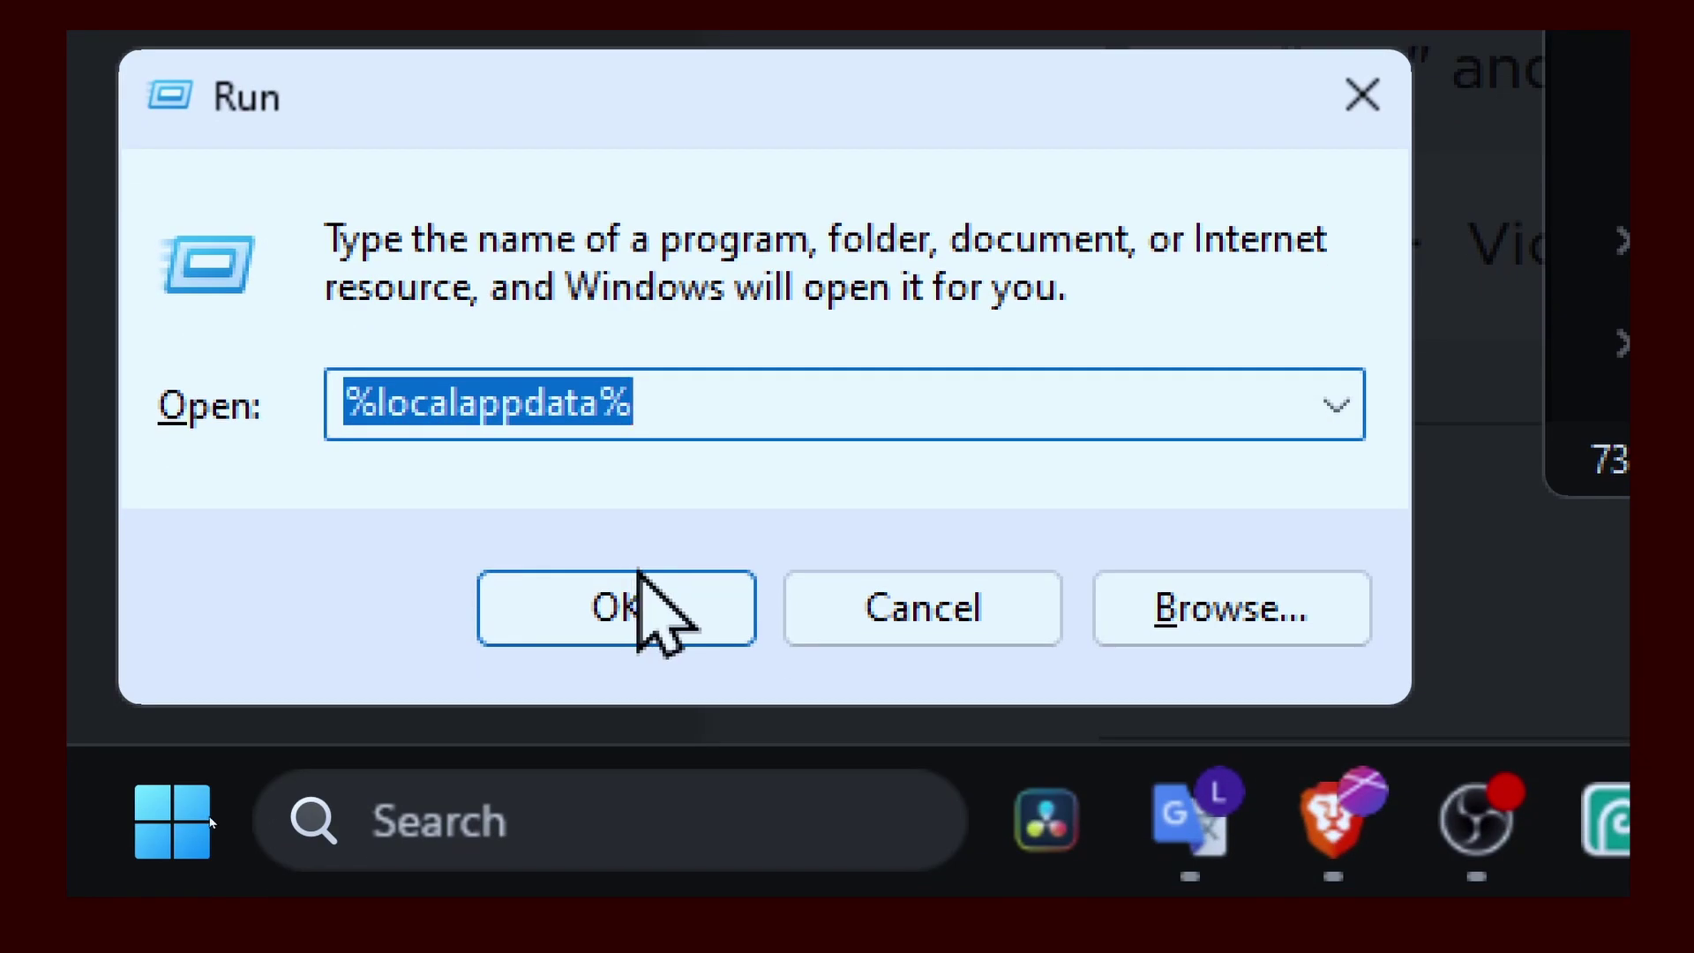
pyautogui.click(648, 628)
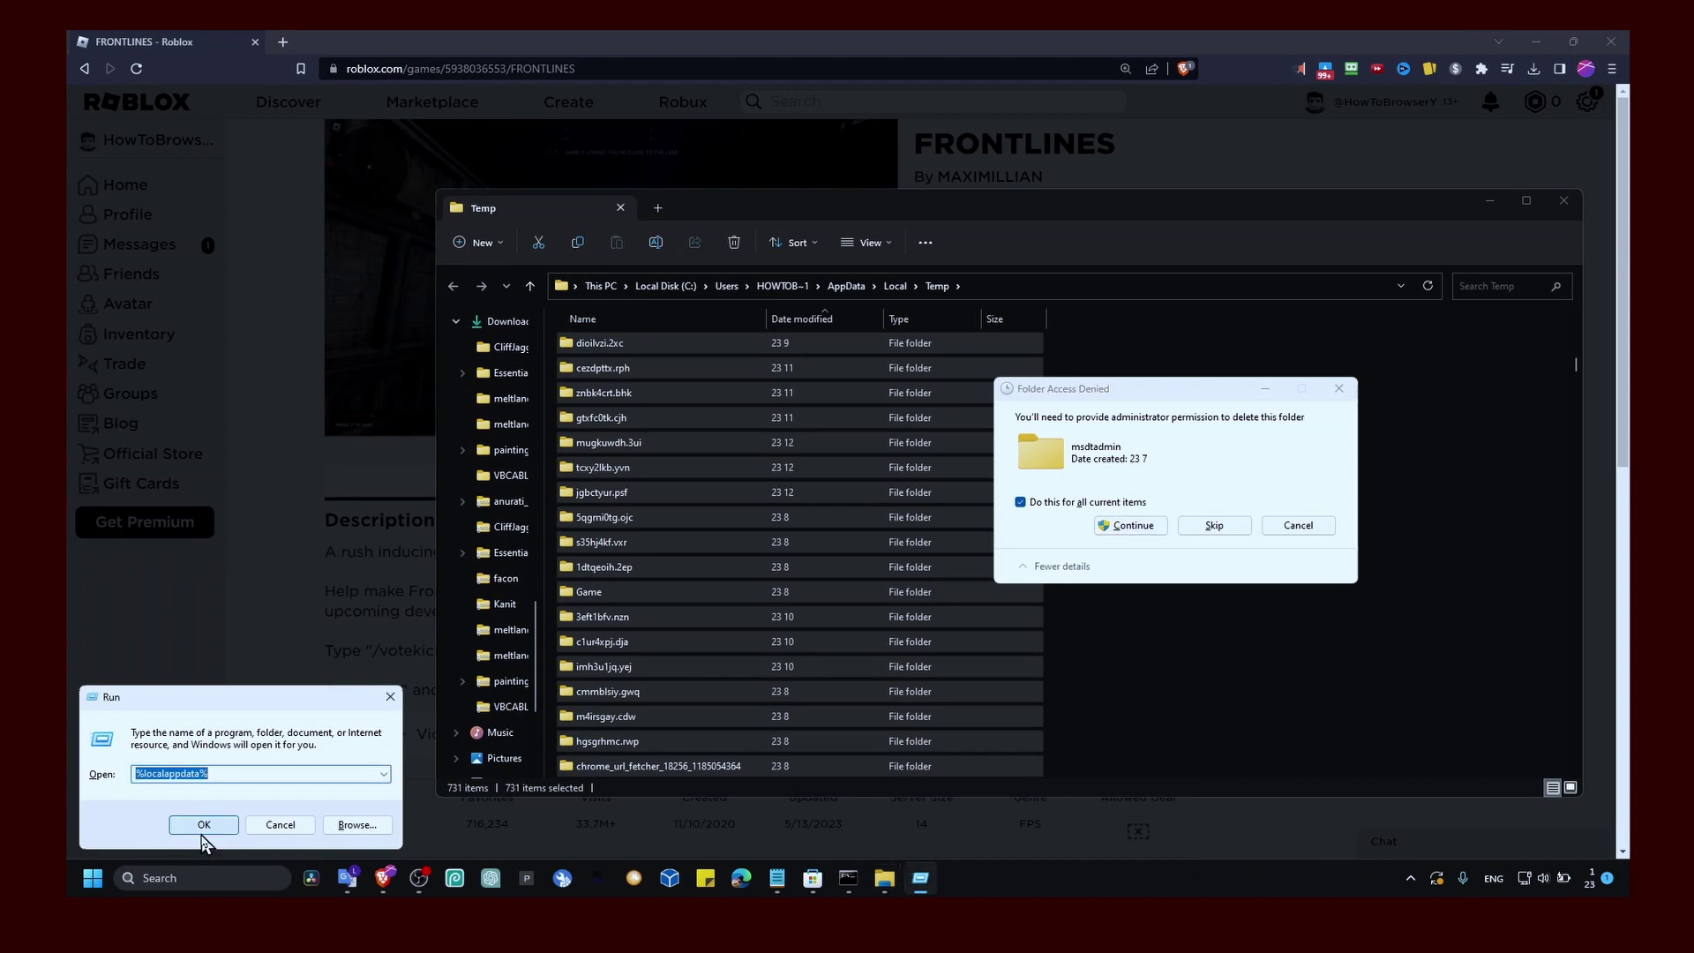
pyautogui.click(617, 668)
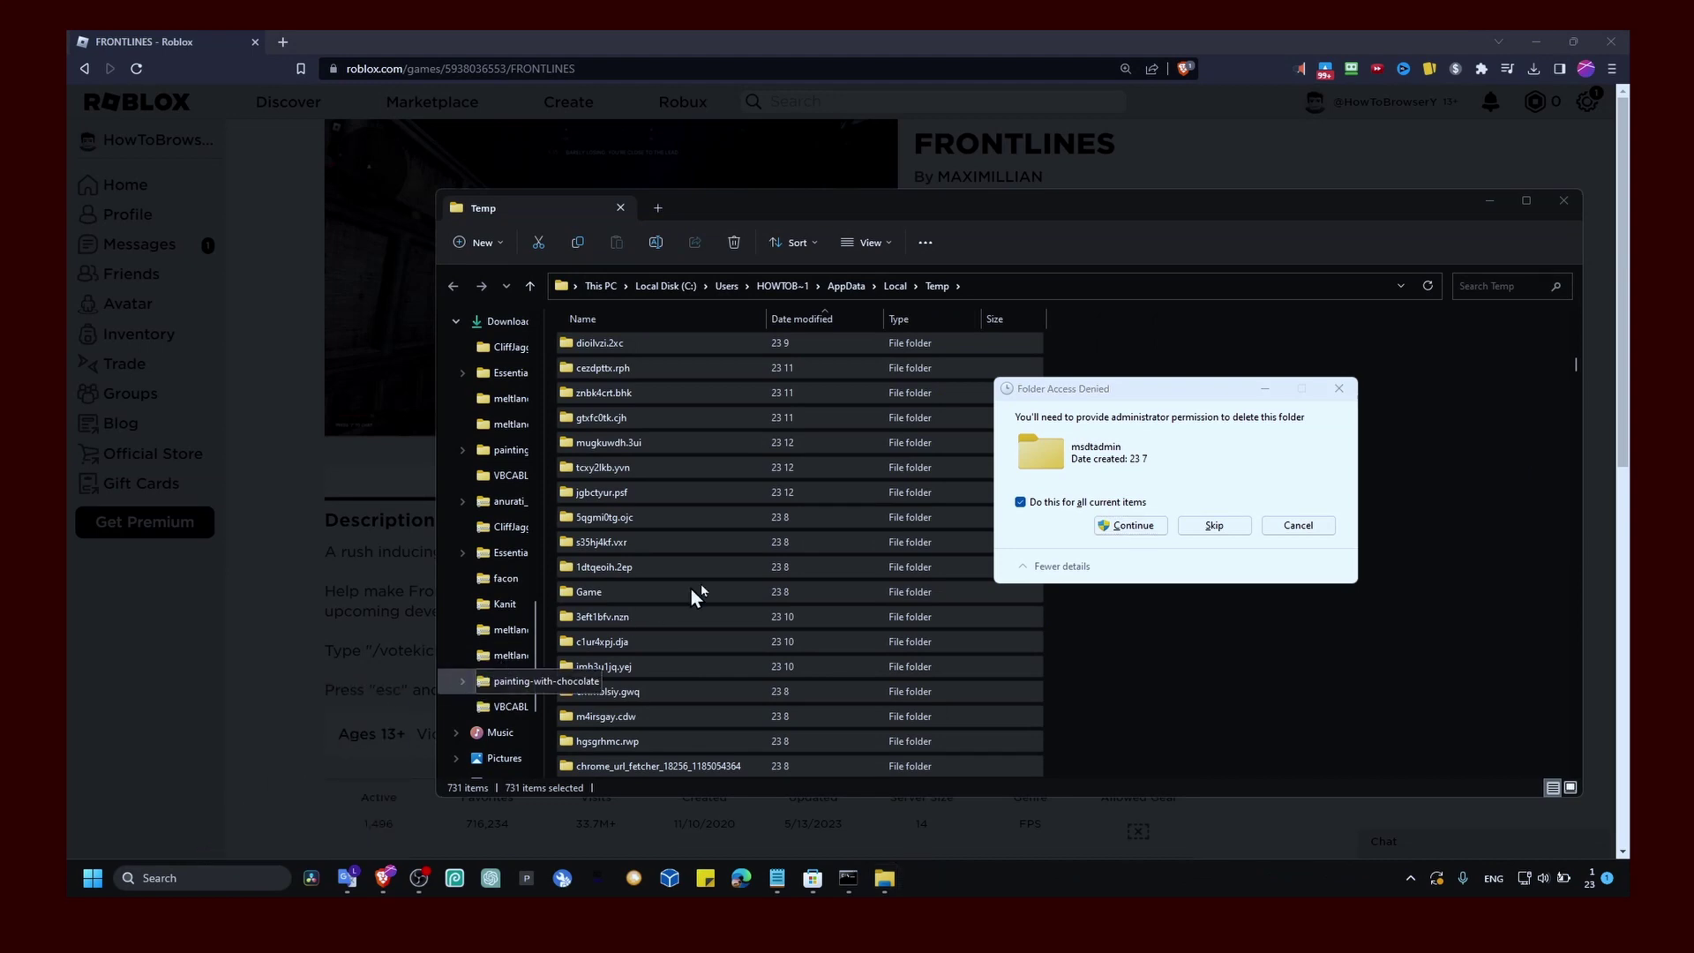
# Allow the protected folder's deletion as administrator, minimize the Temp window, and show OBS
pyautogui.click(1114, 527)
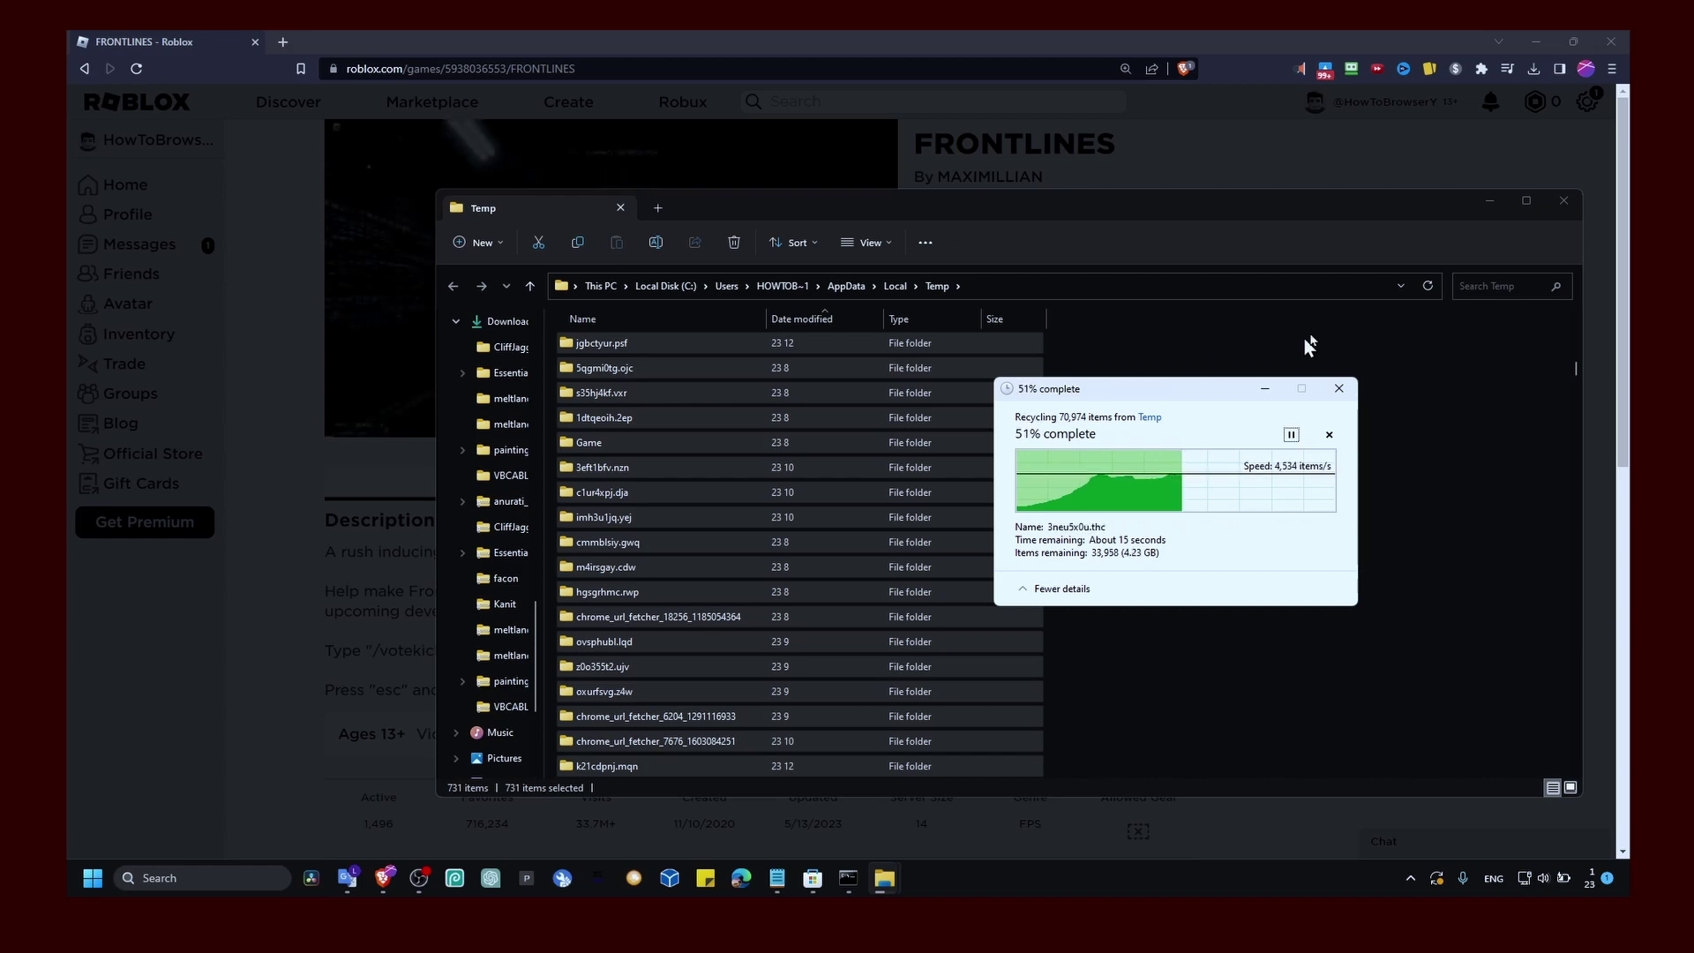
pyautogui.click(1490, 200)
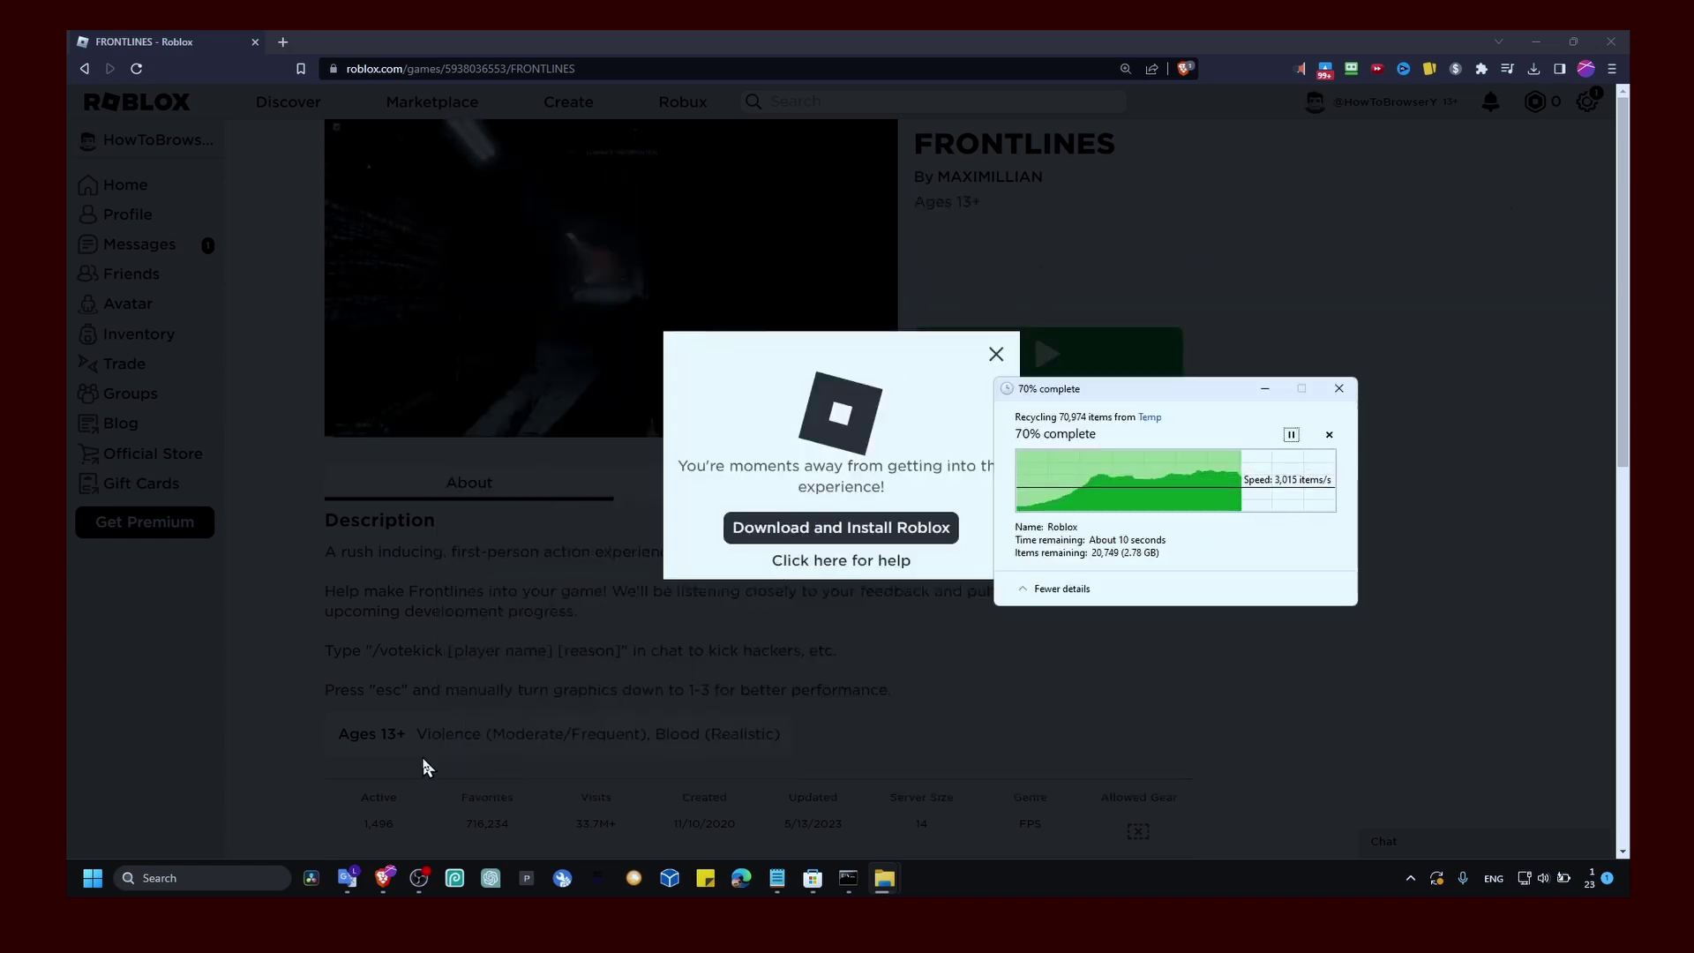
pyautogui.click(421, 878)
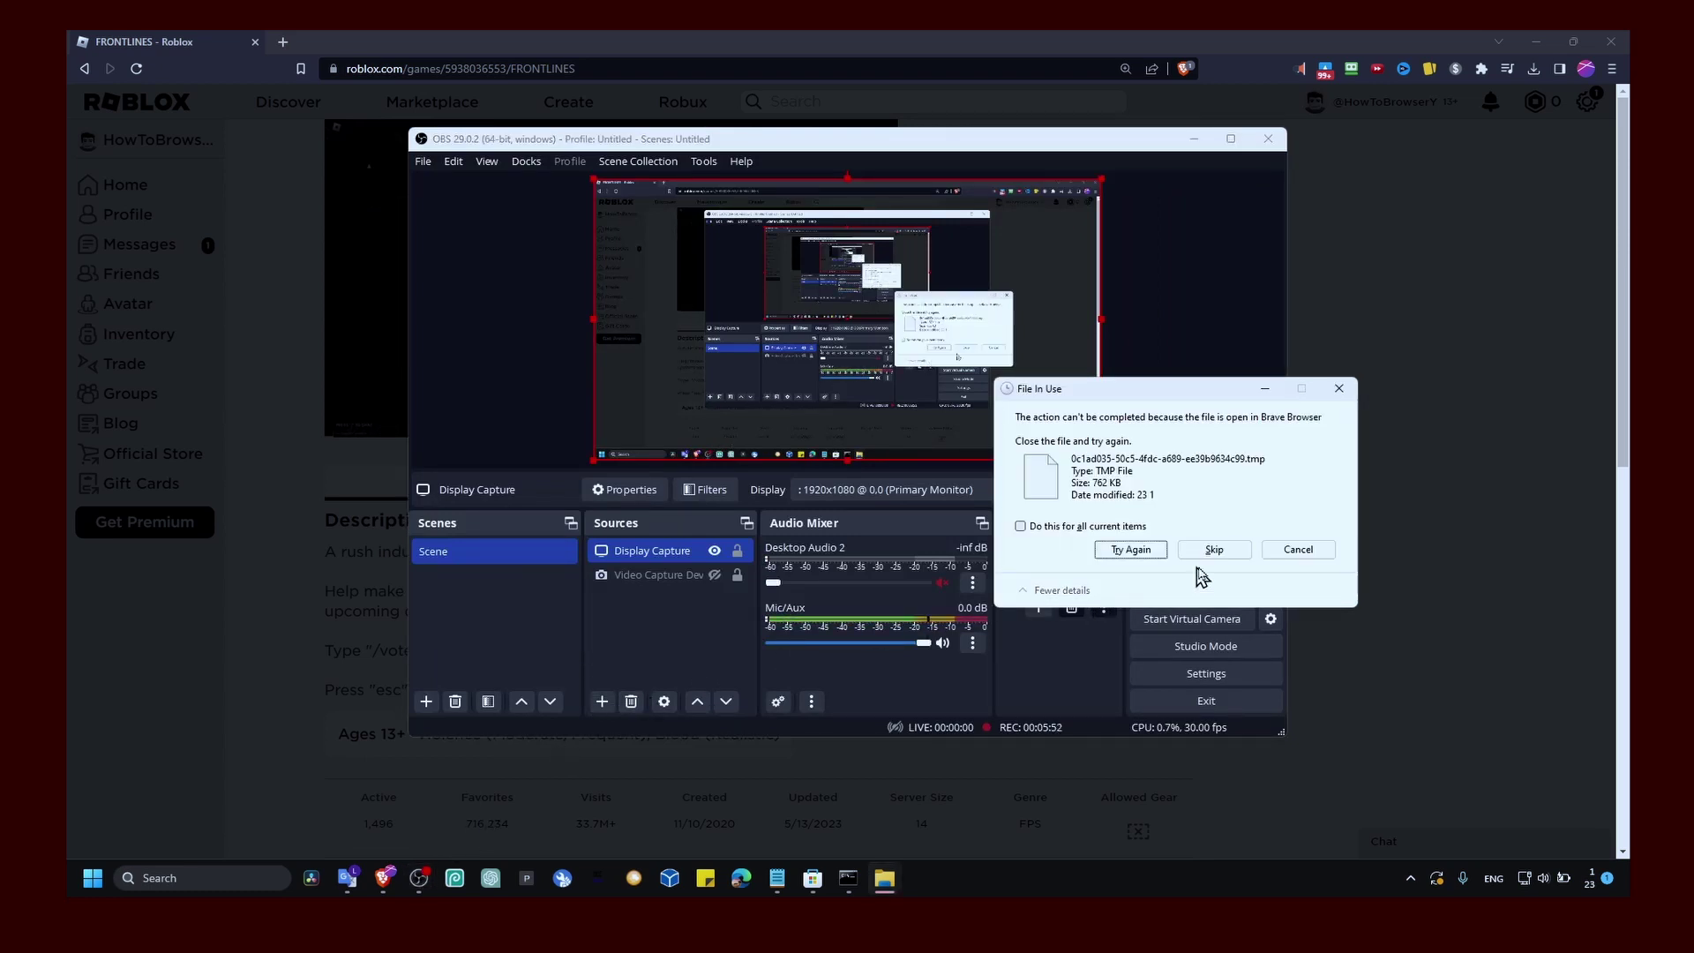
# Skip the in-use temp file and cancel the remaining recycling
pyautogui.click(1214, 549)
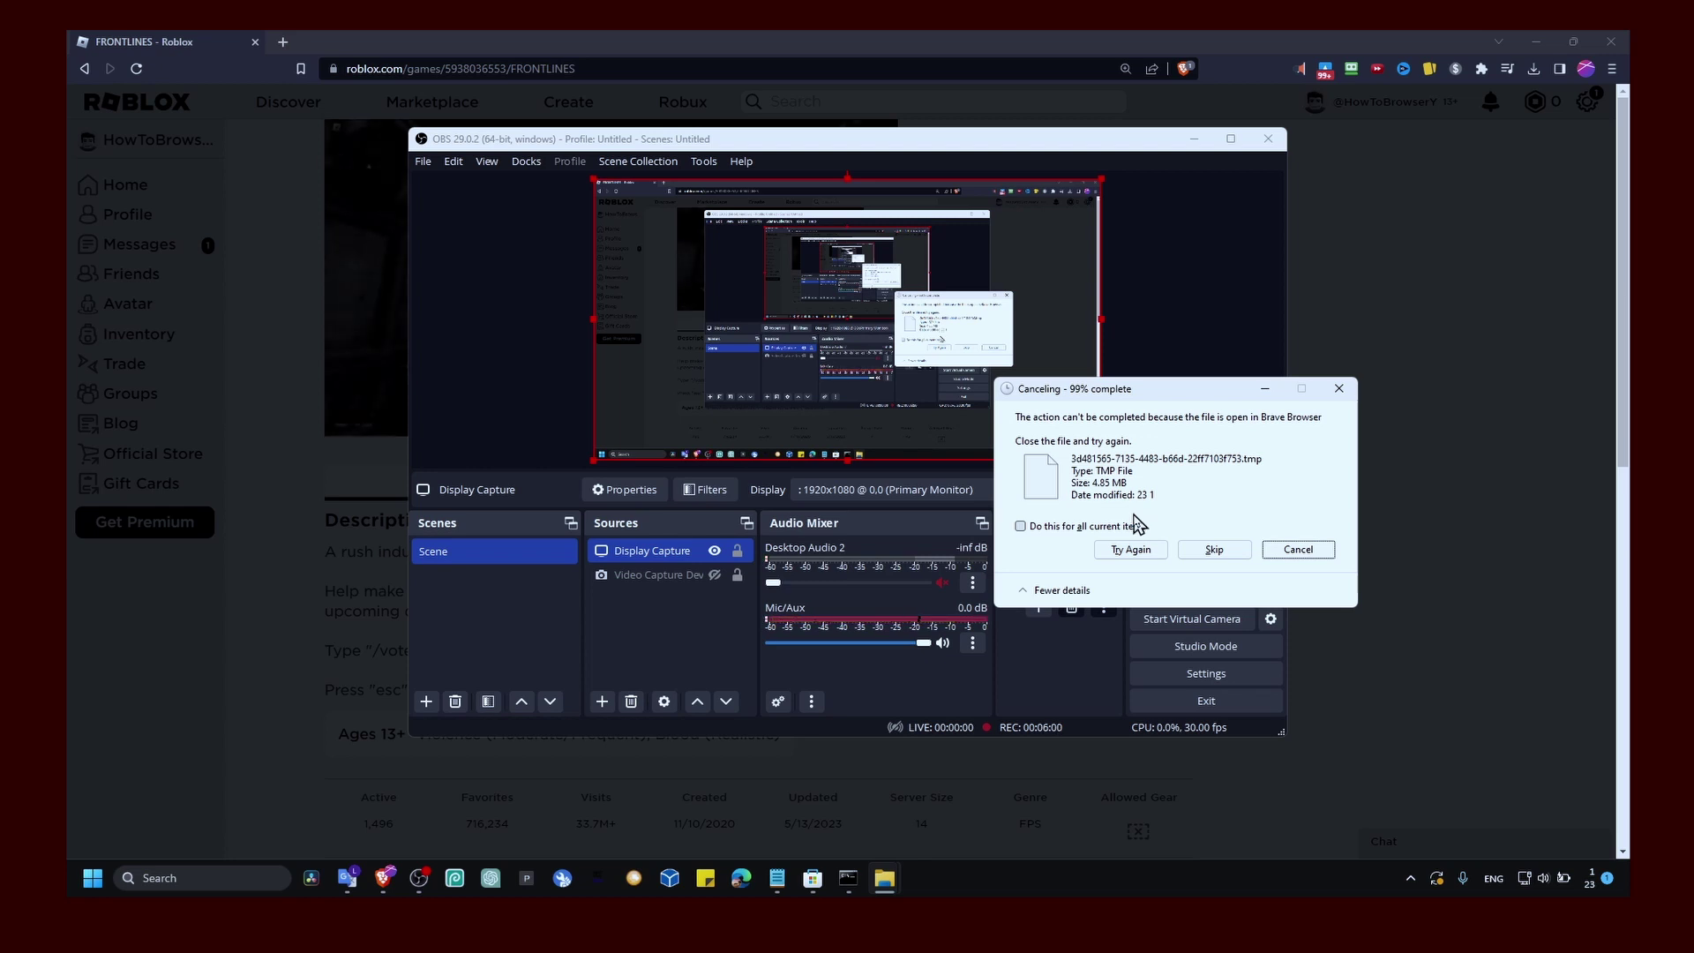
pyautogui.click(1297, 549)
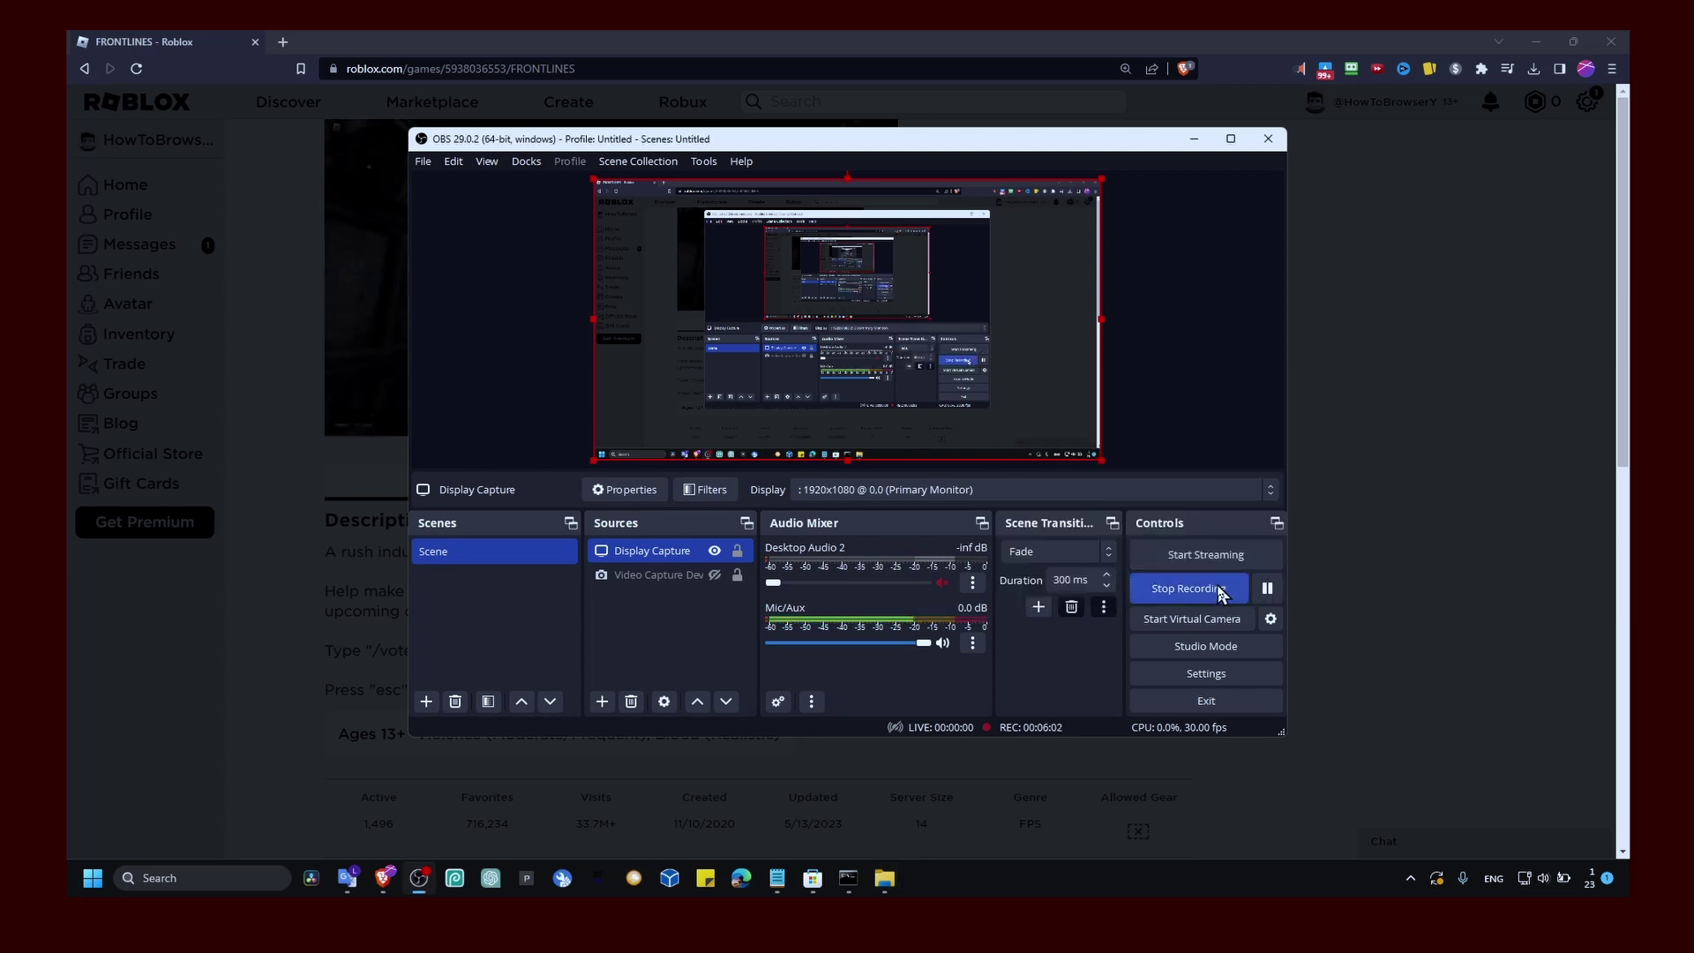